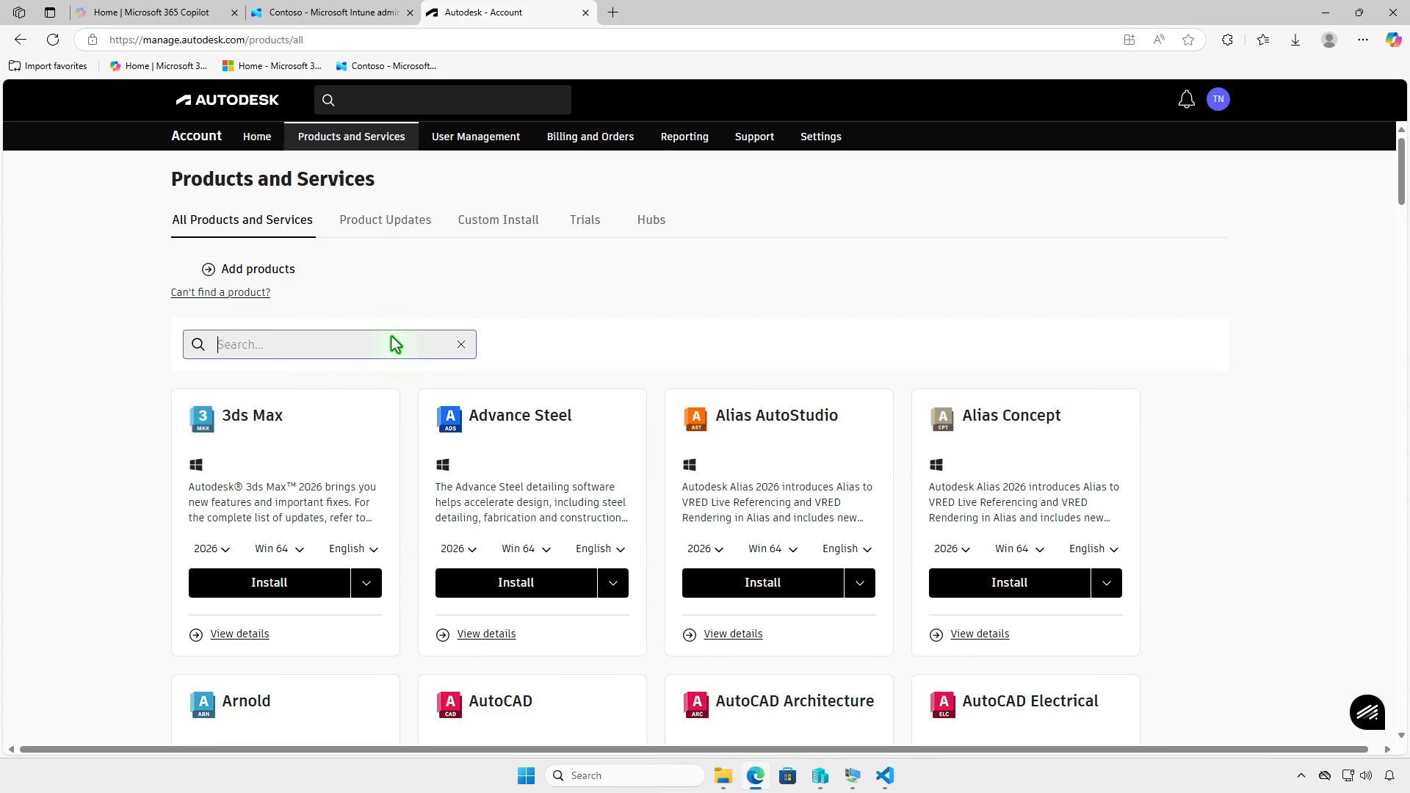
Step: Search the Autodesk products for "mu" and download the Mudbox 2026 Win 64 English installer
{"action": "type", "text": "mu"}
{"action": "left_click", "coordinate": [571, 334]}
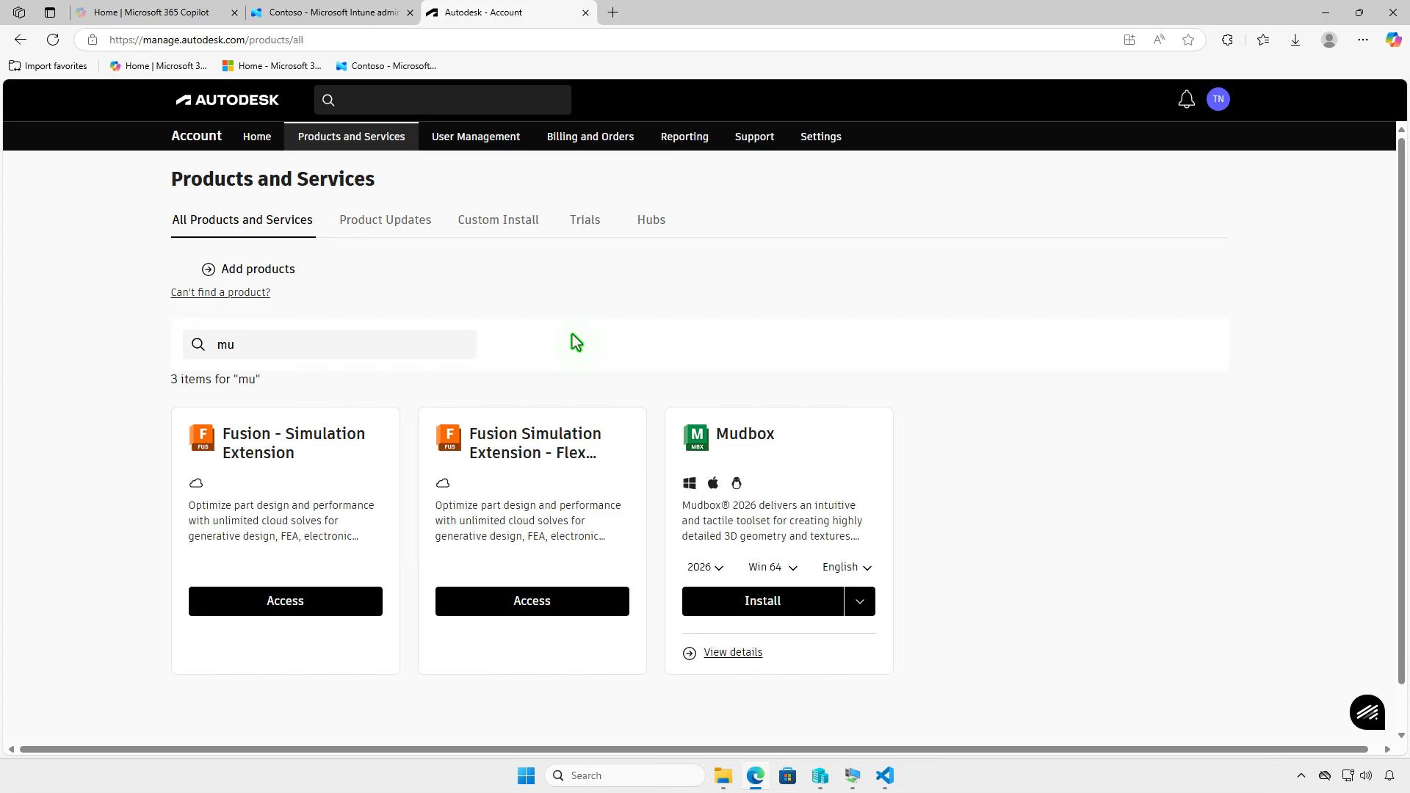
{"action": "left_click", "coordinate": [724, 570]}
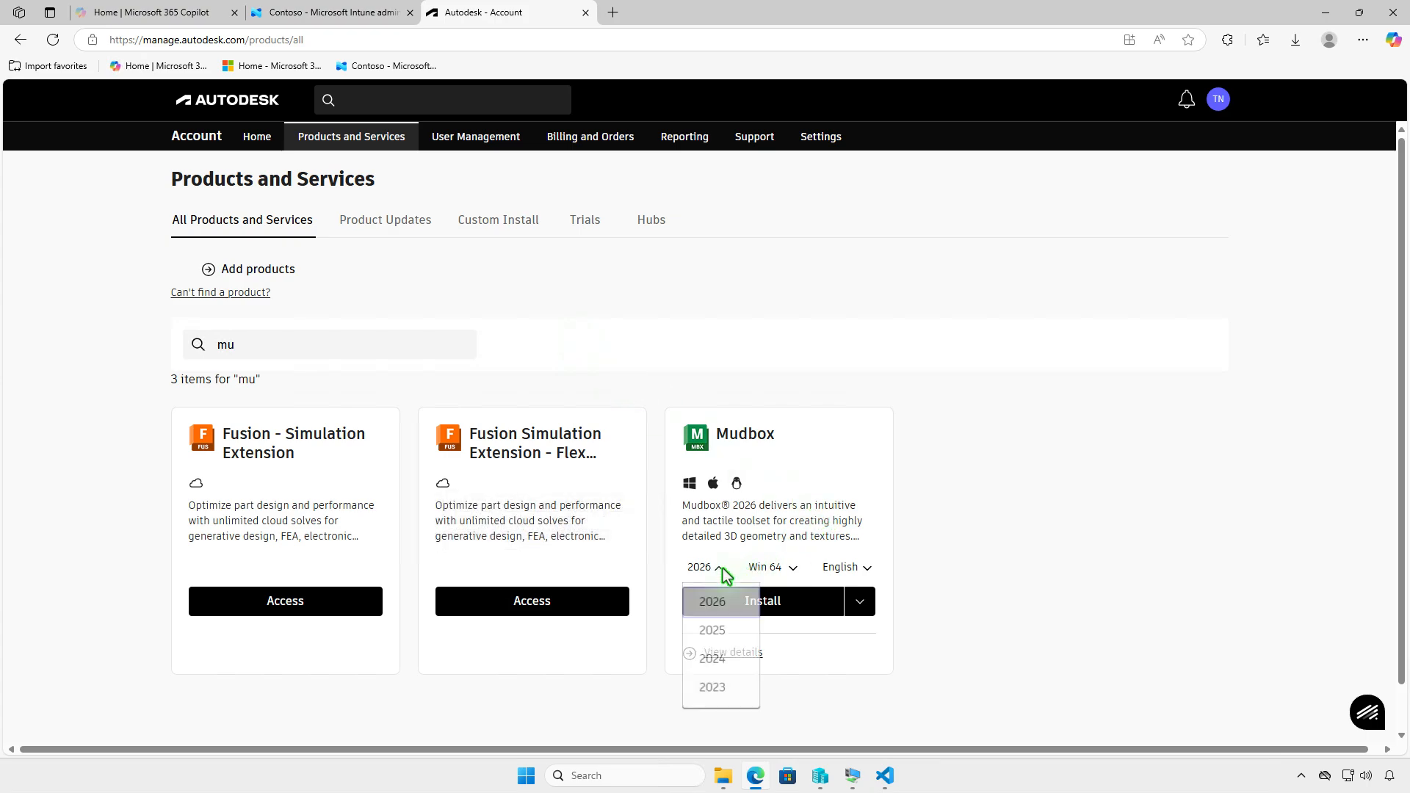
{"action": "left_click", "coordinate": [724, 570]}
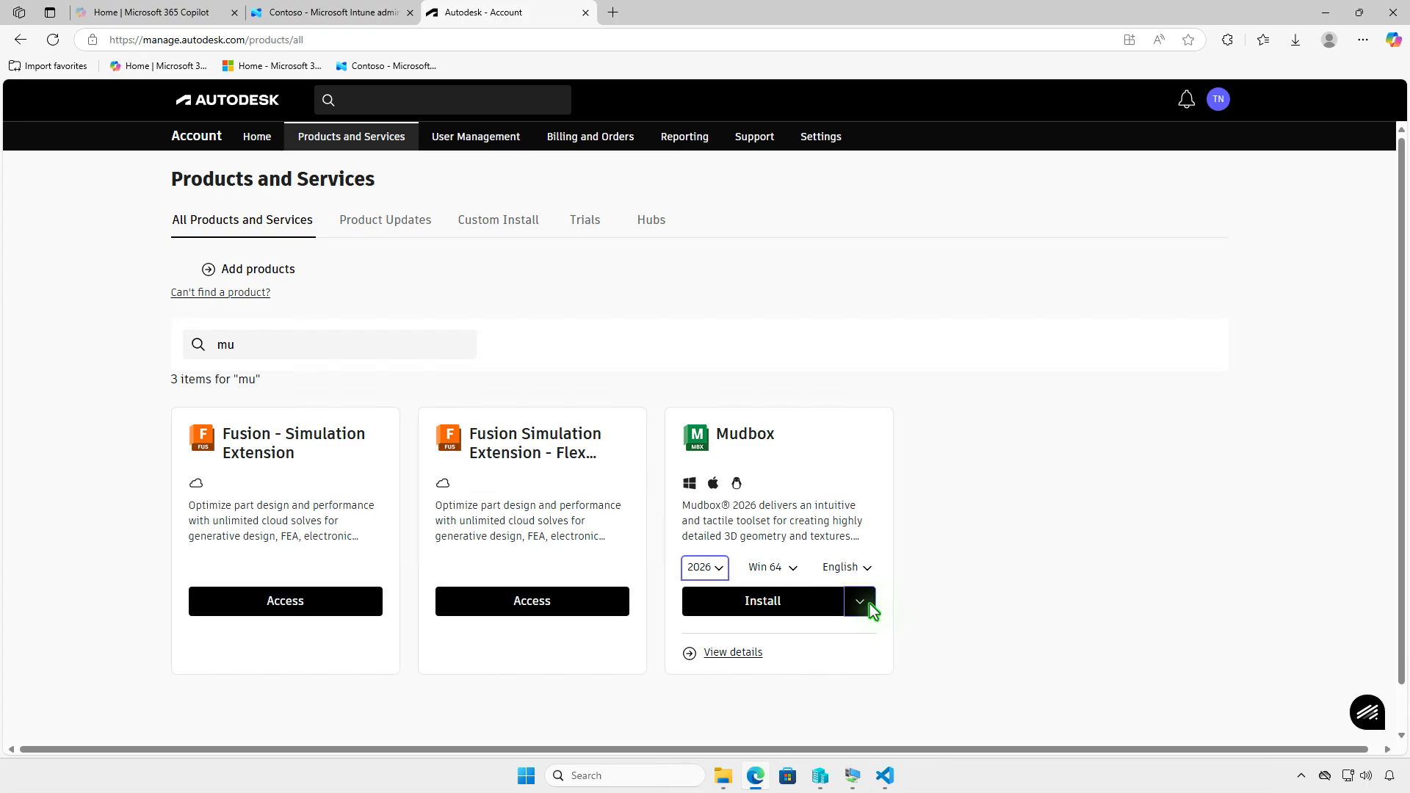
{"action": "left_click", "coordinate": [869, 604]}
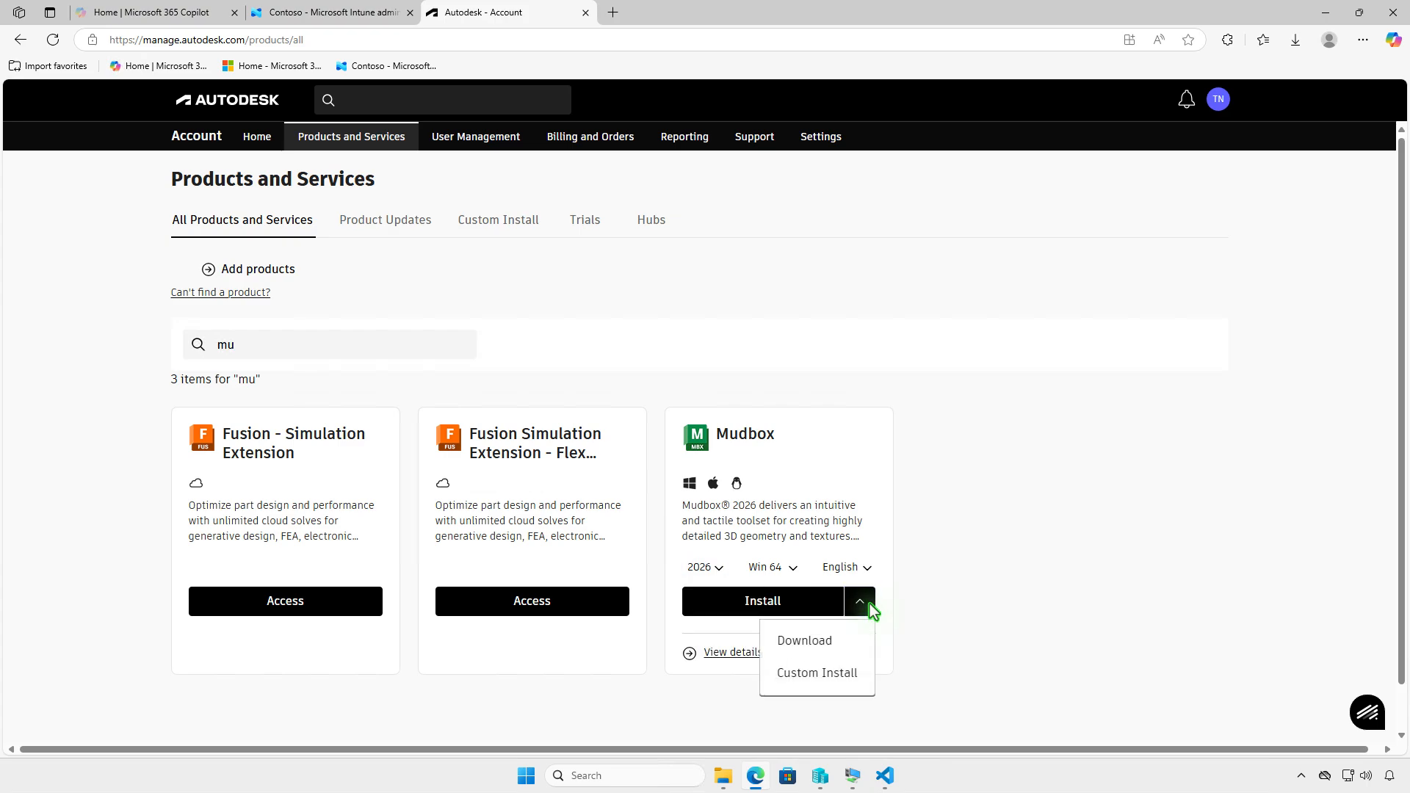
{"action": "left_click", "coordinate": [859, 644]}
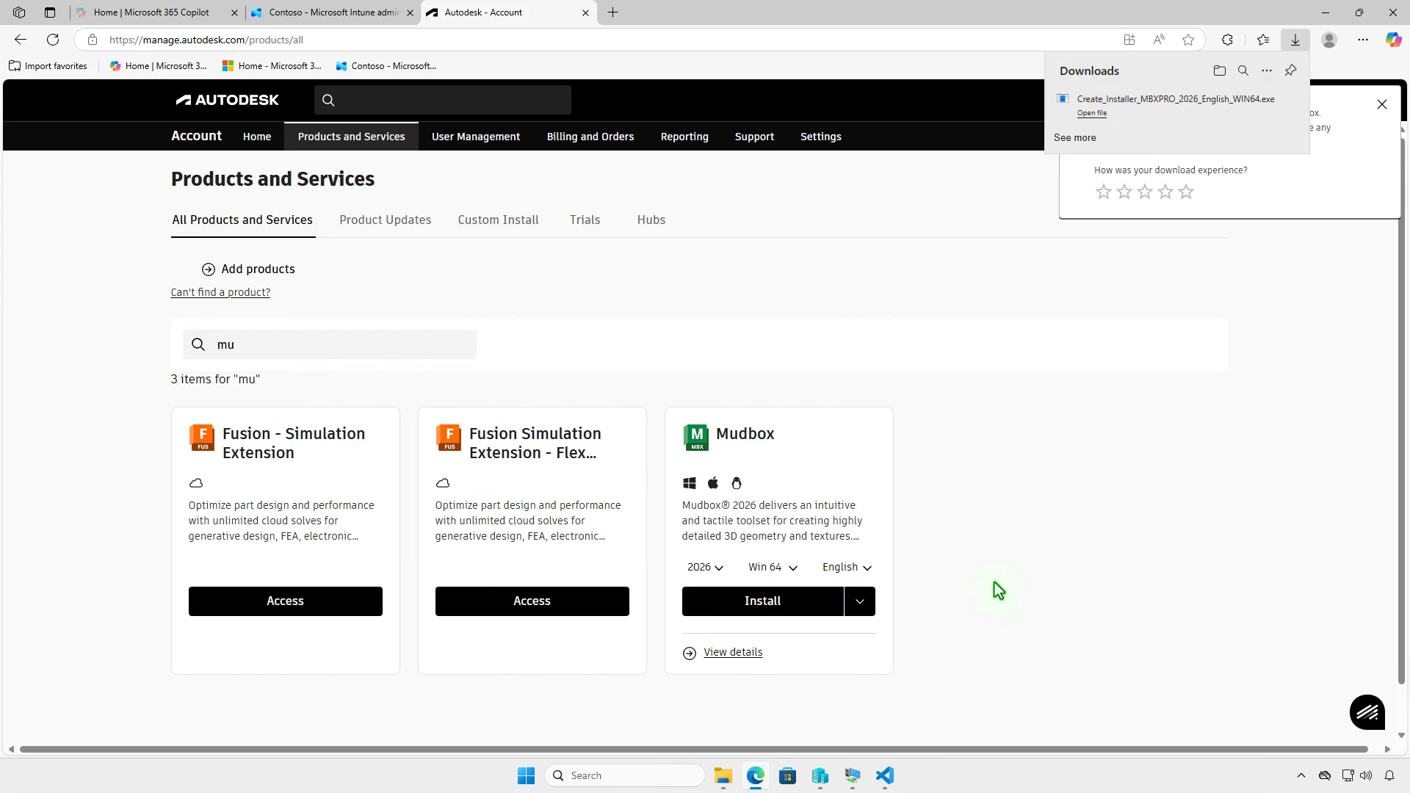
Step: Open the download location in File Explorer and run Create_Installer_MBXPRO_2026_English_WIN64.exe to create the Mudbox installer
{"action": "left_click", "coordinate": [1219, 72]}
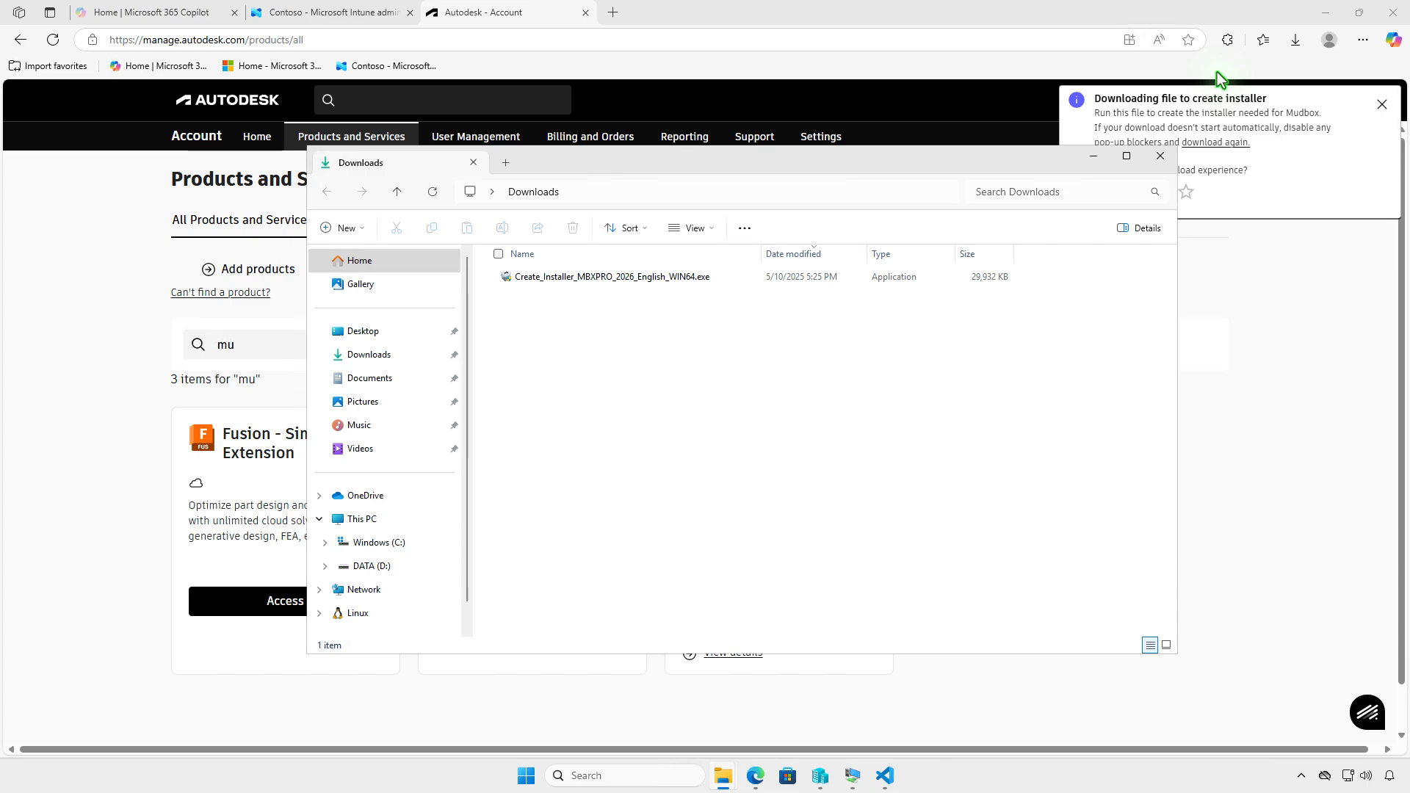
{"action": "left_click", "coordinate": [1314, 13]}
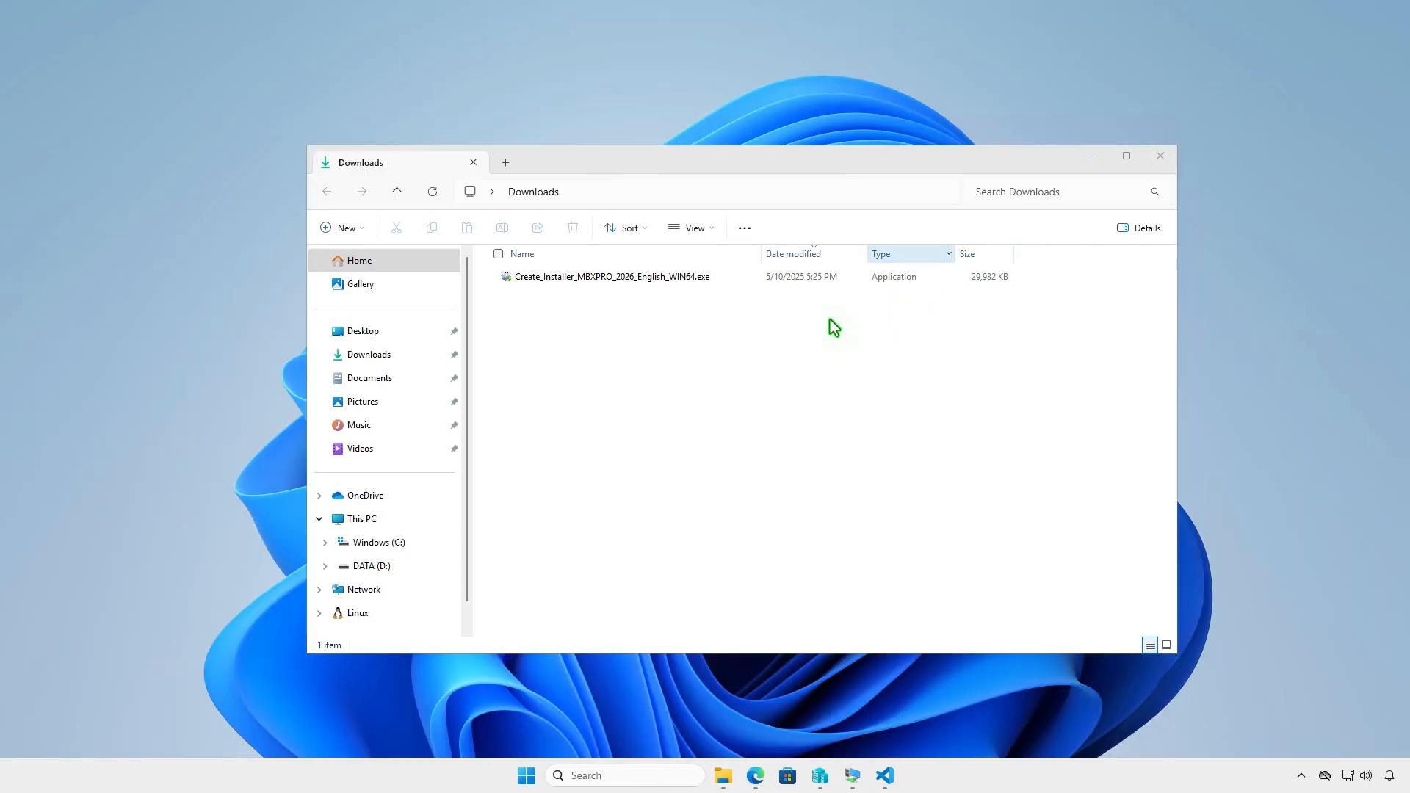
{"action": "left_click", "coordinate": [733, 282]}
{"action": "double_click", "coordinate": [733, 284]}
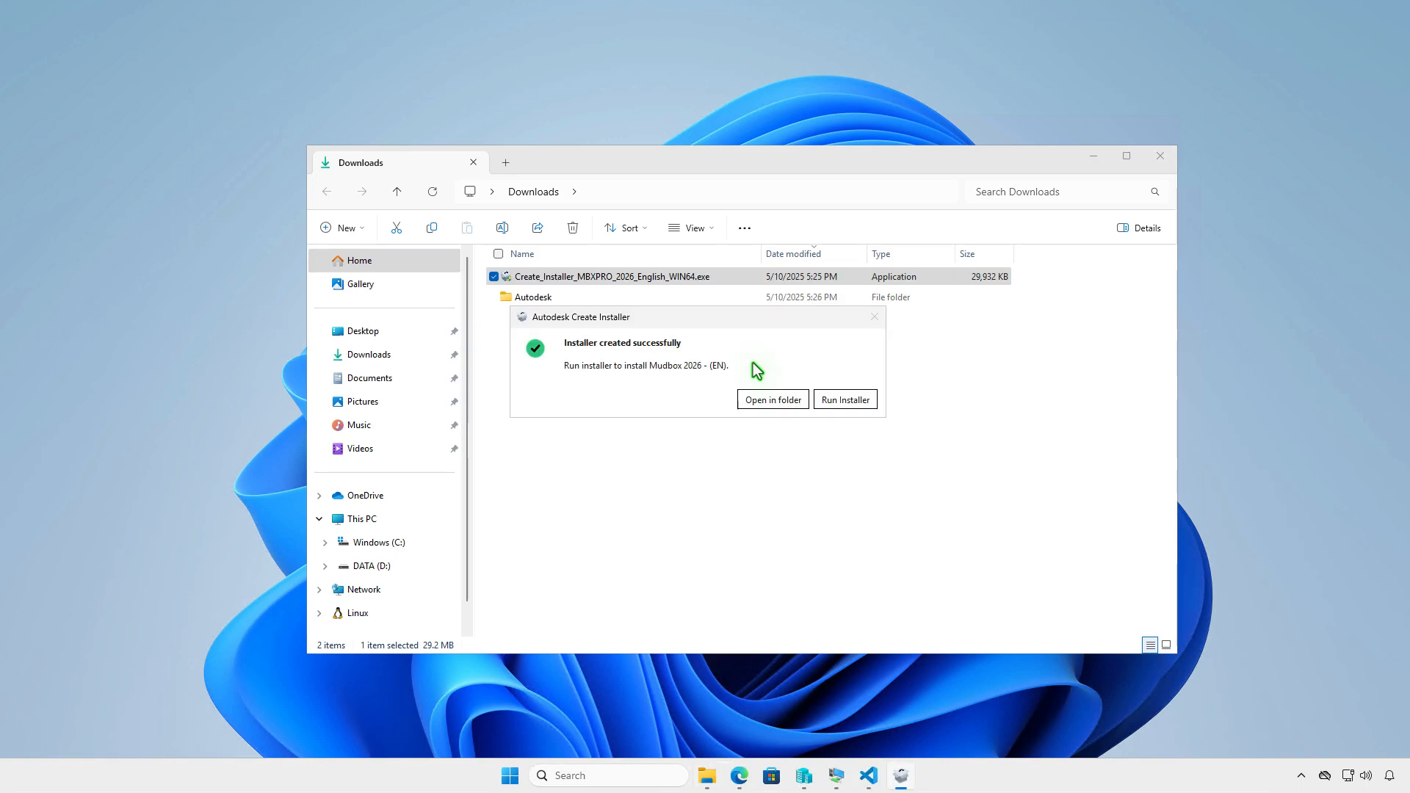
Step: View the created installer's folder, then reopen Mudbox 2026 - (EN) through the Autodesk folder in Downloads
{"action": "left_click", "coordinate": [773, 399]}
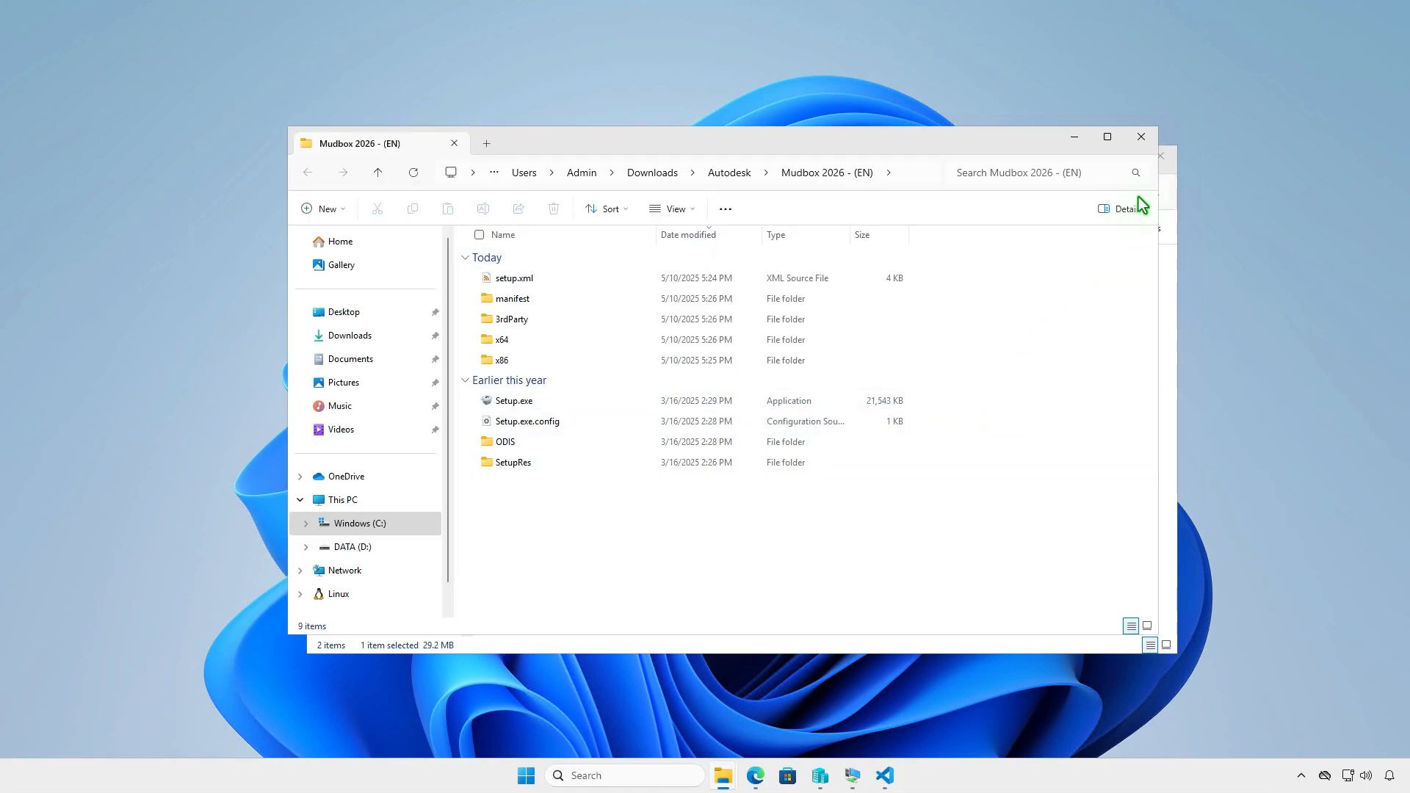
{"action": "left_click", "coordinate": [1141, 138]}
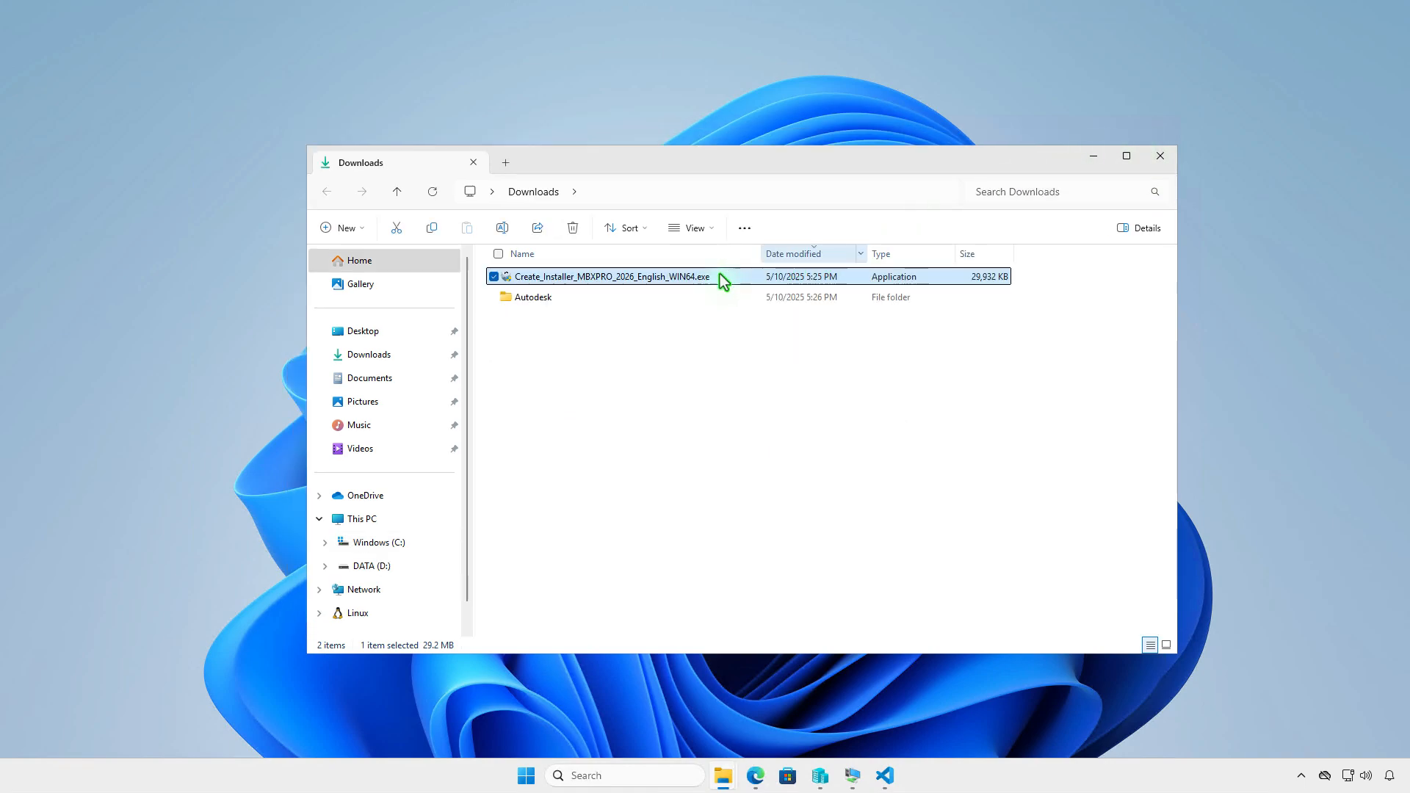
{"action": "double_click", "coordinate": [588, 297]}
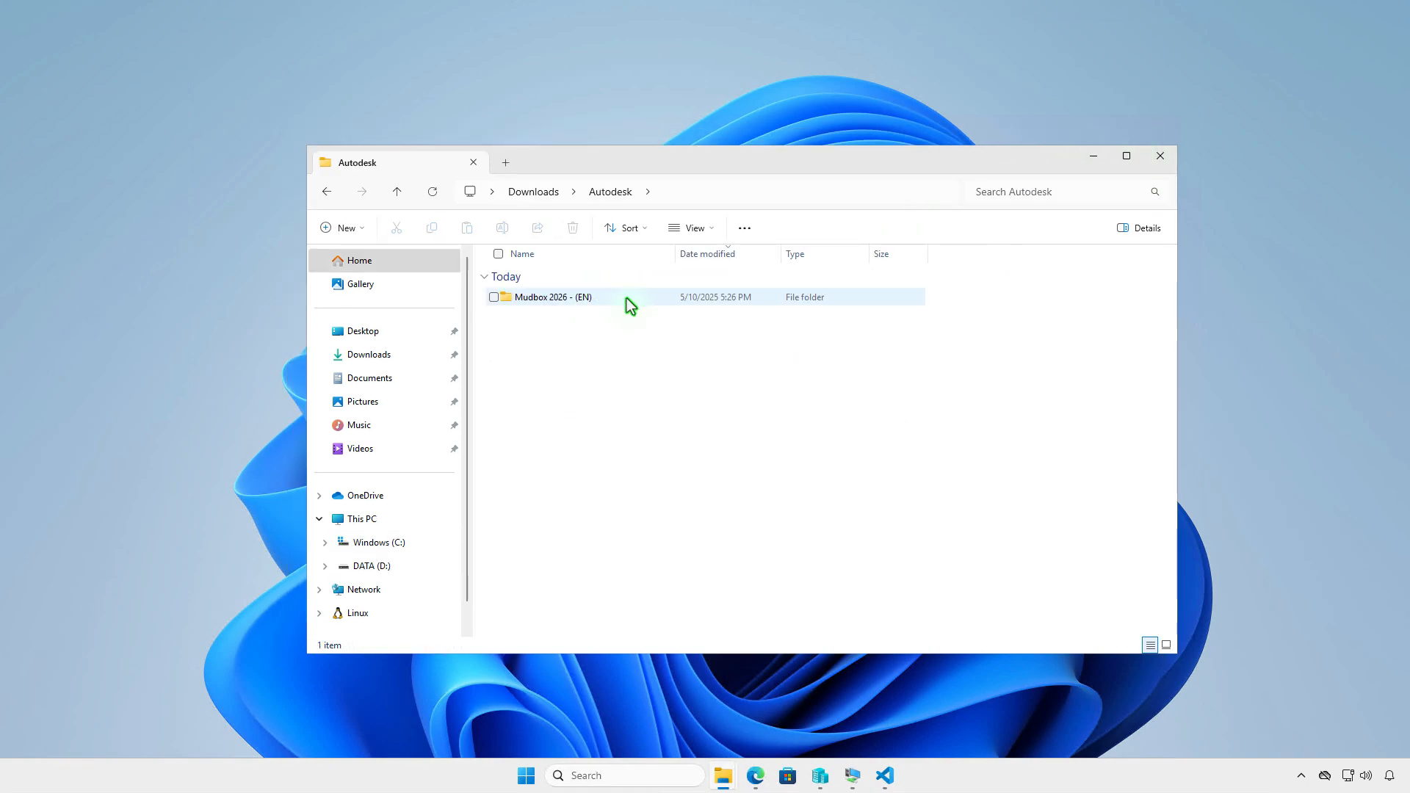
{"action": "double_click", "coordinate": [651, 299]}
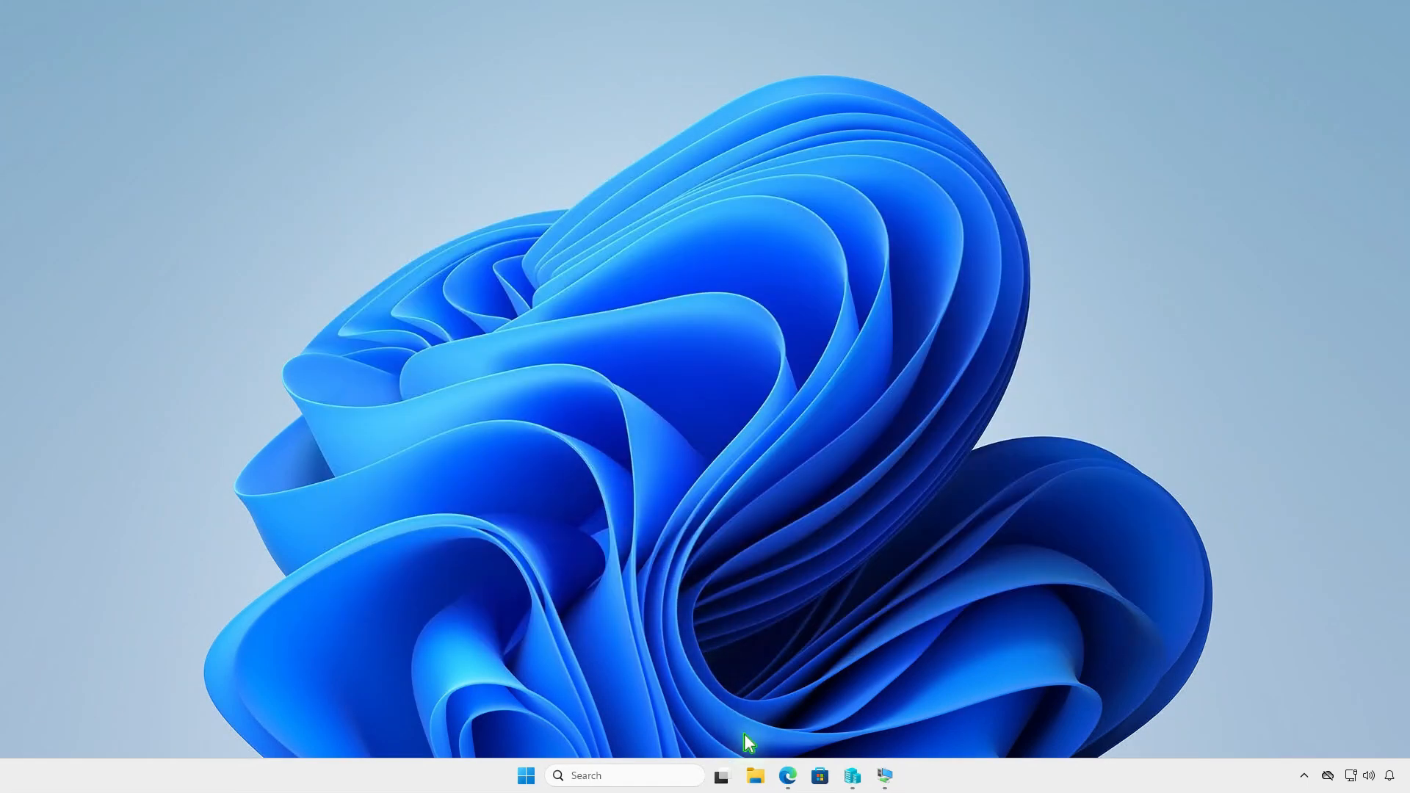
Step: Create a folder named Intune on the DATA (D:) drive in File Explorer
{"action": "left_click", "coordinate": [756, 775]}
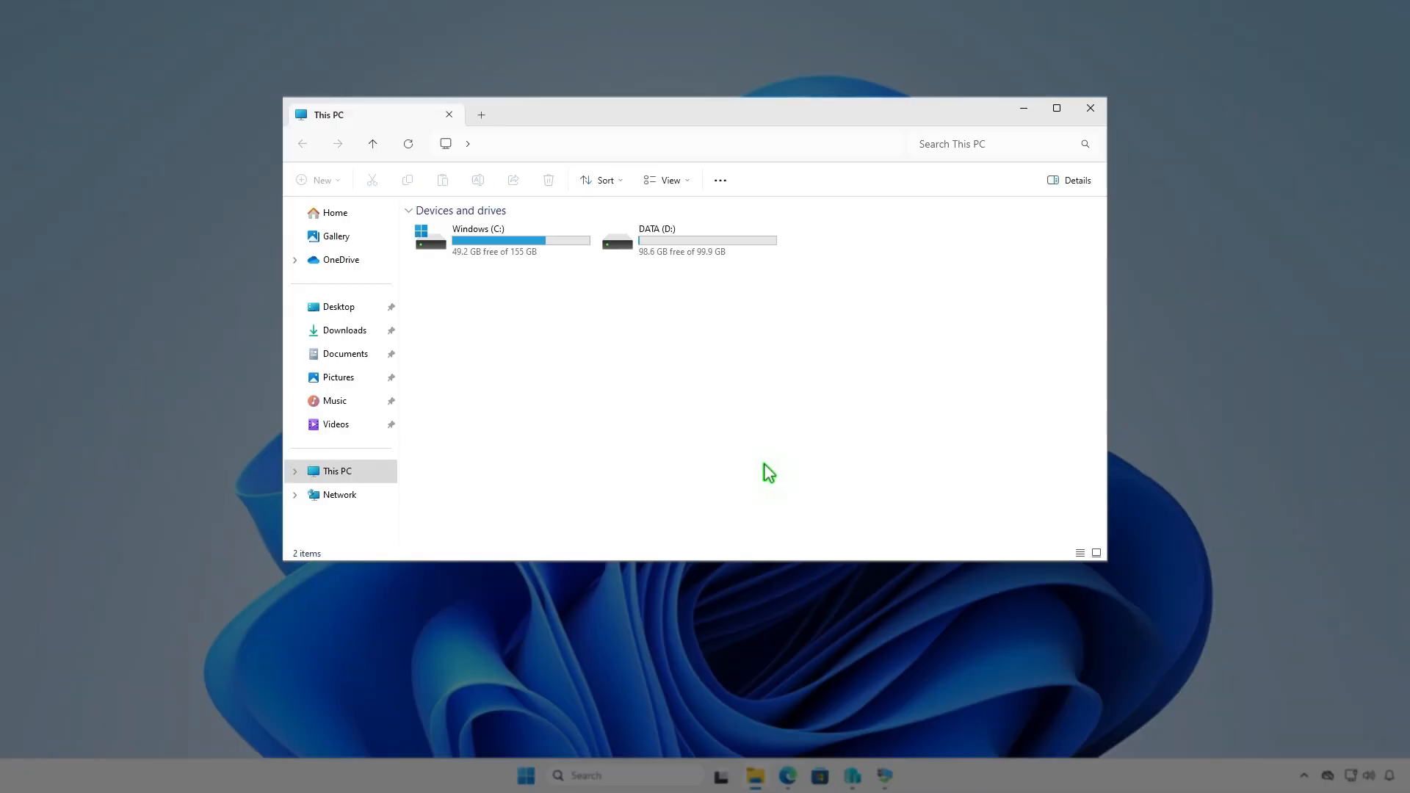
{"action": "double_click", "coordinate": [733, 242]}
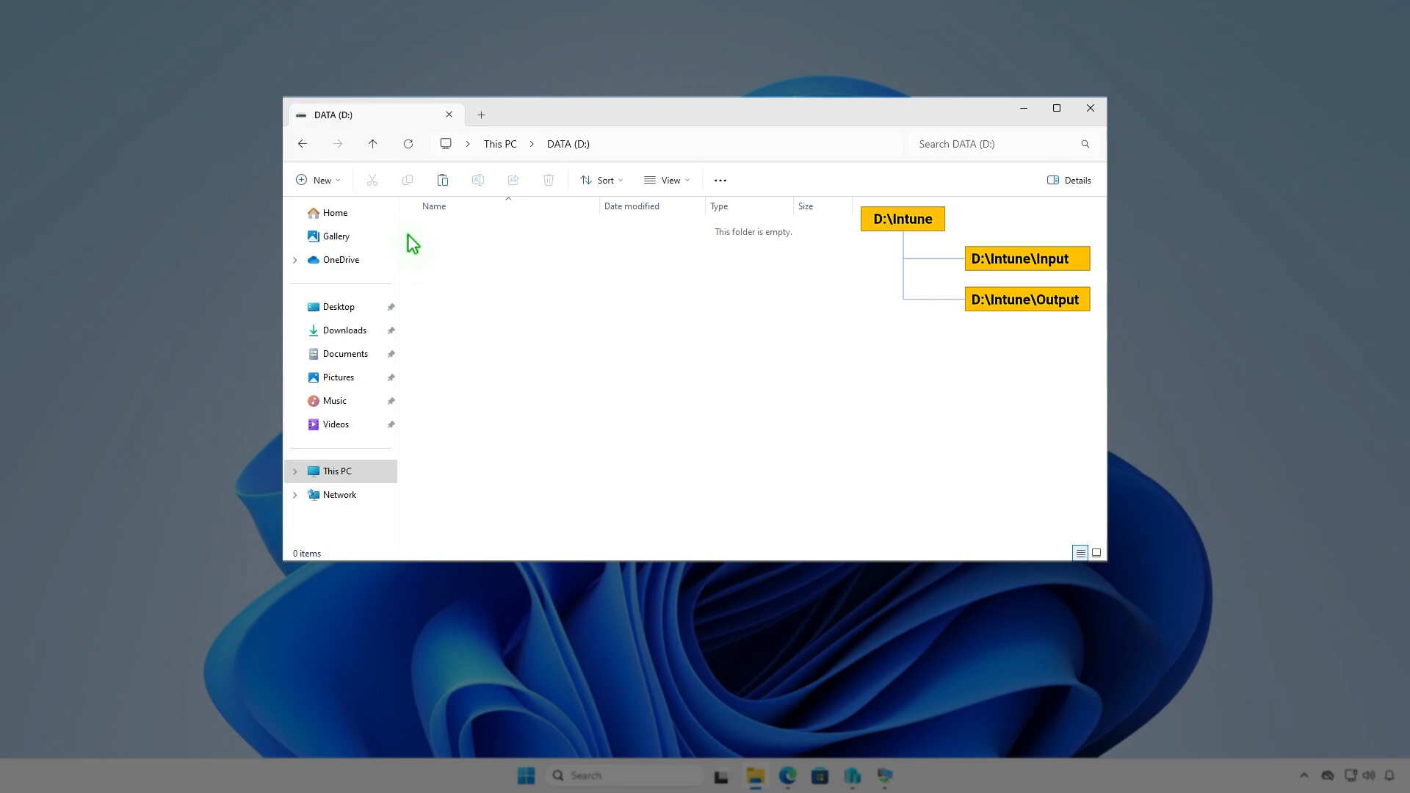
{"action": "left_click", "coordinate": [327, 180]}
{"action": "left_click", "coordinate": [359, 212]}
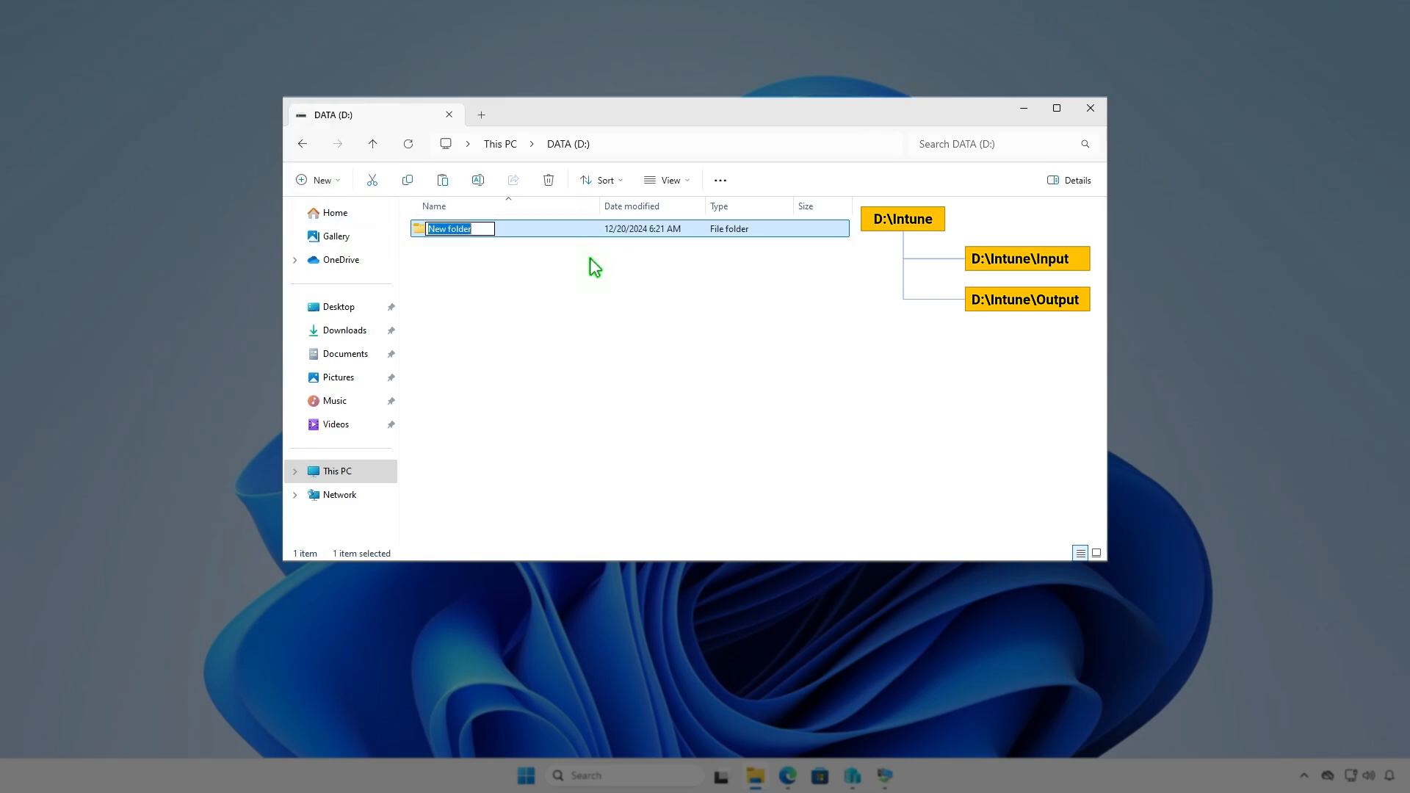
{"action": "type", "text": "Intune"}
{"action": "key", "text": "Return"}
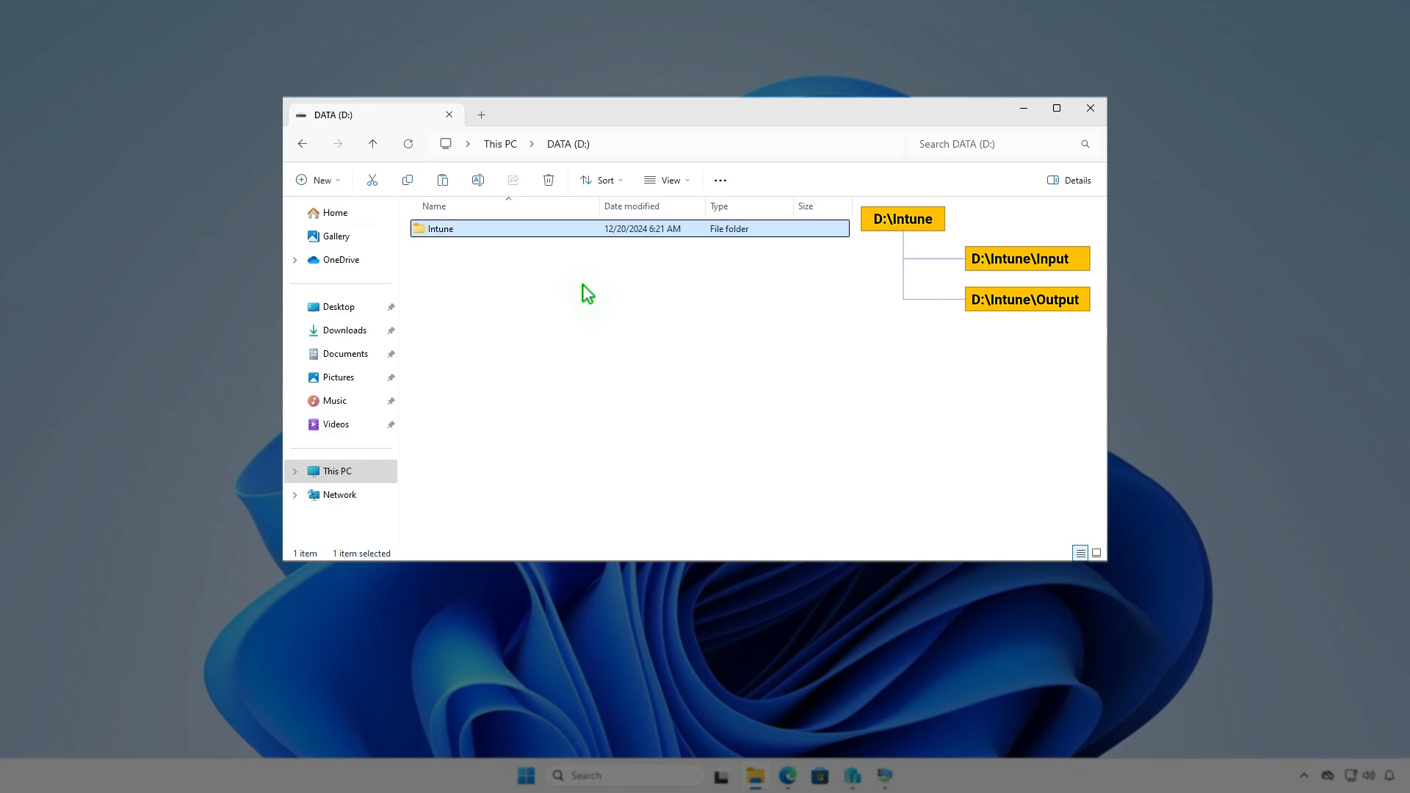
Step: Create two subfolders named Input and Output inside the Intune folder
{"action": "key", "text": "Return"}
{"action": "right_click", "coordinate": [583, 285]}
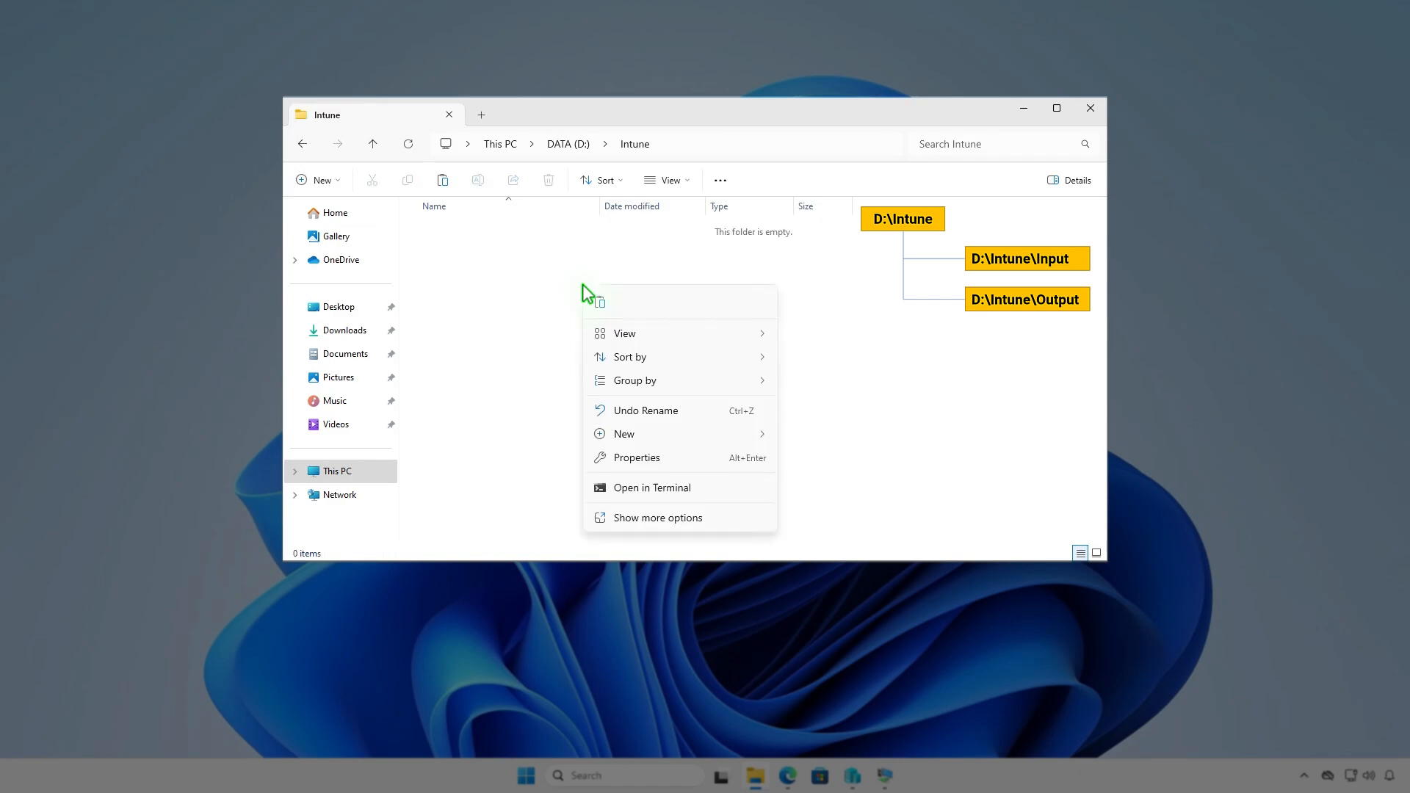
{"action": "mouse_move", "coordinate": [632, 435]}
{"action": "left_click", "coordinate": [820, 439]}
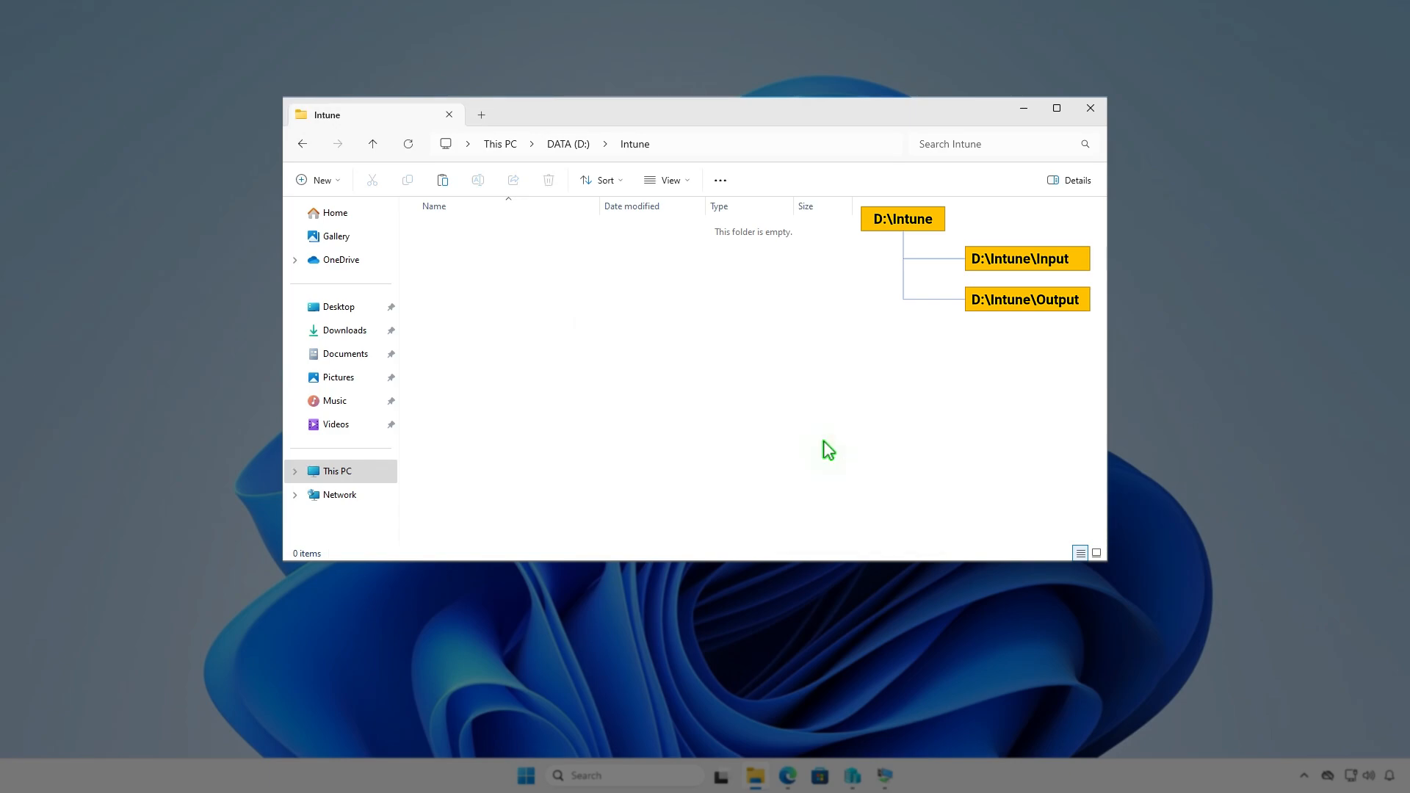
{"action": "type", "text": "In"}
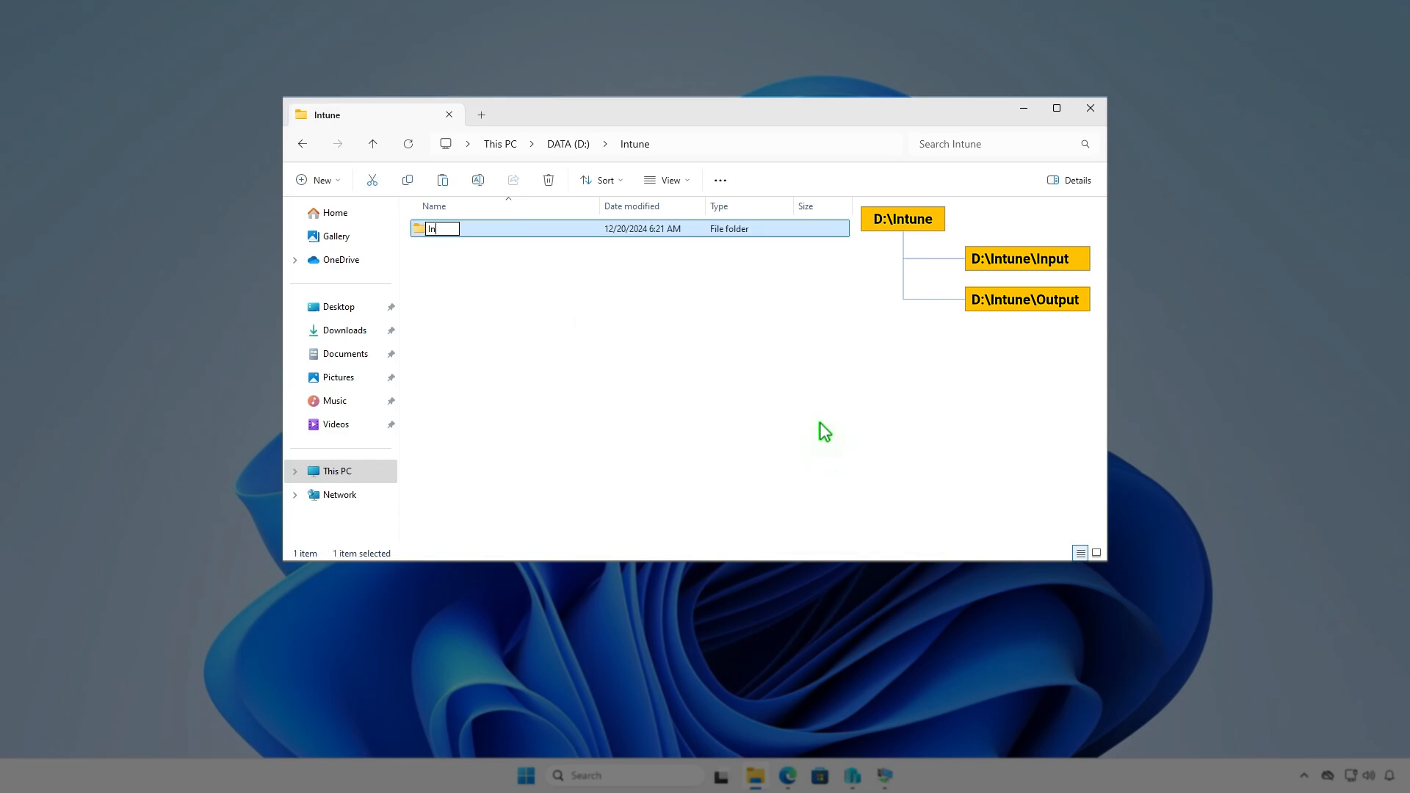
{"action": "type", "text": "put"}
{"action": "key", "text": "Return"}
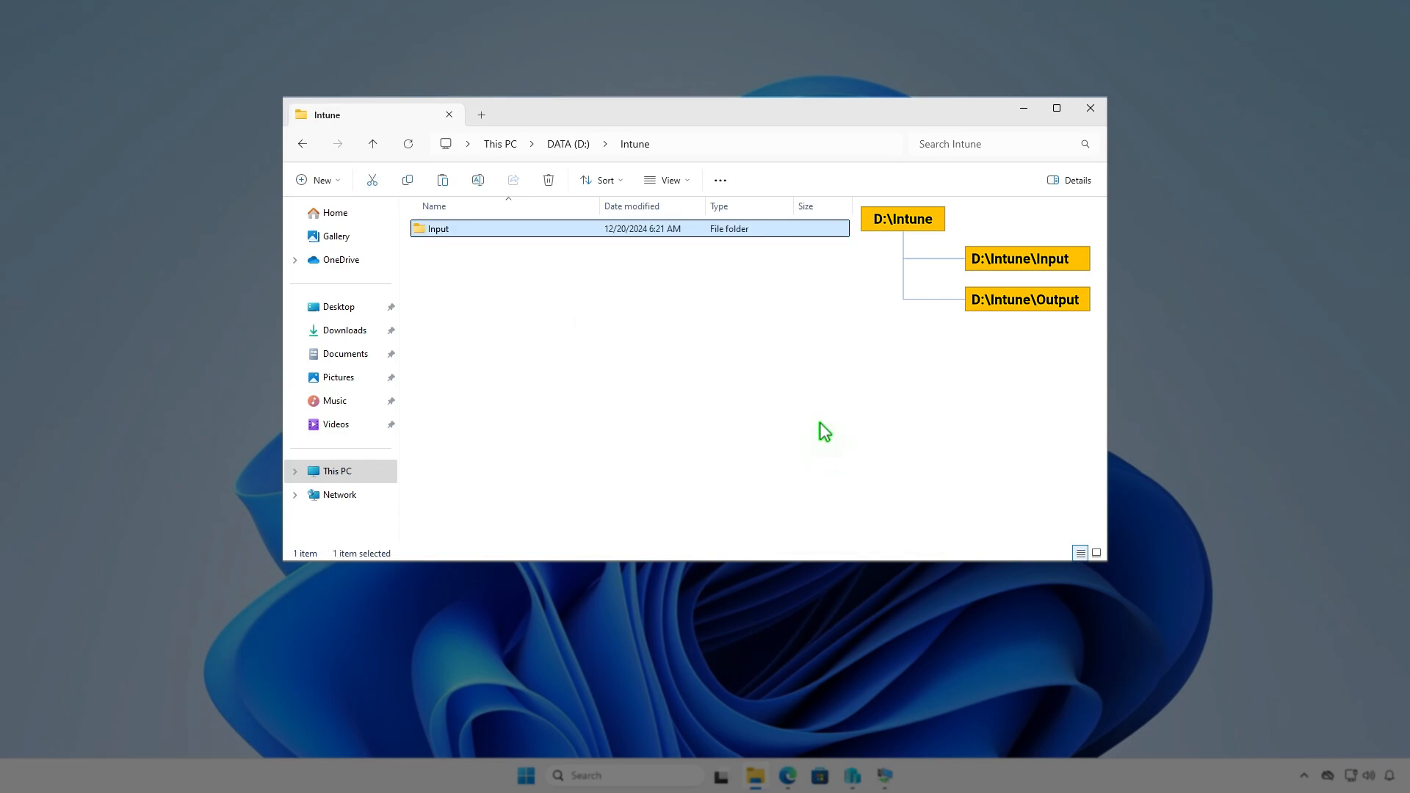
{"action": "key", "text": "ctrl+shift+n"}
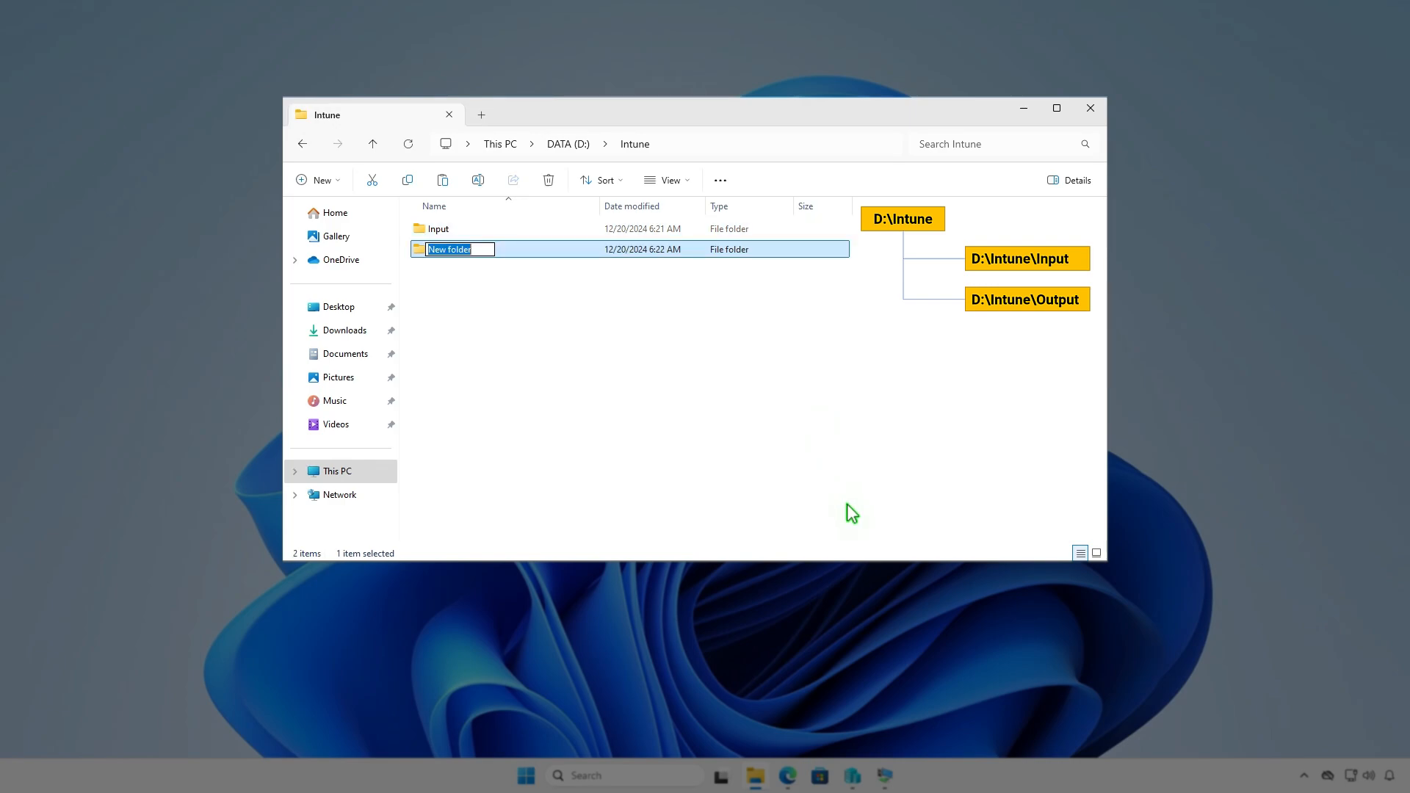
{"action": "type", "text": "Output"}
{"action": "left_click", "coordinate": [765, 394]}
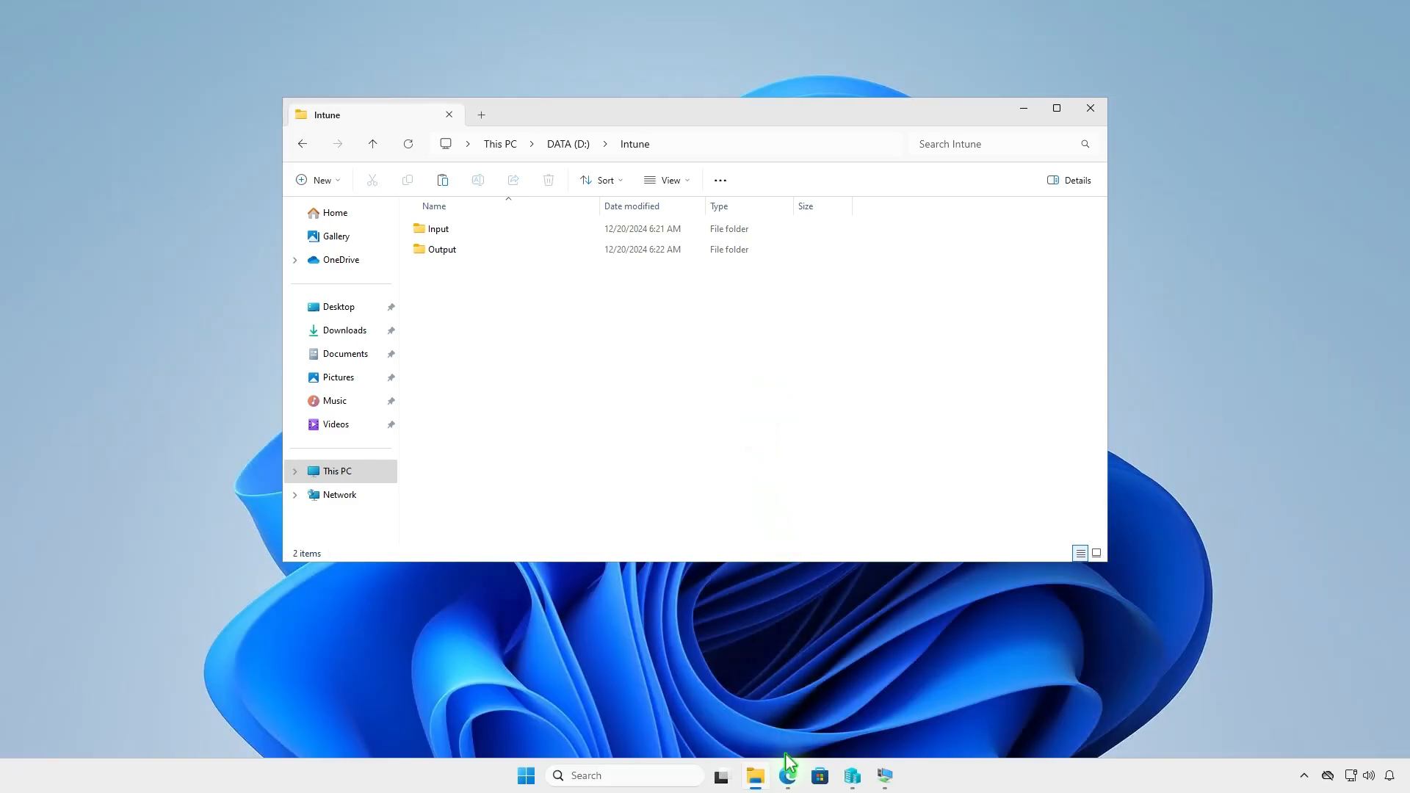
Step: Switch to Edge and download the latest Microsoft Win32 Content Prep Tool release (v1.8.6) from GitHub as zip source code
{"action": "left_click", "coordinate": [787, 776]}
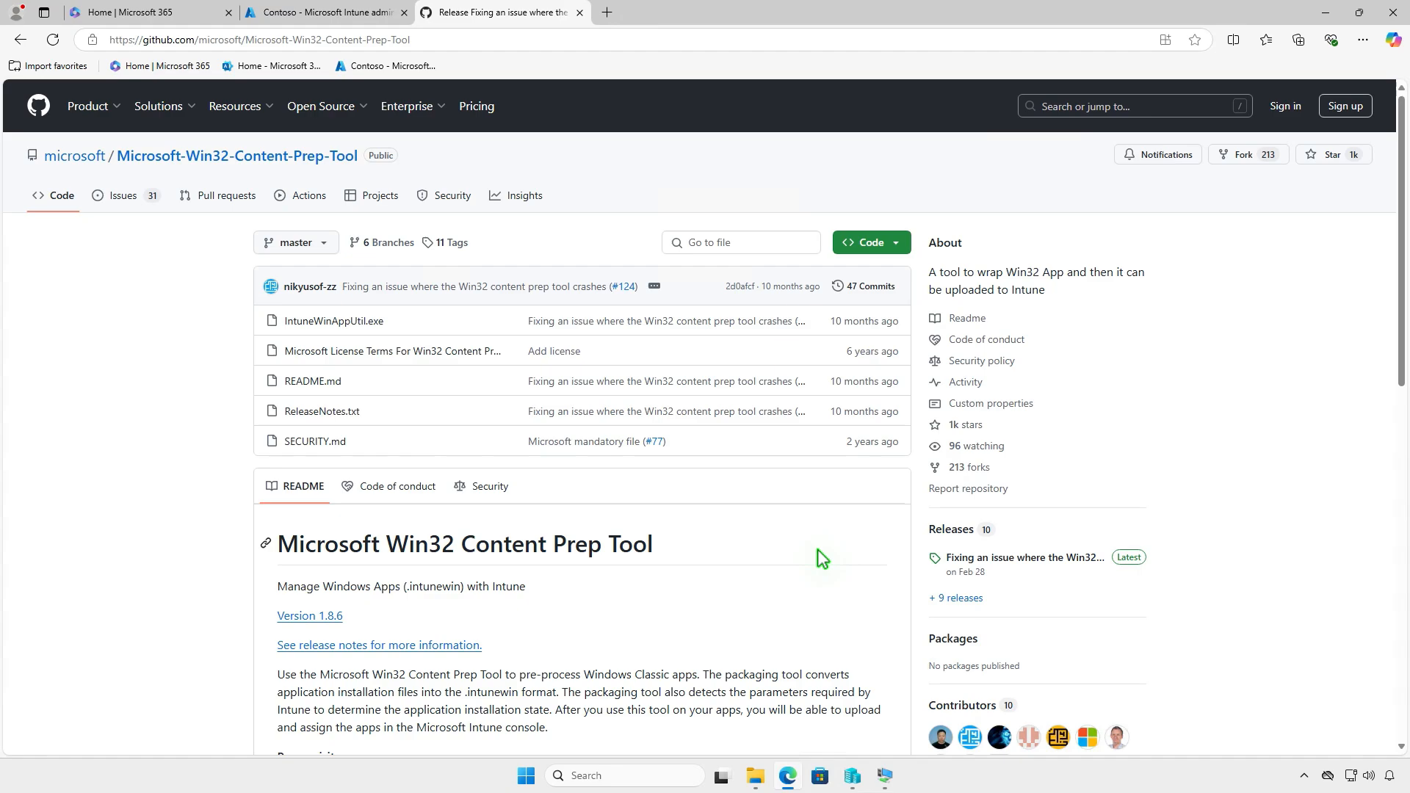
{"action": "left_click", "coordinate": [1061, 558]}
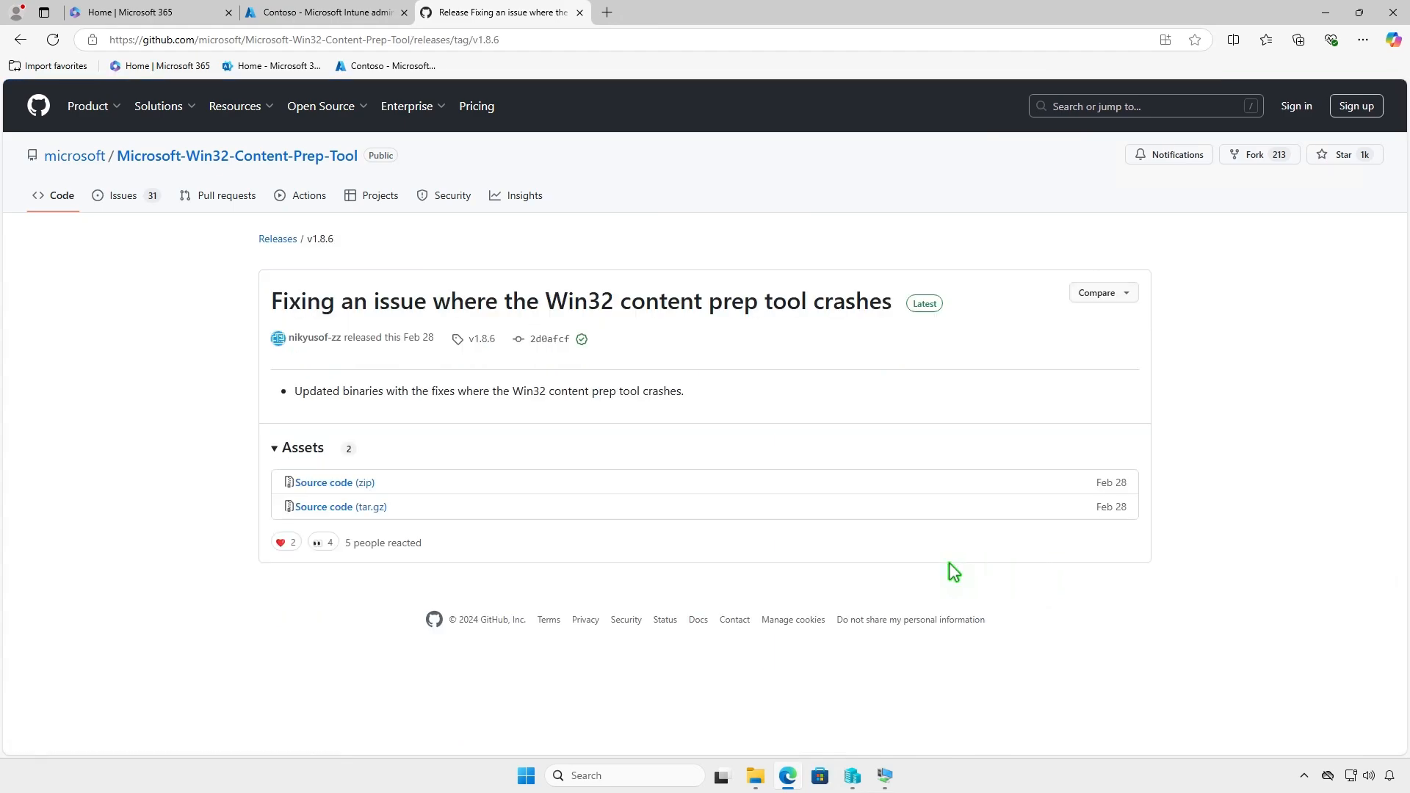
{"action": "left_click", "coordinate": [365, 484]}
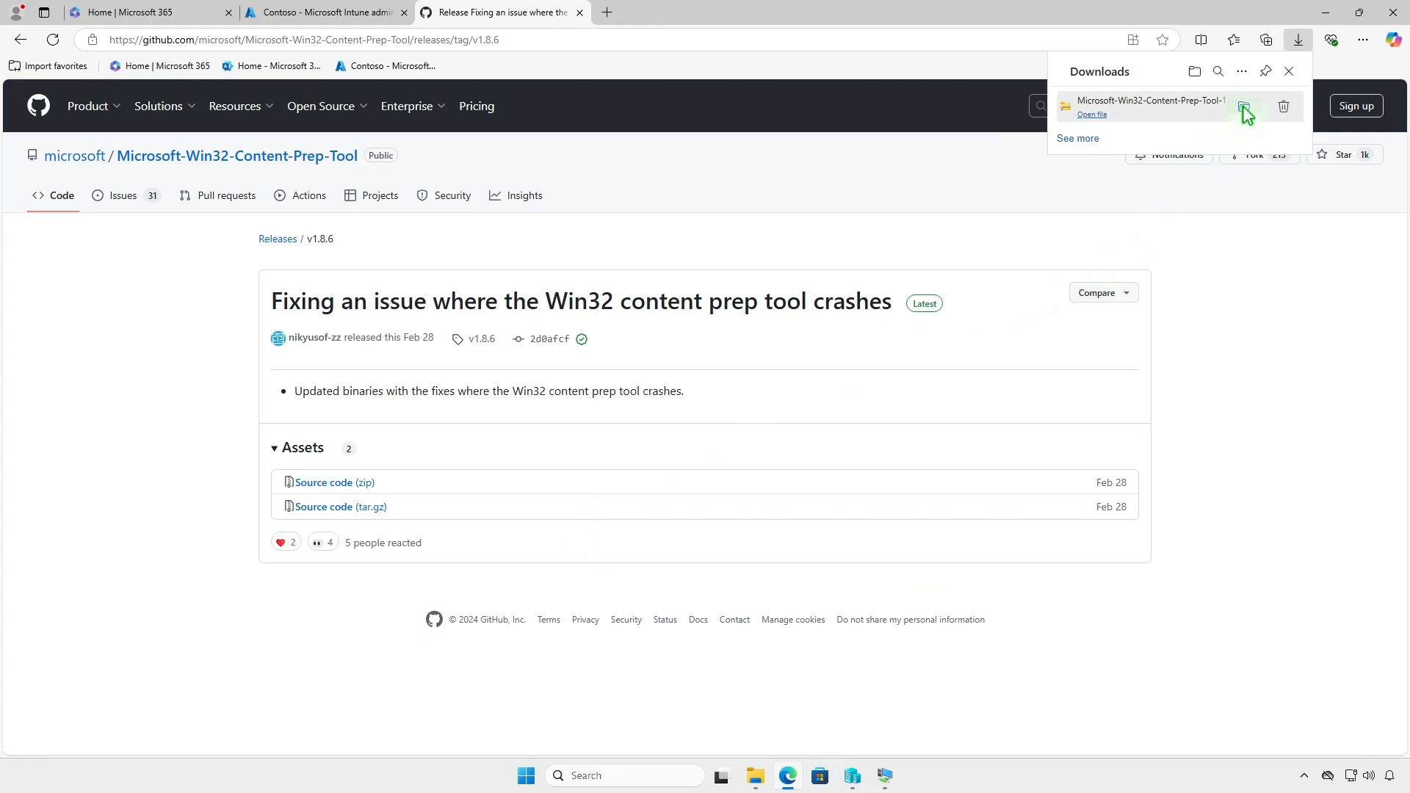
Step: Show the downloaded Microsoft-Win32-Content-Prep-Tool-1.8.6 archive in File Explorer and extract it within Downloads
{"action": "left_click", "coordinate": [1246, 112]}
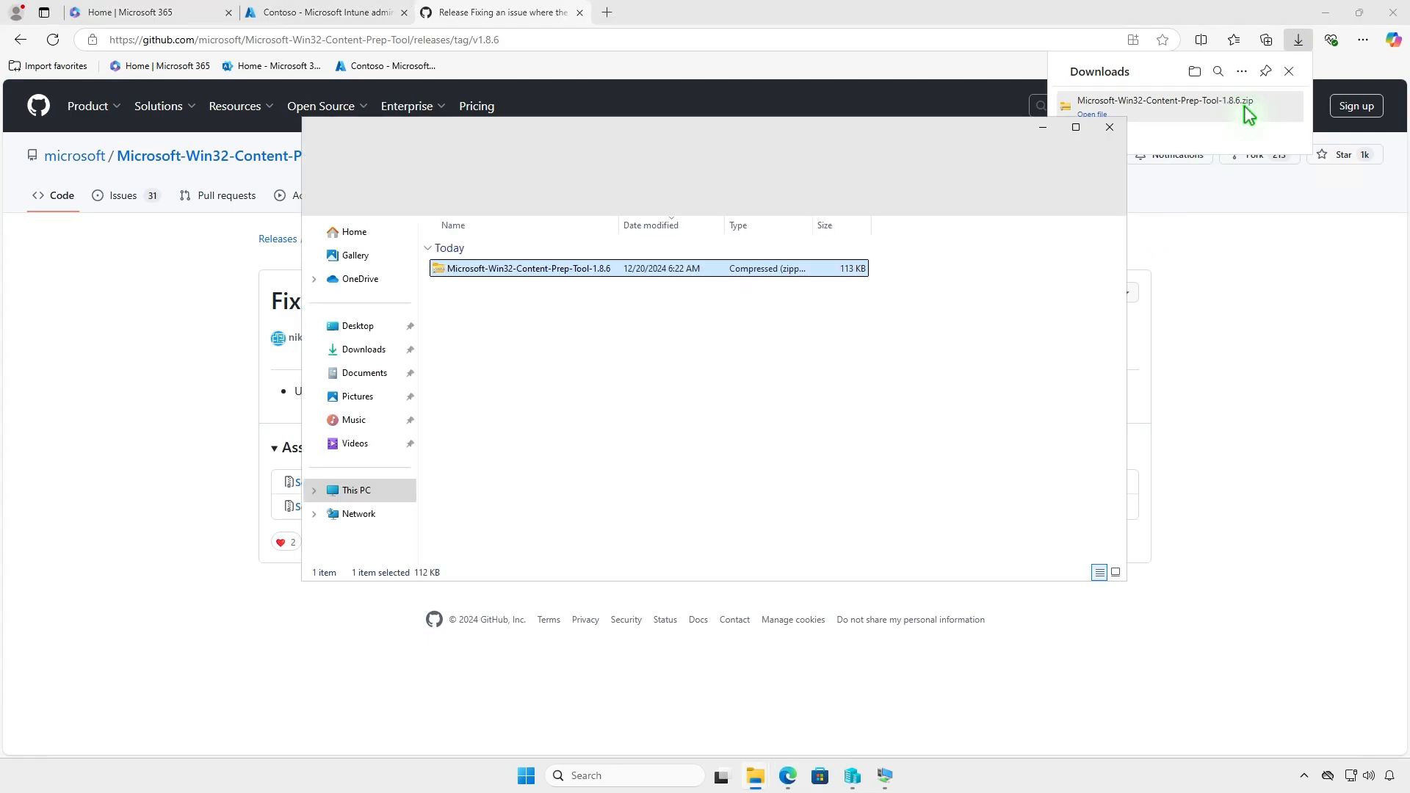
{"action": "left_click", "coordinate": [1325, 13]}
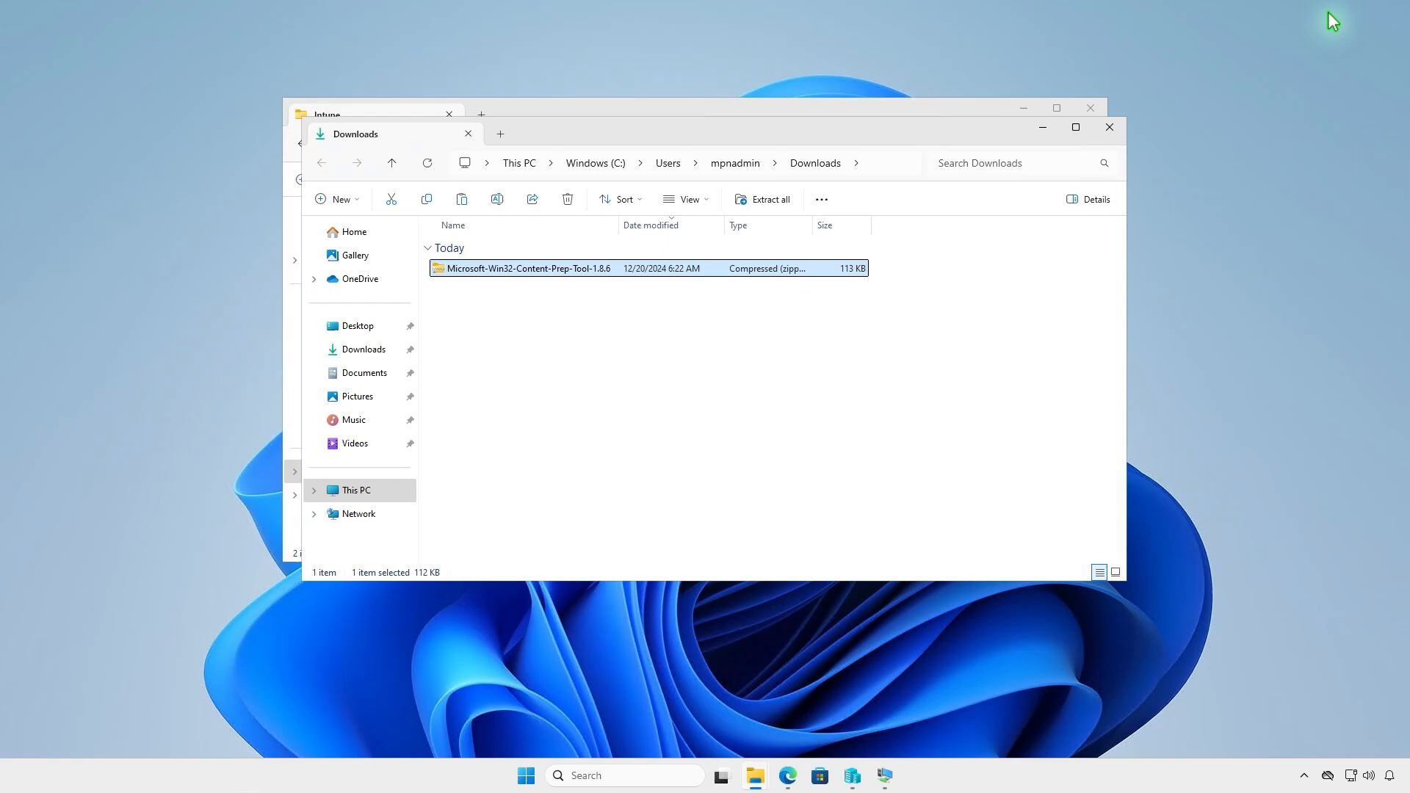
{"action": "left_click", "coordinate": [770, 202]}
{"action": "left_click", "coordinate": [833, 527]}
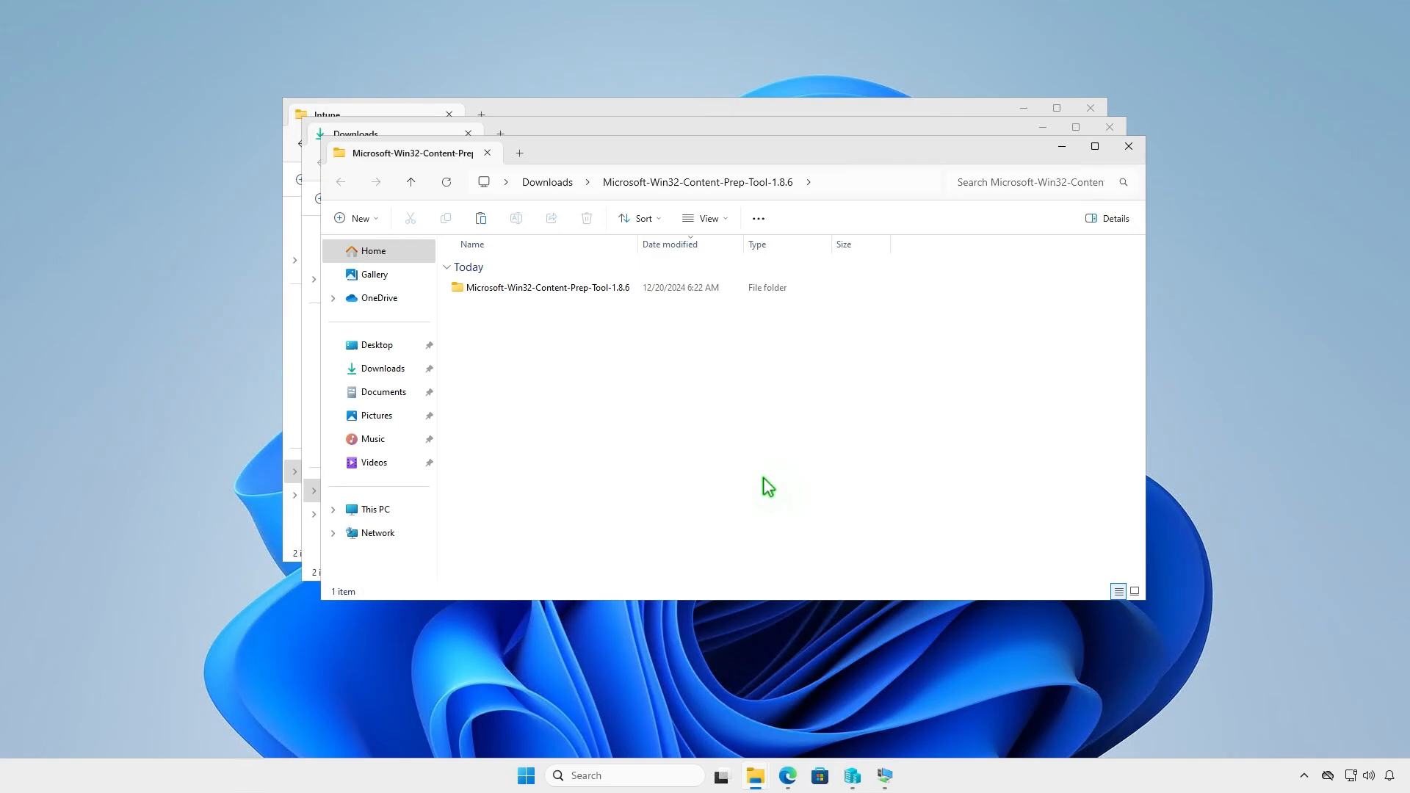
Step: Copy IntuneWinAppUtil from the extracted tool folder into D:\Intune, closing the extra File Explorer windows
{"action": "double_click", "coordinate": [629, 288]}
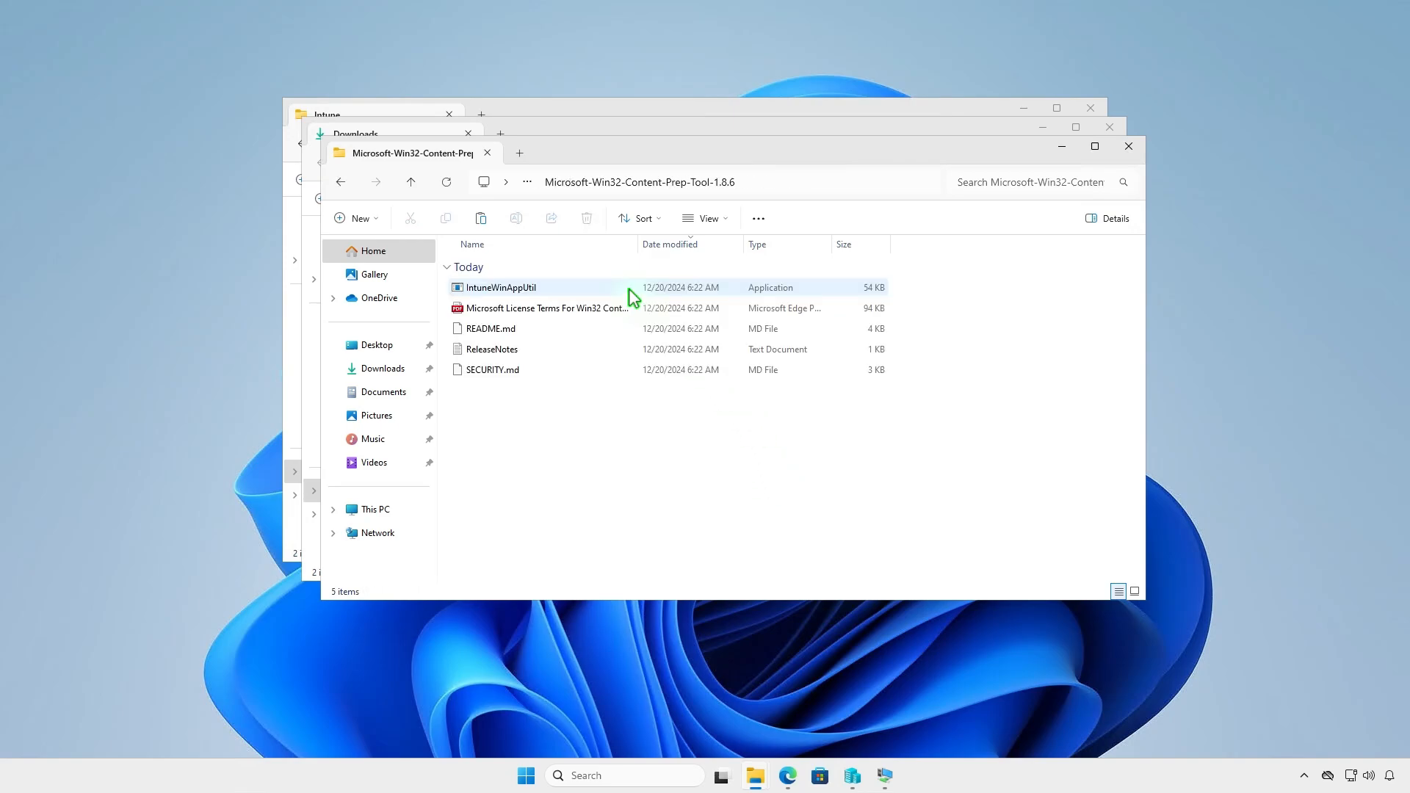
{"action": "mouse_move", "coordinate": [614, 288]}
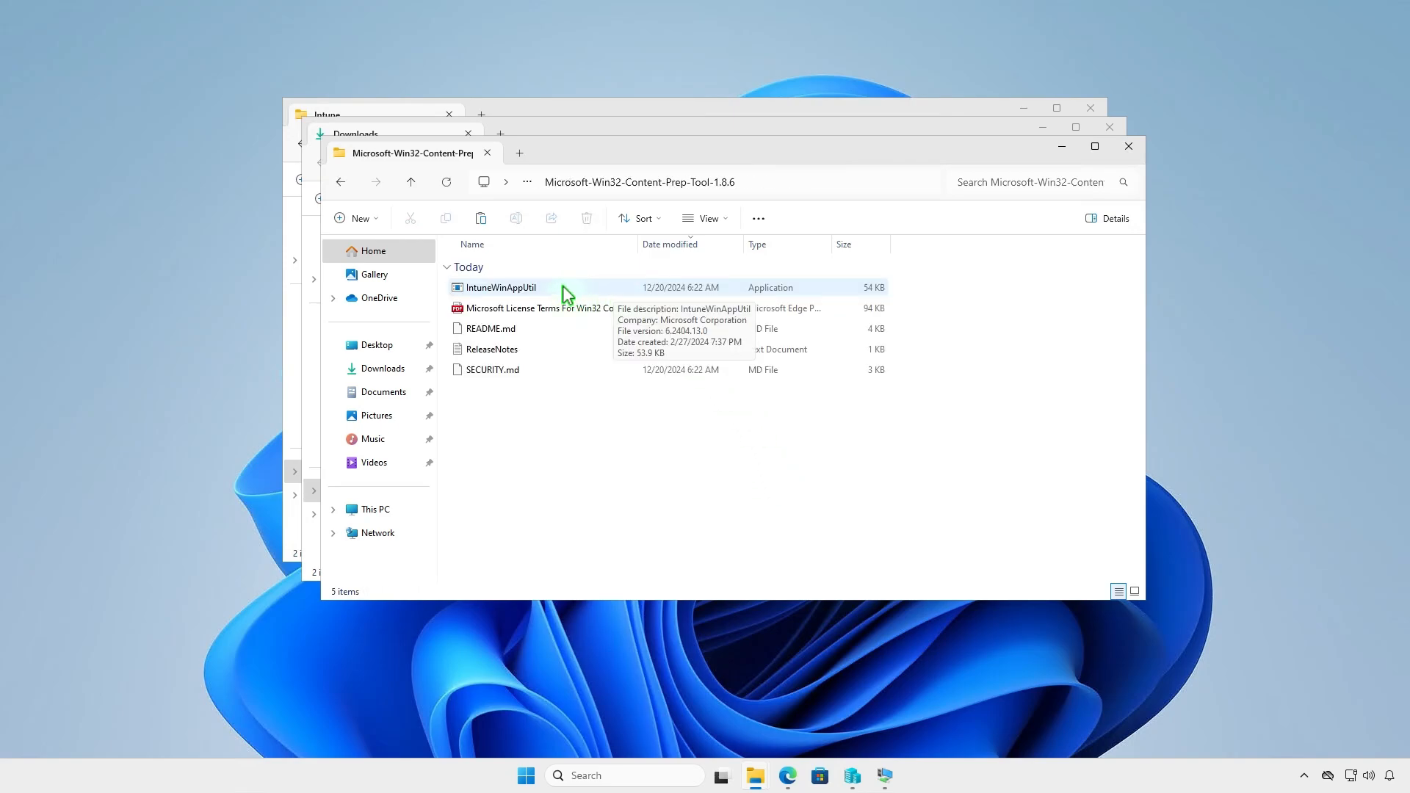
{"action": "right_click", "coordinate": [562, 288]}
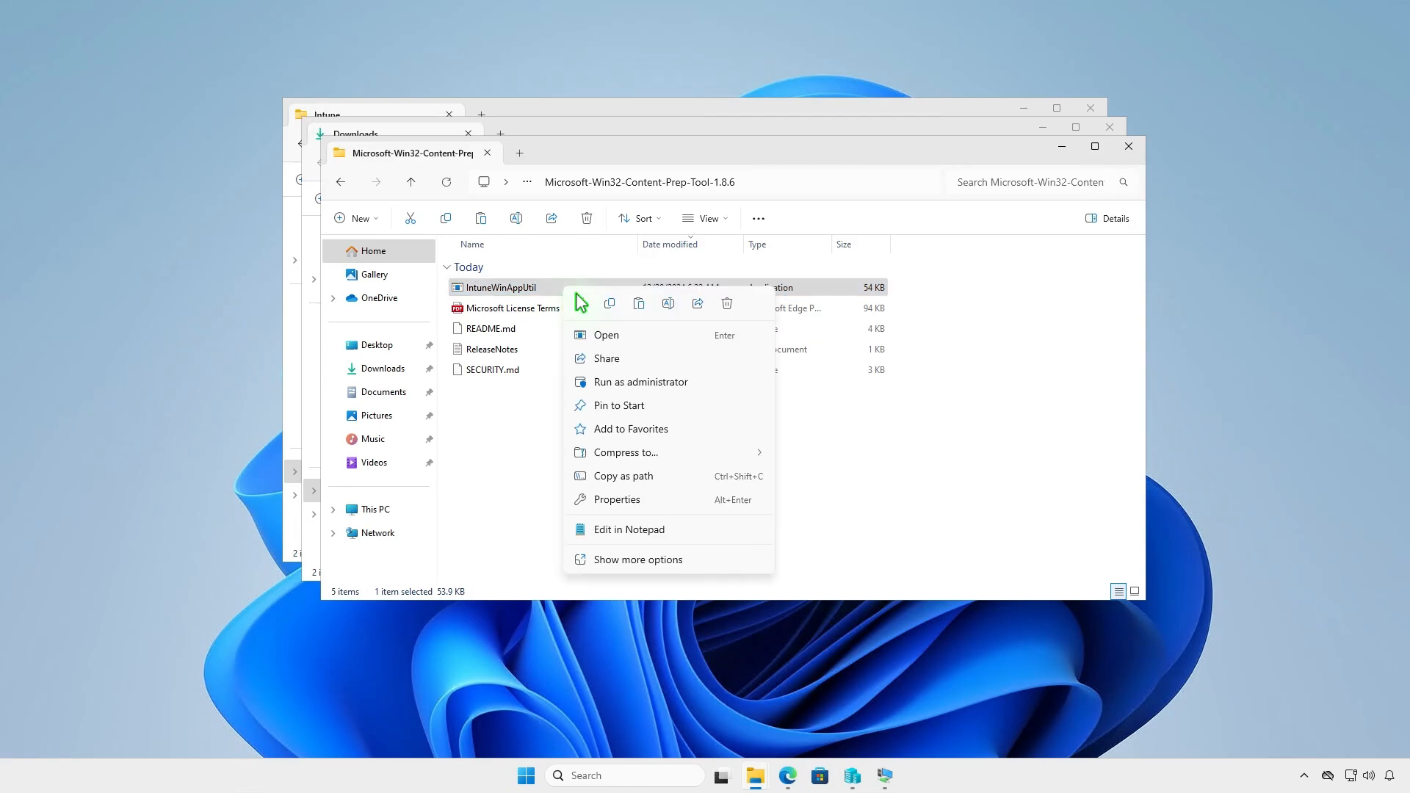
{"action": "left_click", "coordinate": [609, 304]}
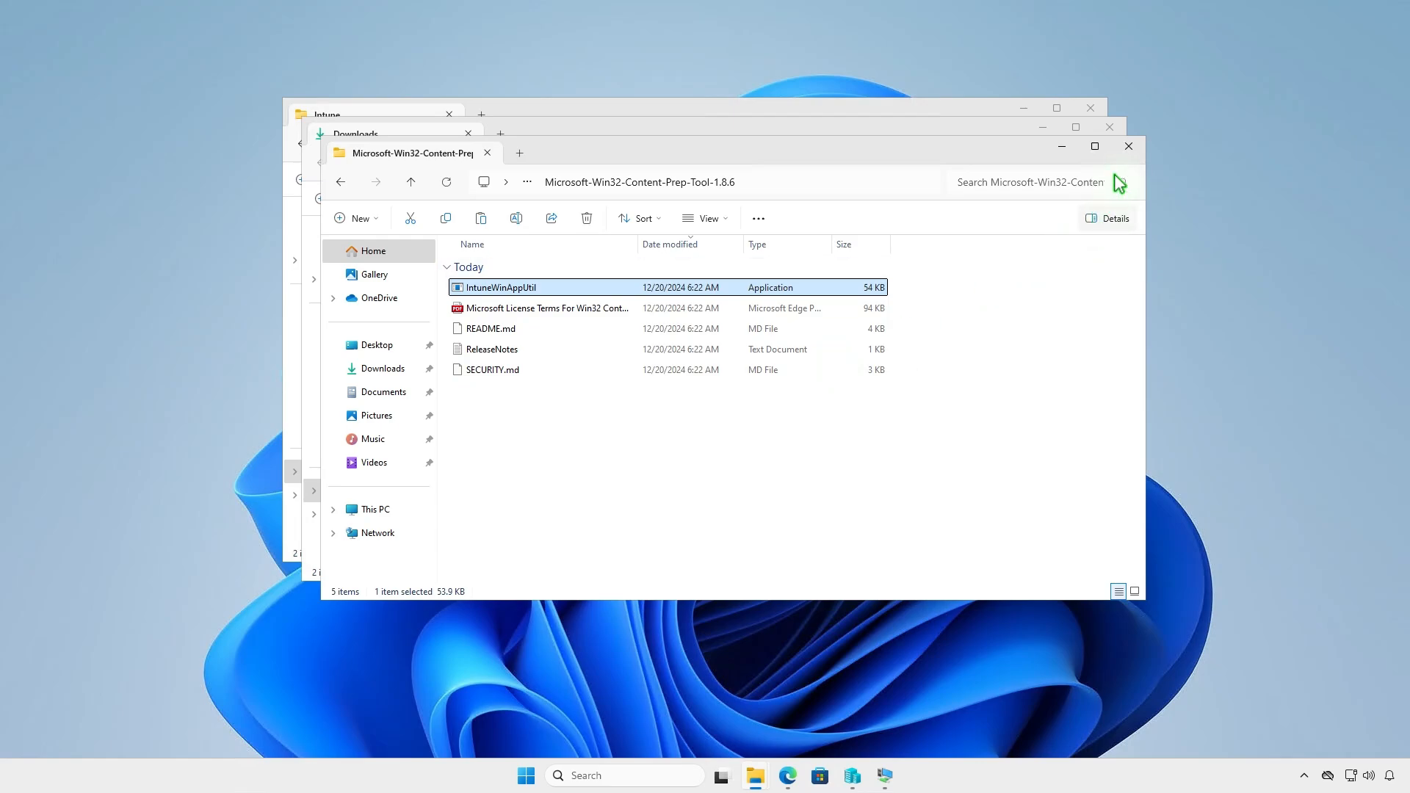
{"action": "left_click", "coordinate": [1129, 147]}
{"action": "left_click", "coordinate": [1110, 133]}
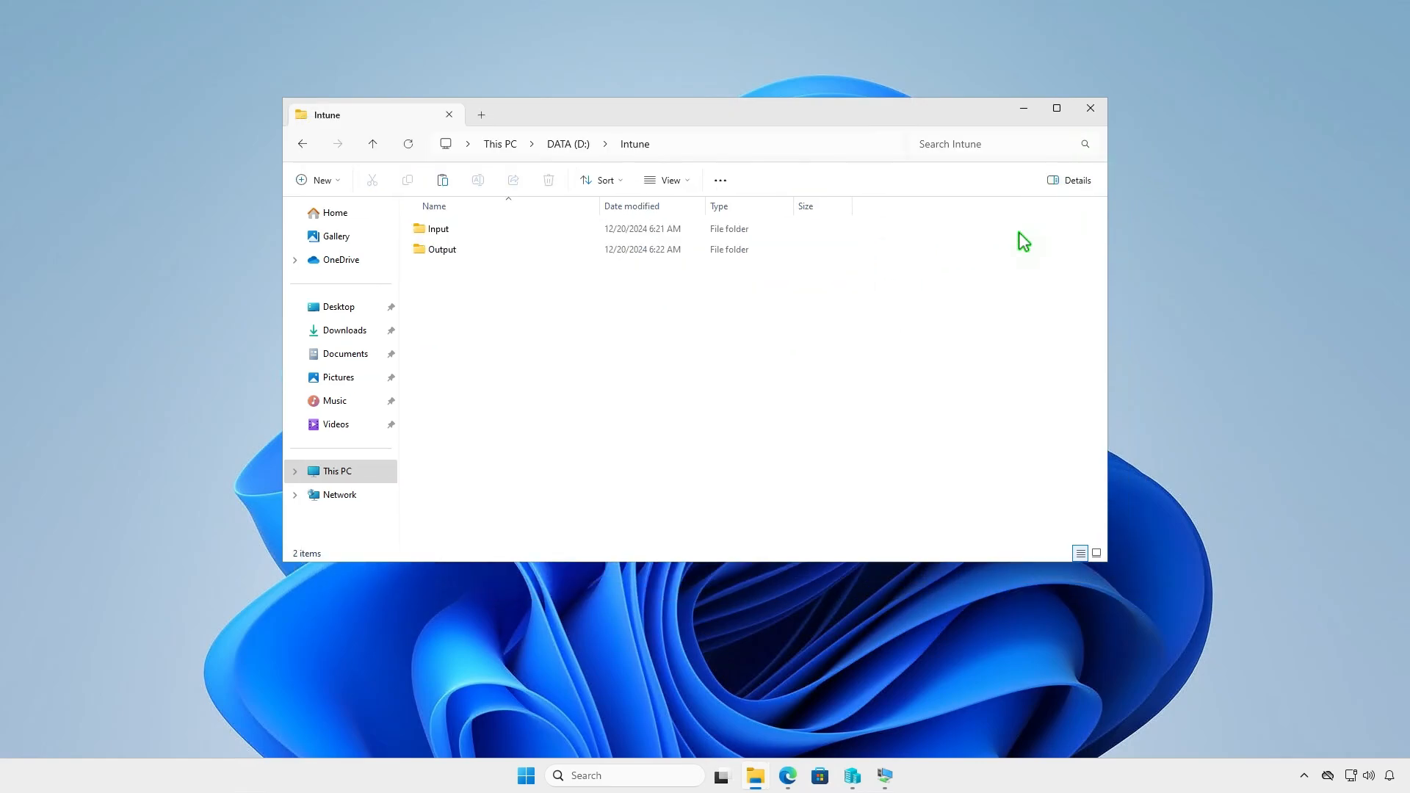
{"action": "right_click", "coordinate": [505, 315]}
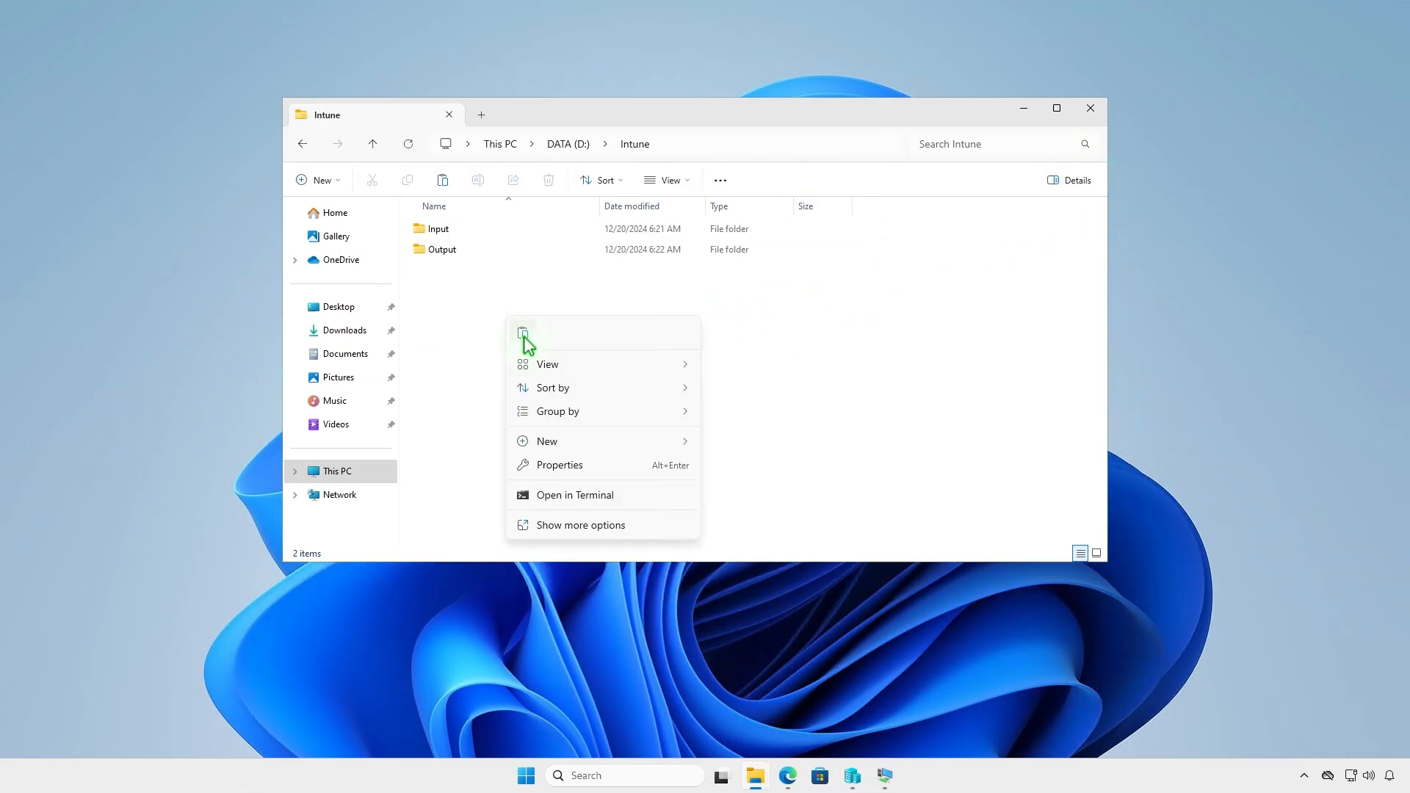
{"action": "left_click", "coordinate": [526, 336]}
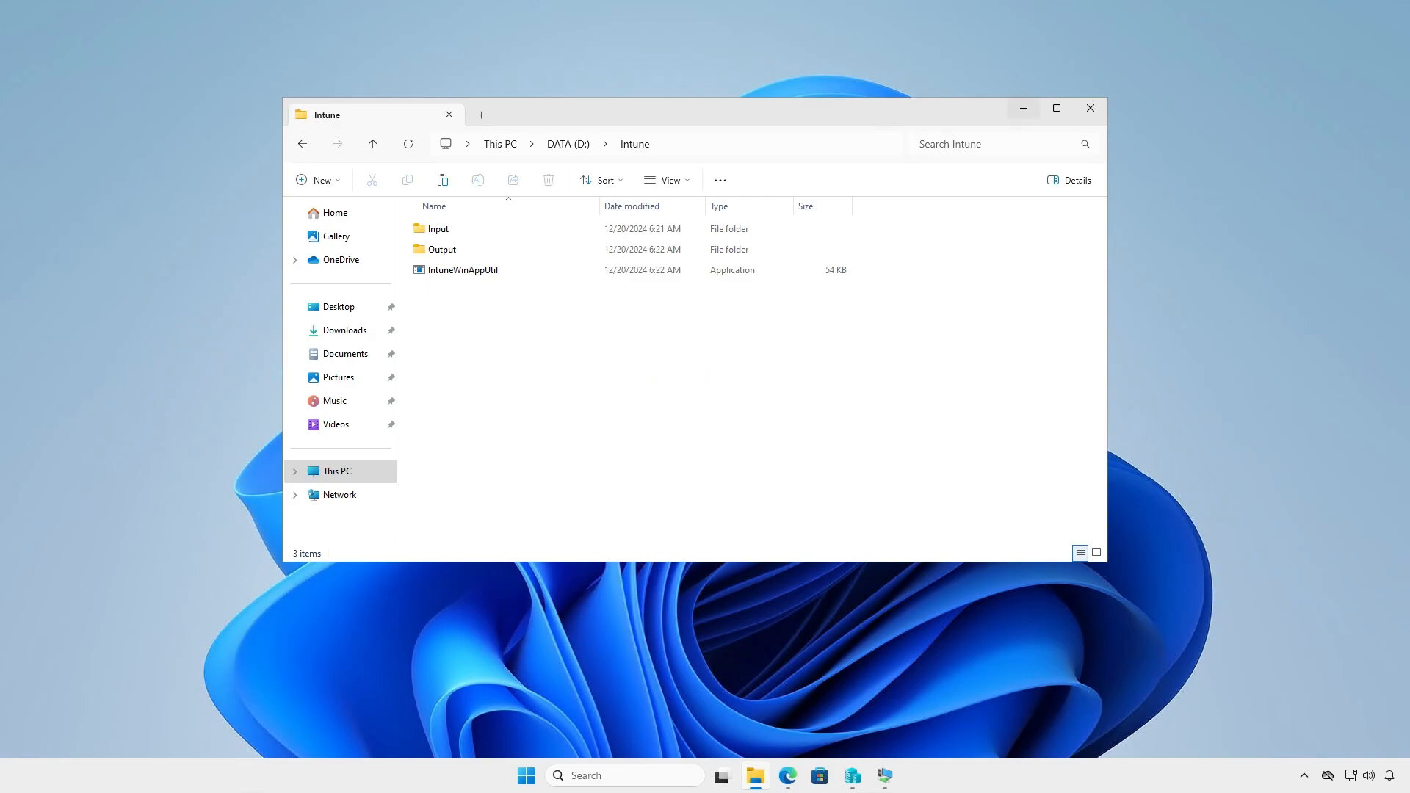
Step: Put the current Intune folder window away and copy all contents of the Mudbox 2026 - (EN) download folder
{"action": "left_click", "coordinate": [1023, 108]}
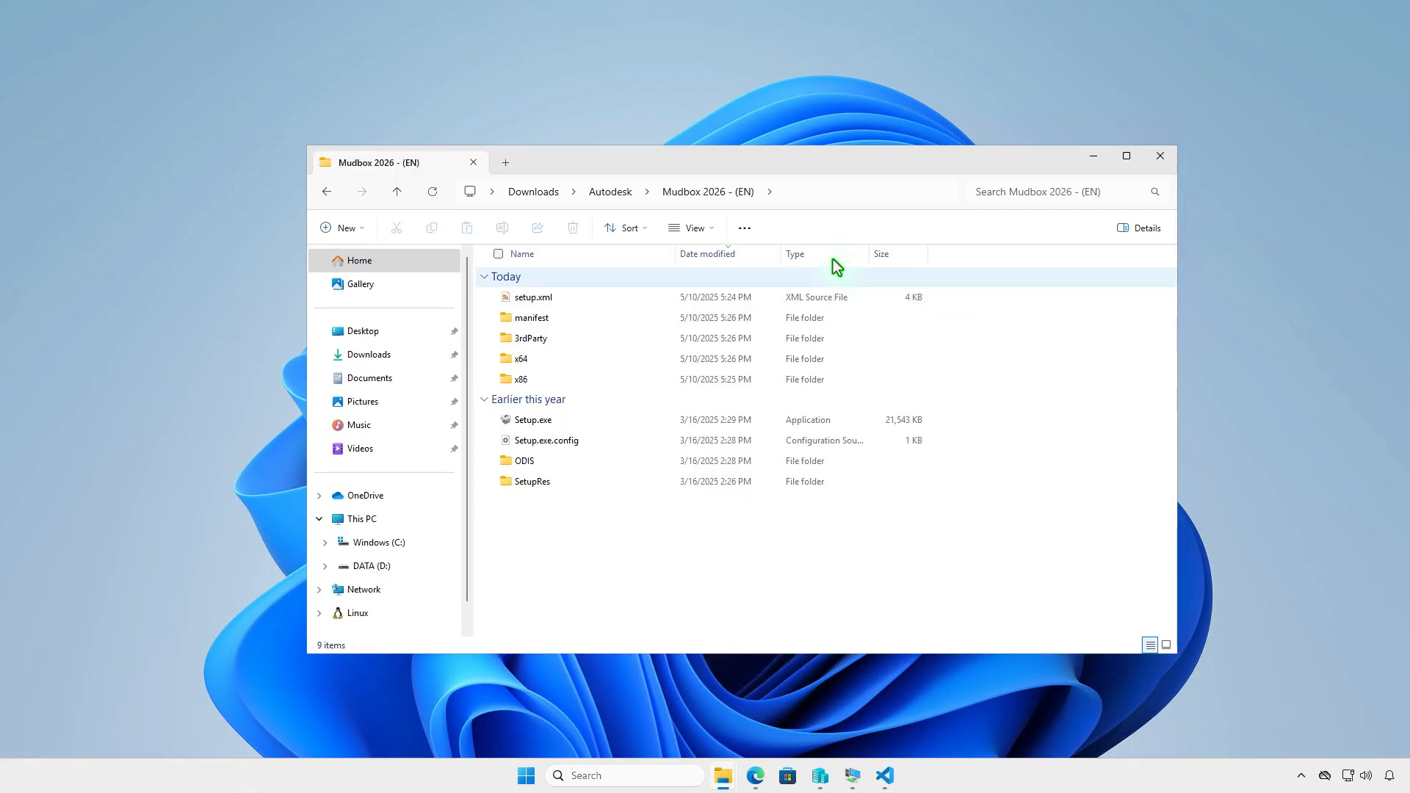
{"action": "left_click", "coordinate": [745, 229]}
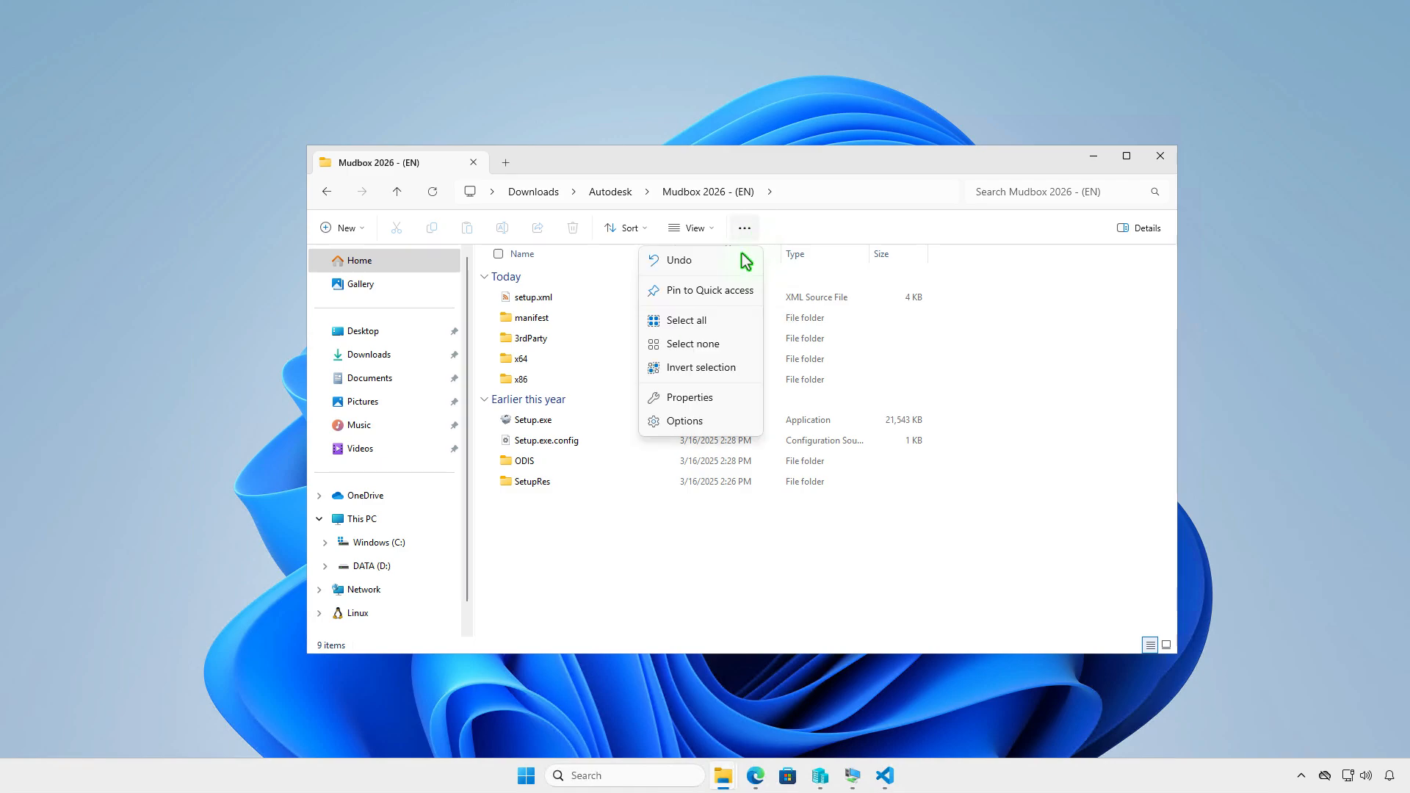
{"action": "left_click", "coordinate": [734, 319]}
{"action": "right_click", "coordinate": [734, 323]}
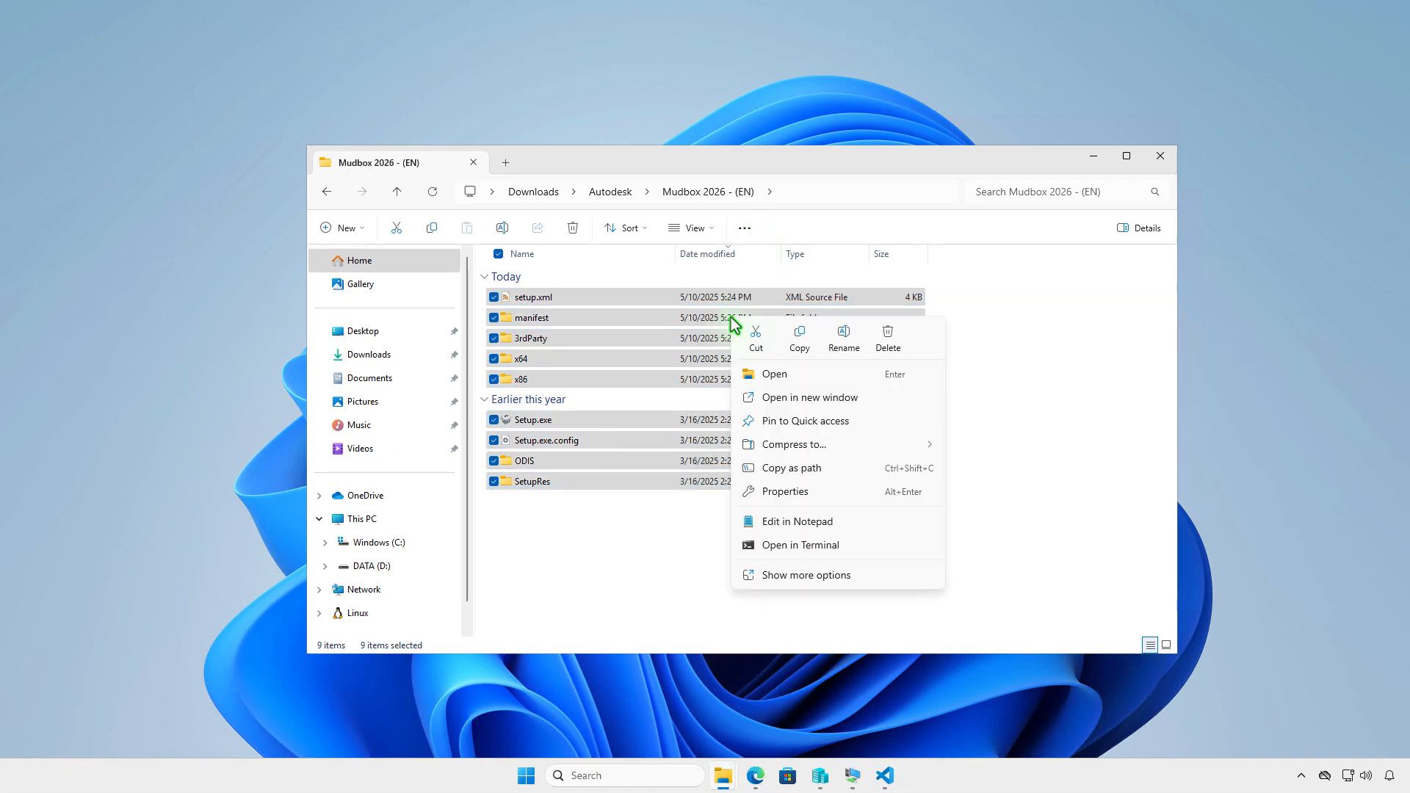
{"action": "left_click", "coordinate": [788, 346]}
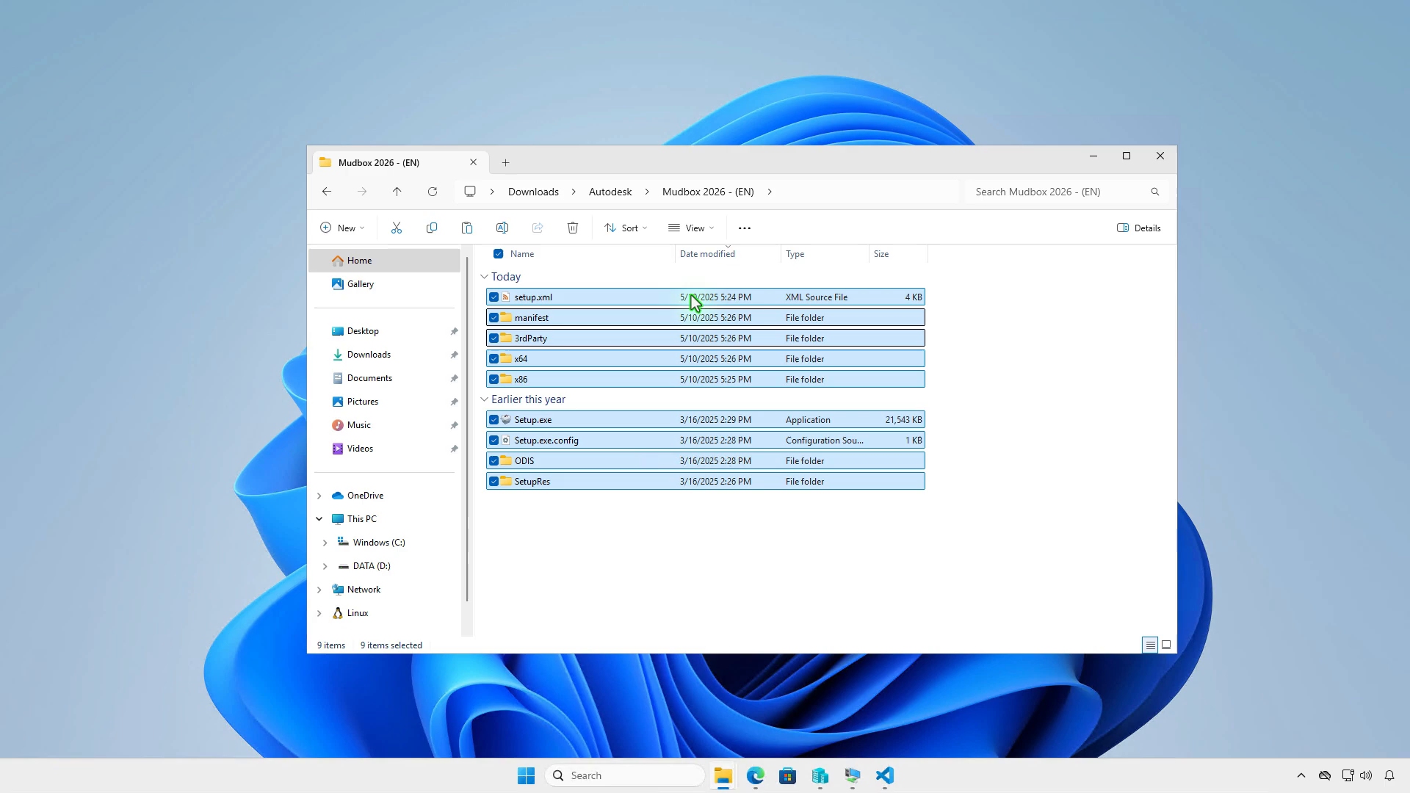
Step: Paste the copied Mudbox files into D:\Intune\Input using a new File Explorer tab, then return to the Intune folder and minimize the window
{"action": "left_click", "coordinate": [509, 166]}
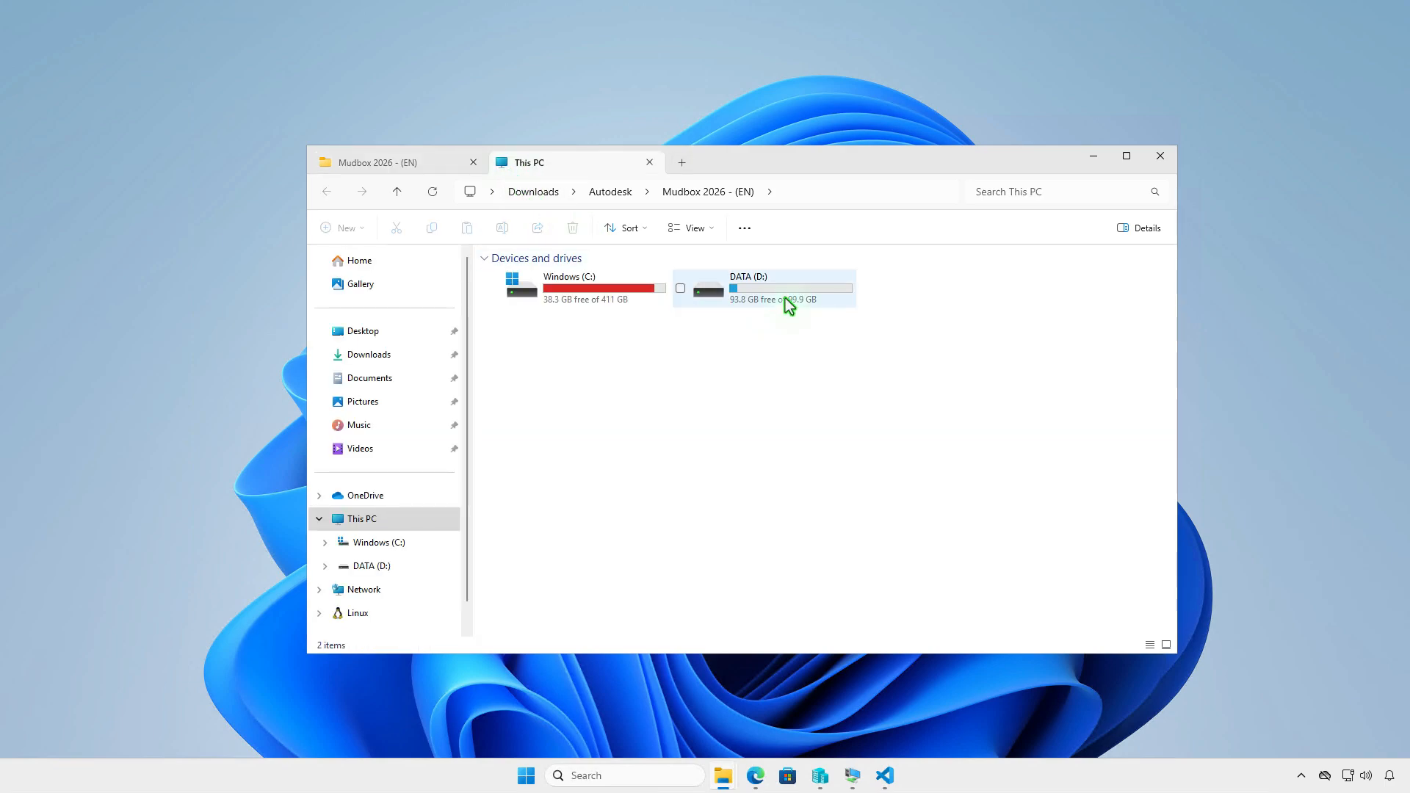
{"action": "double_click", "coordinate": [789, 303]}
{"action": "double_click", "coordinate": [605, 279]}
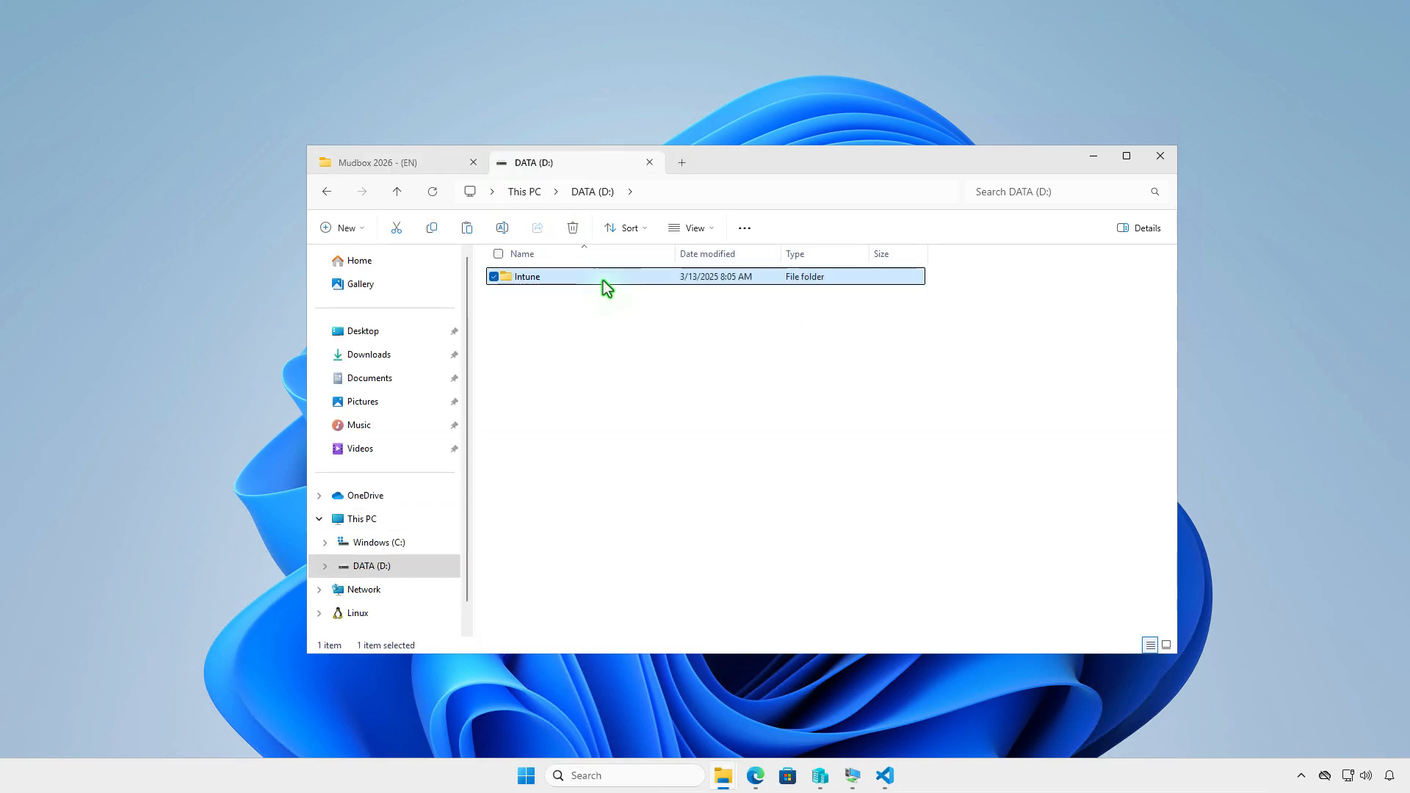
{"action": "double_click", "coordinate": [602, 280]}
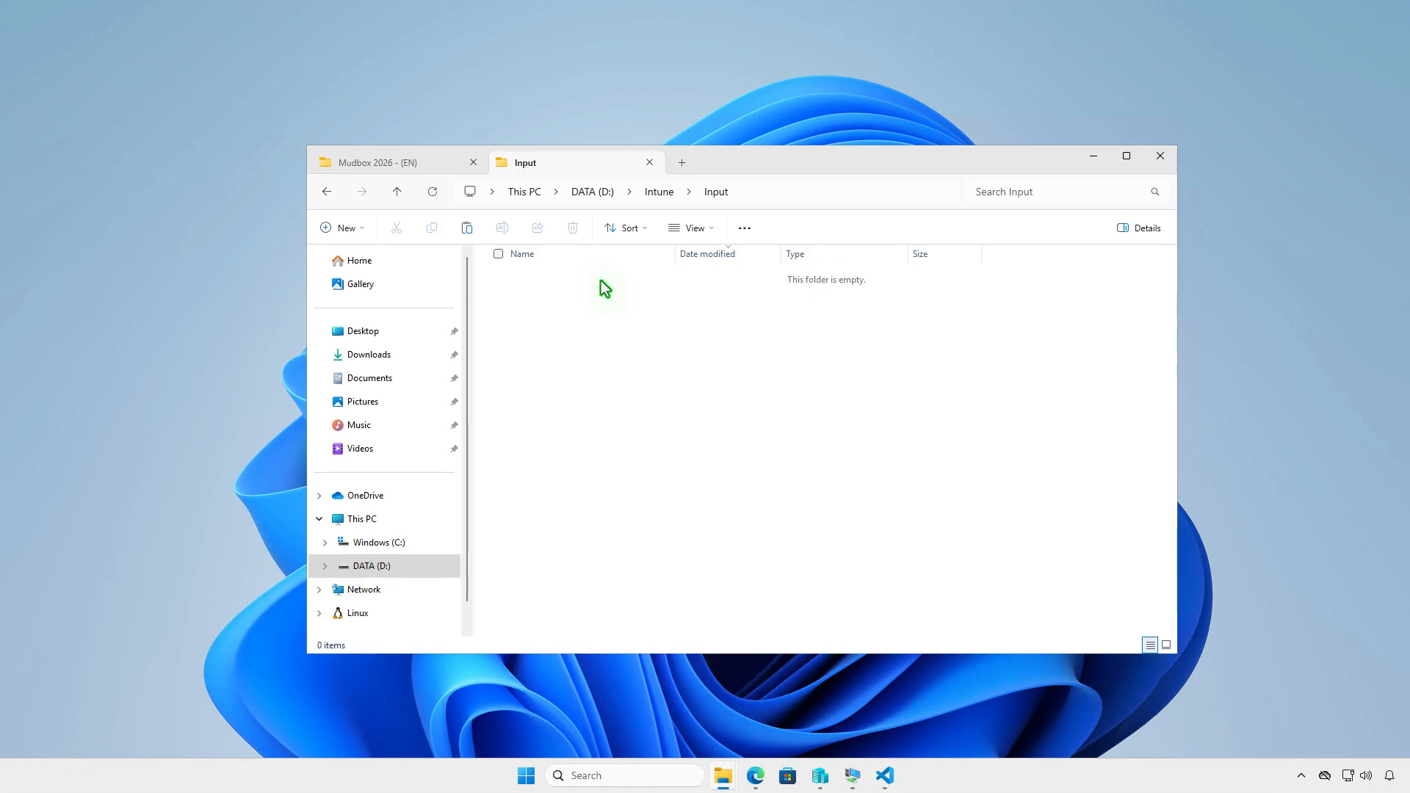
{"action": "right_click", "coordinate": [609, 336]}
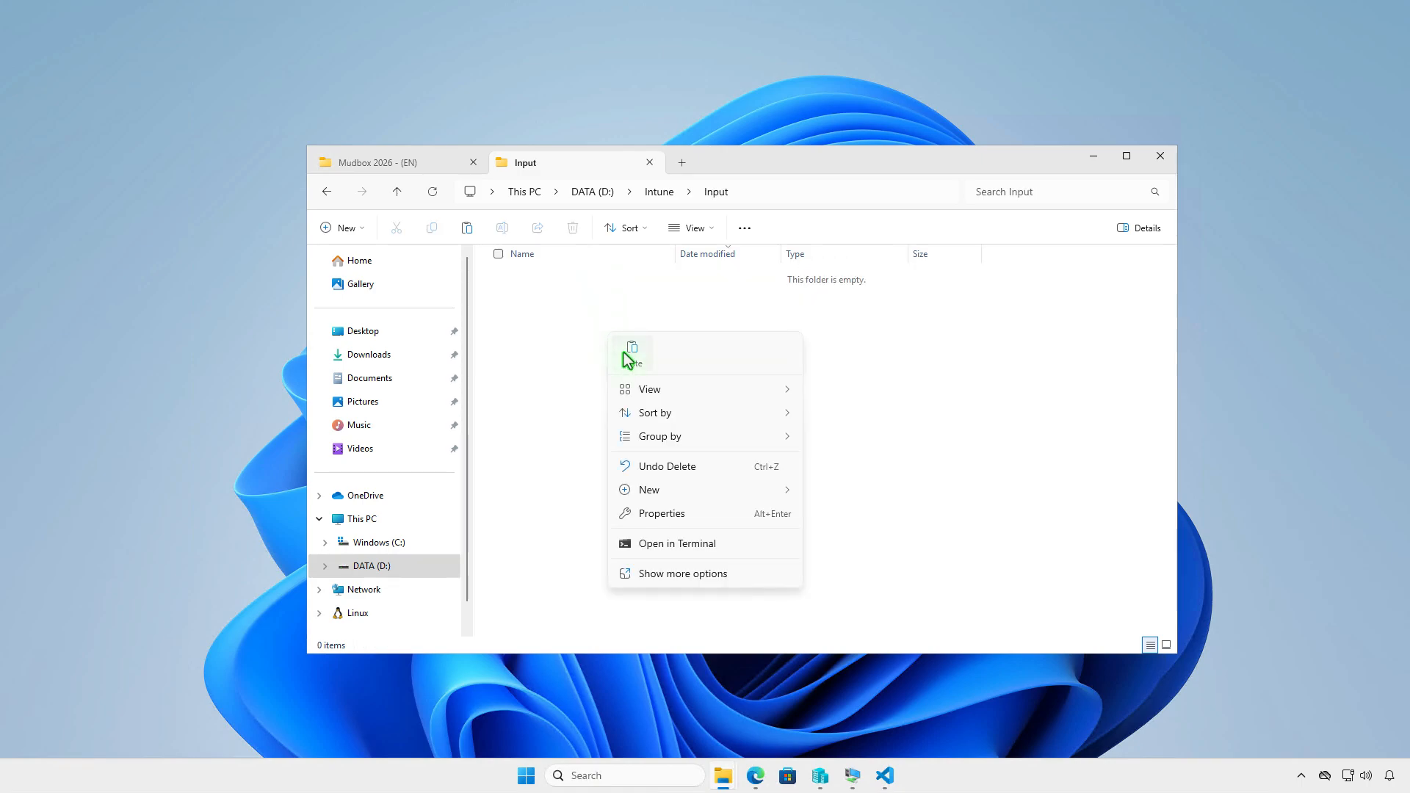
{"action": "left_click", "coordinate": [862, 491]}
{"action": "key", "text": "ctrl+v"}
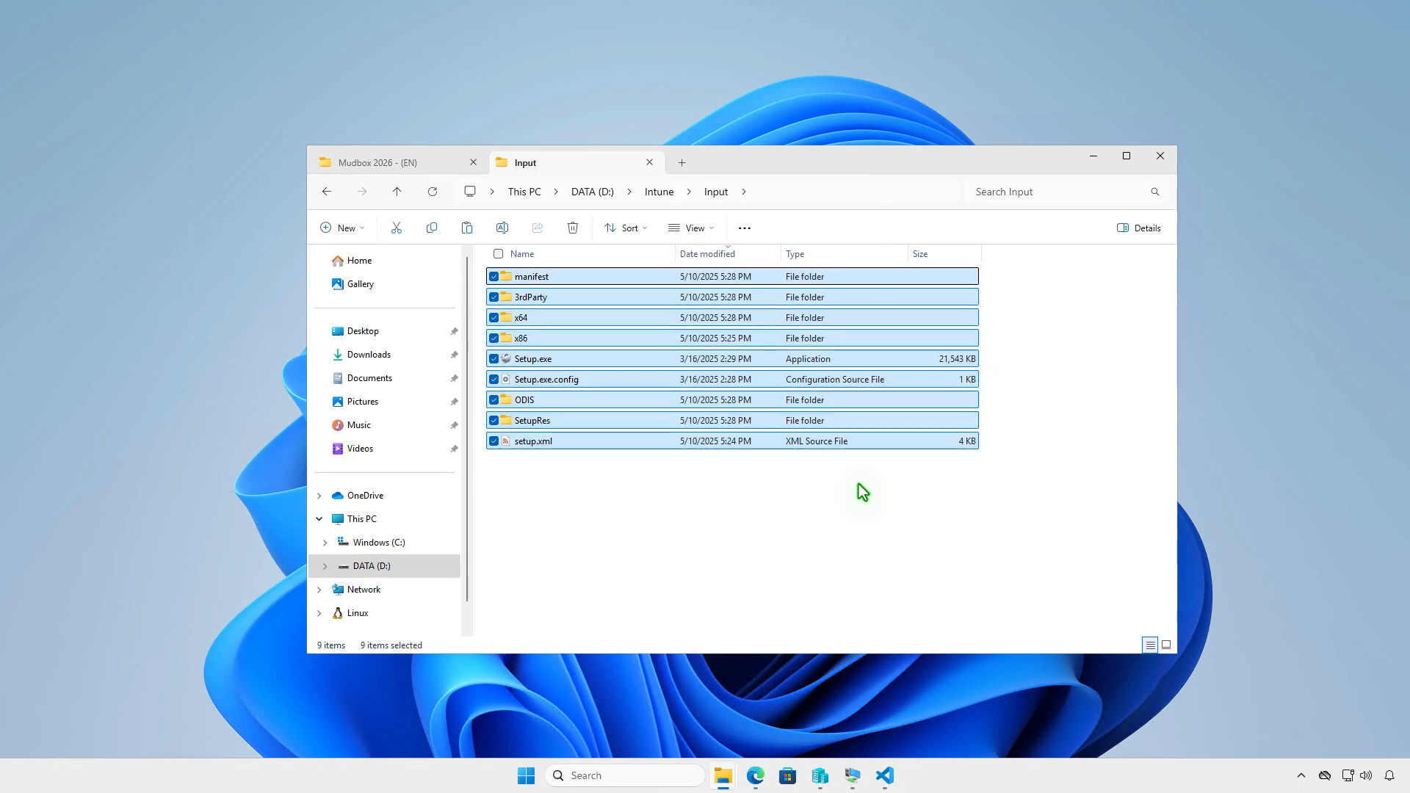
{"action": "left_click", "coordinate": [661, 192]}
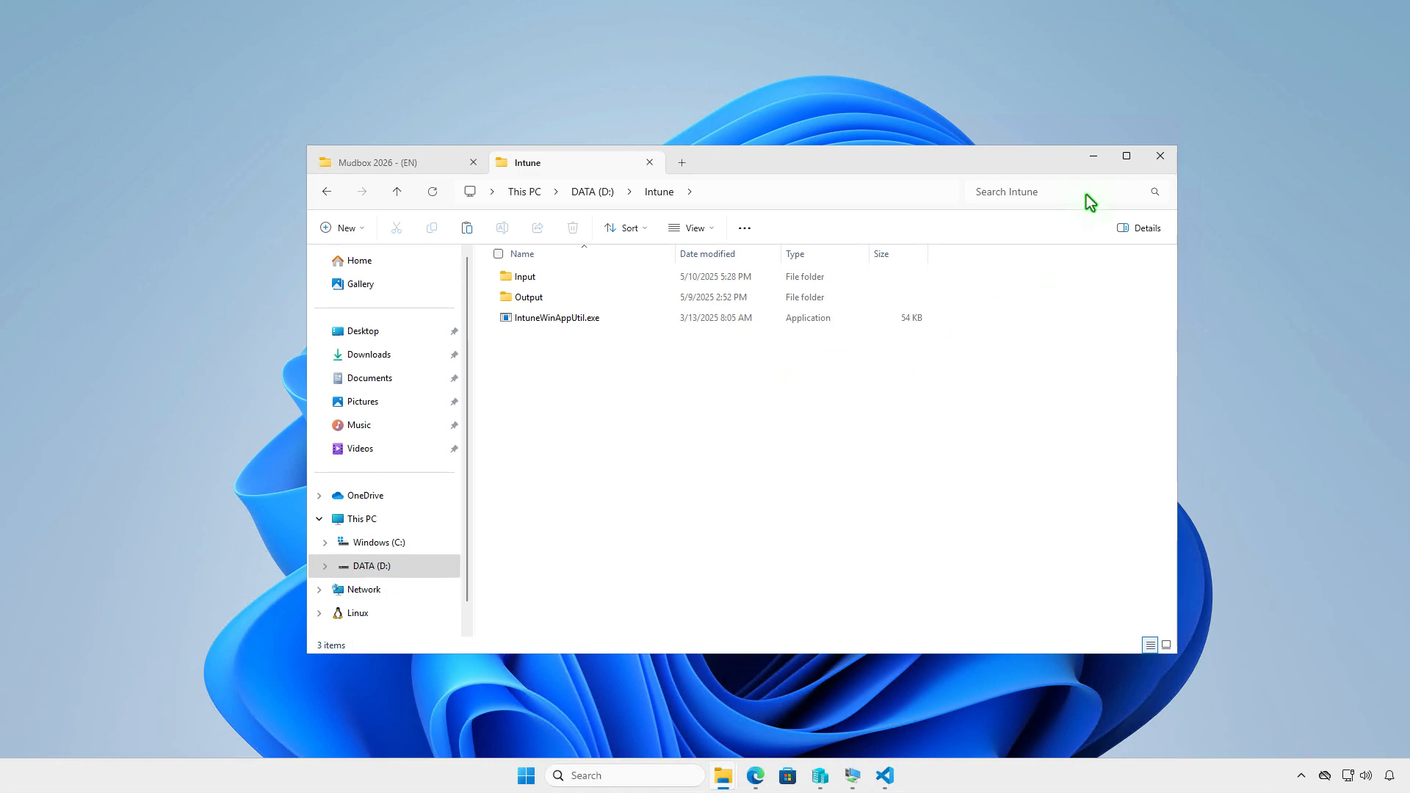
{"action": "left_click", "coordinate": [1093, 156]}
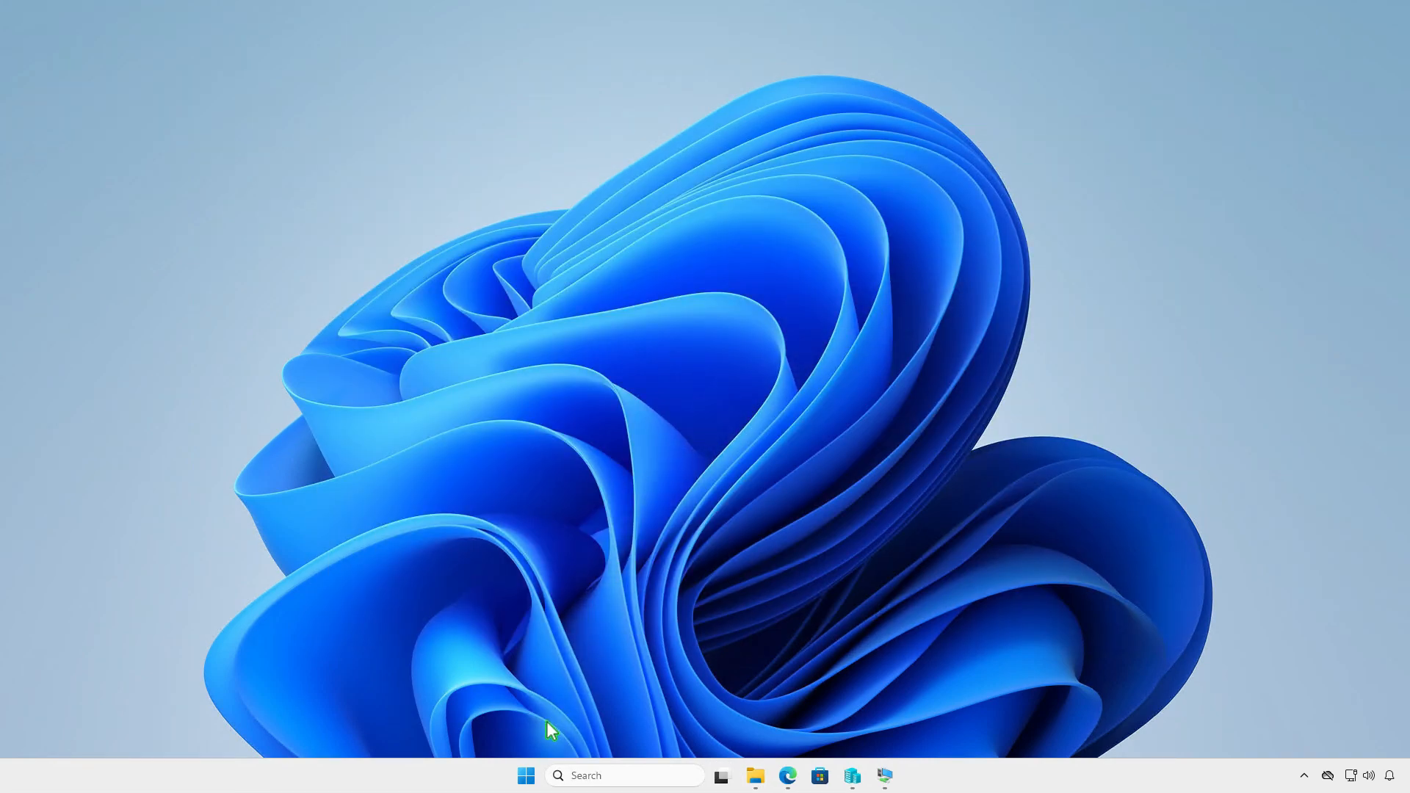
Step: Open Terminal as administrator and change the working directory to D:\Intune
{"action": "right_click", "coordinate": [527, 779]}
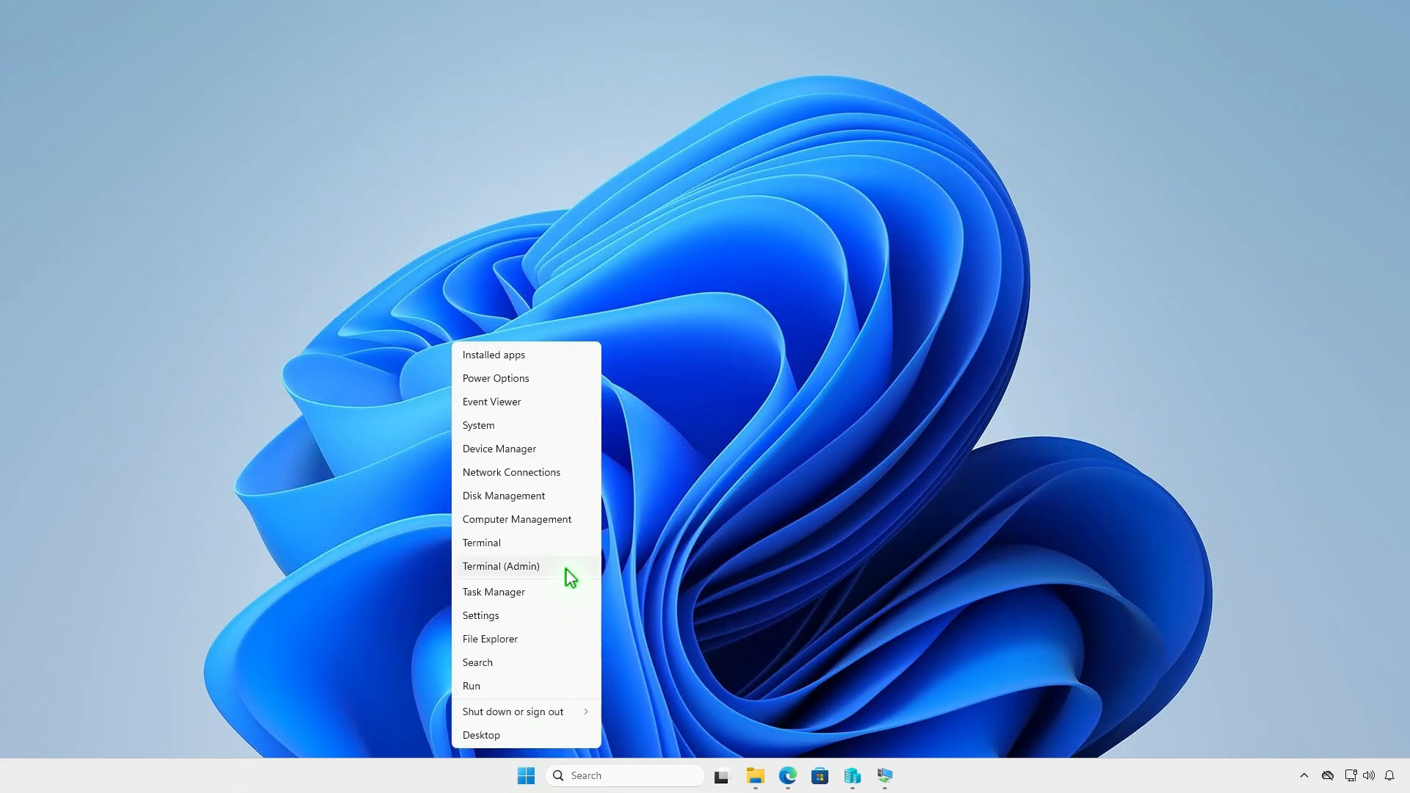
{"action": "left_click", "coordinate": [586, 569]}
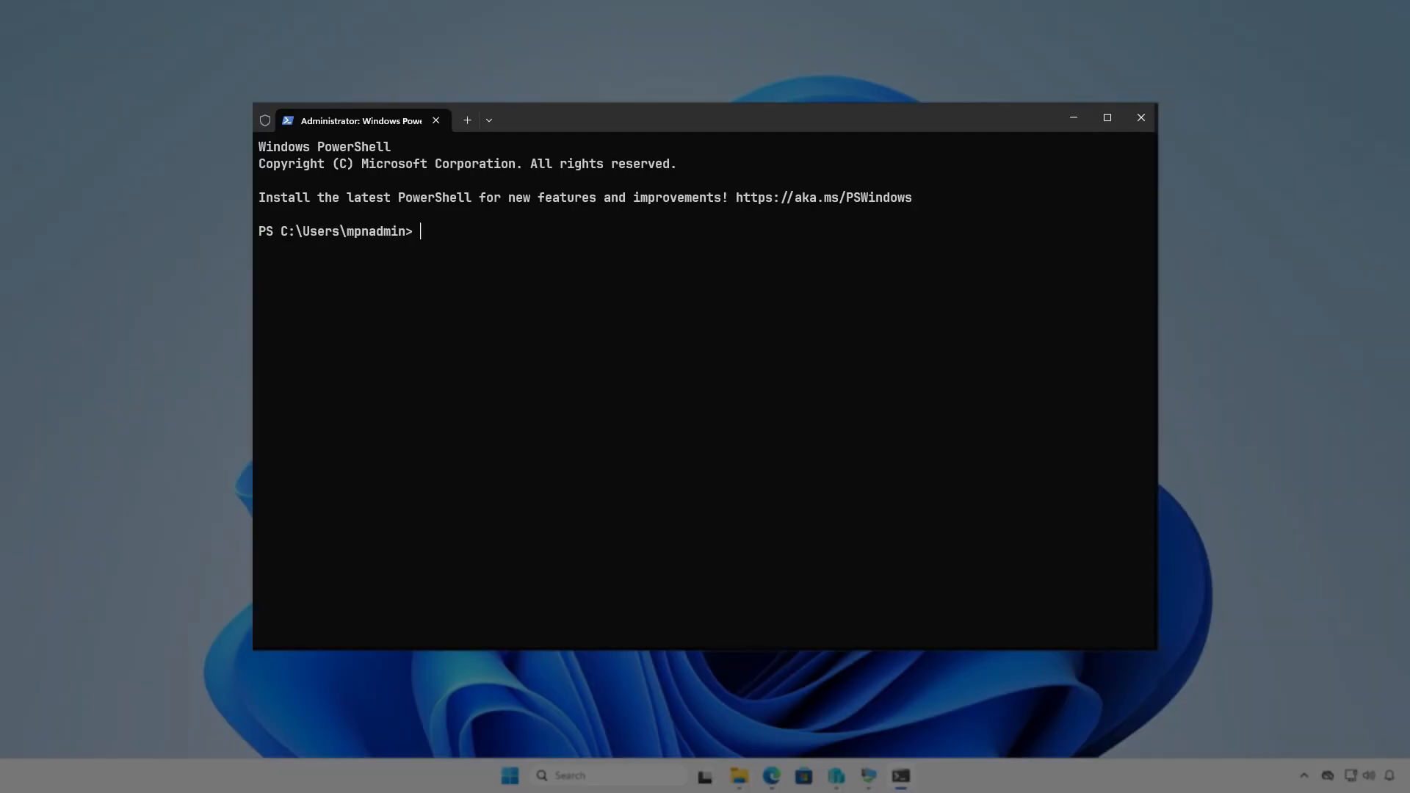
{"action": "type", "text": "cd d:"}
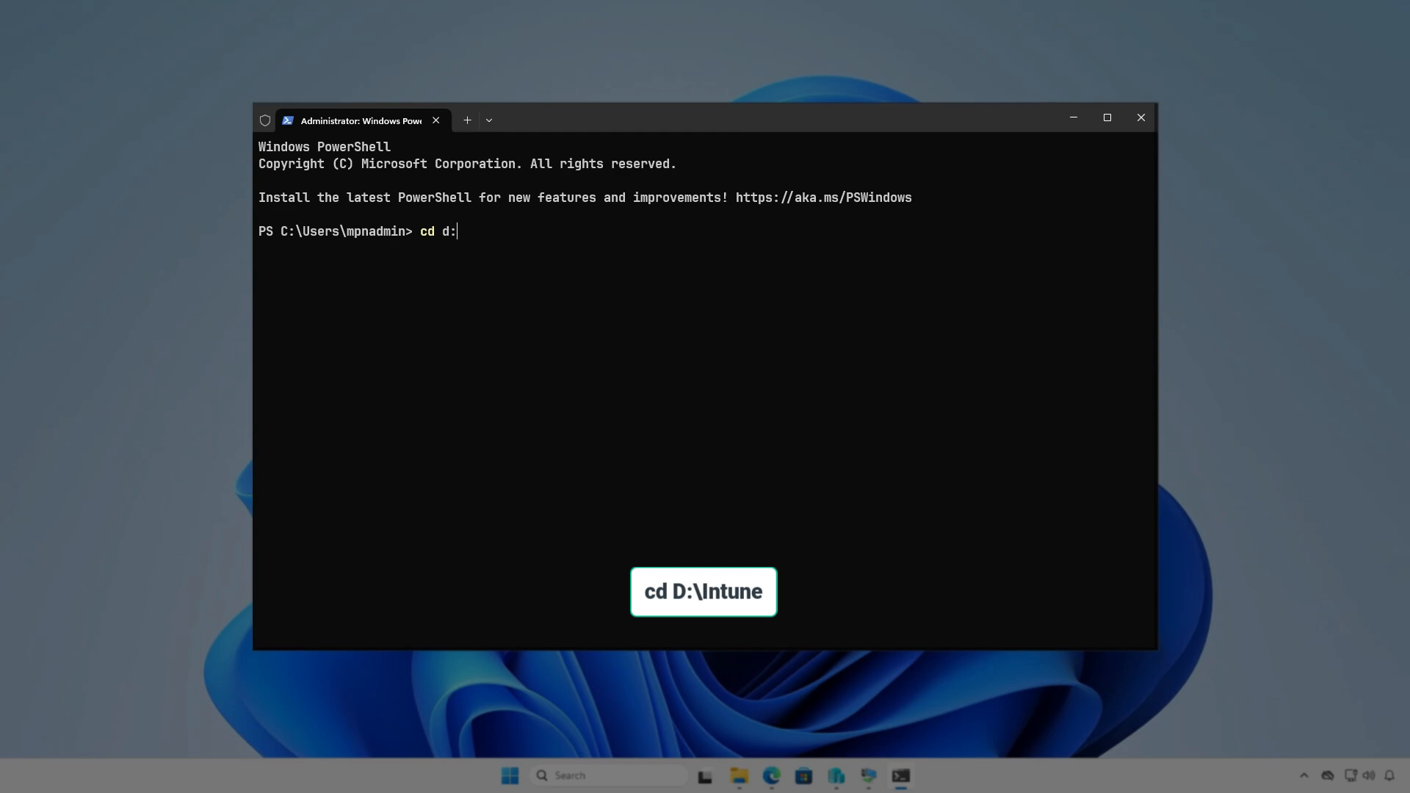
{"action": "type", "text": "\\In"}
{"action": "key", "text": "Tab"}
{"action": "key", "text": "Return"}
{"action": "key", "text": "Return"}
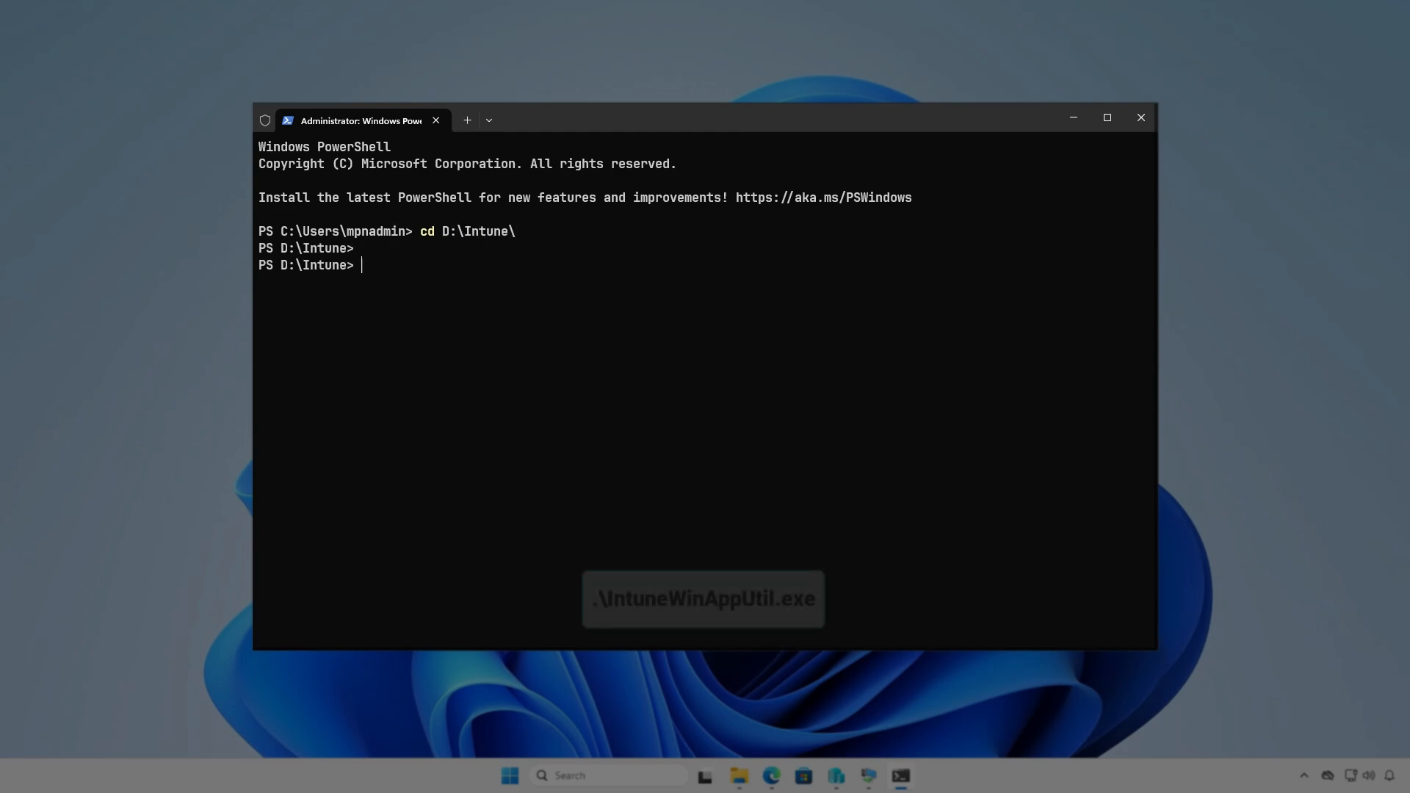
Step: Run IntuneWinAppUtil.exe and specify D:\Intune\Input as the source folder
{"action": "type", "text": "intu"}
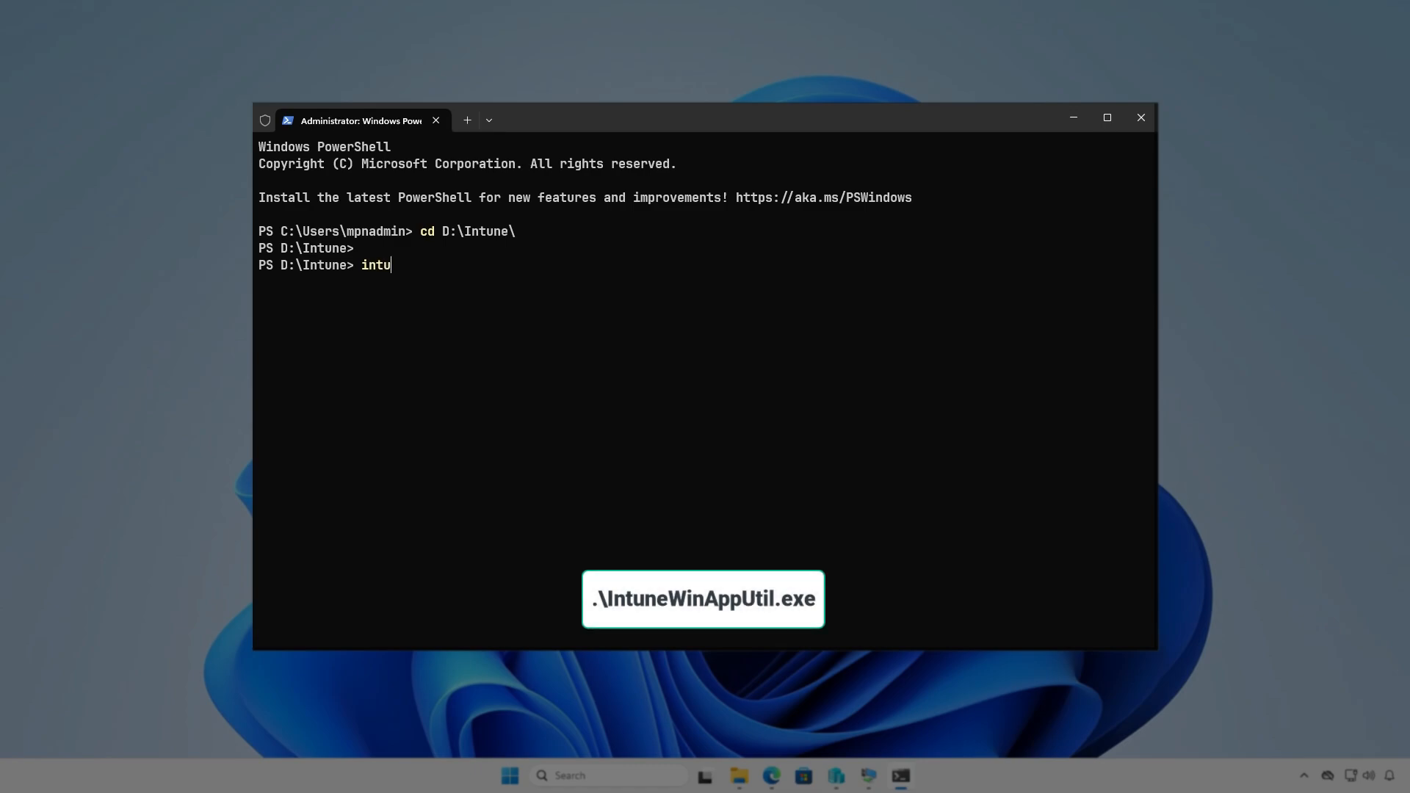
{"action": "key", "text": "Tab"}
{"action": "key", "text": "Return"}
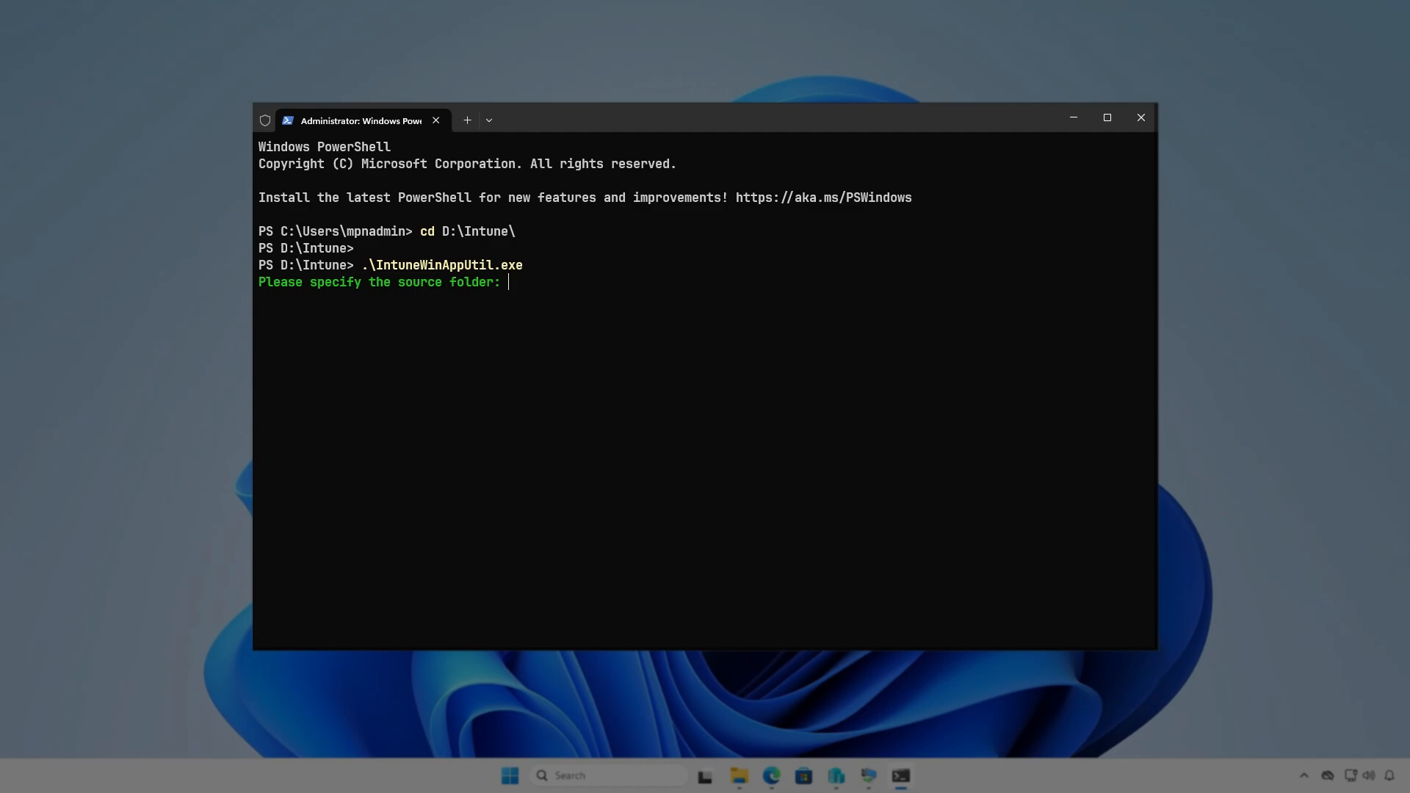
{"action": "type", "text": "D:\\Intun"}
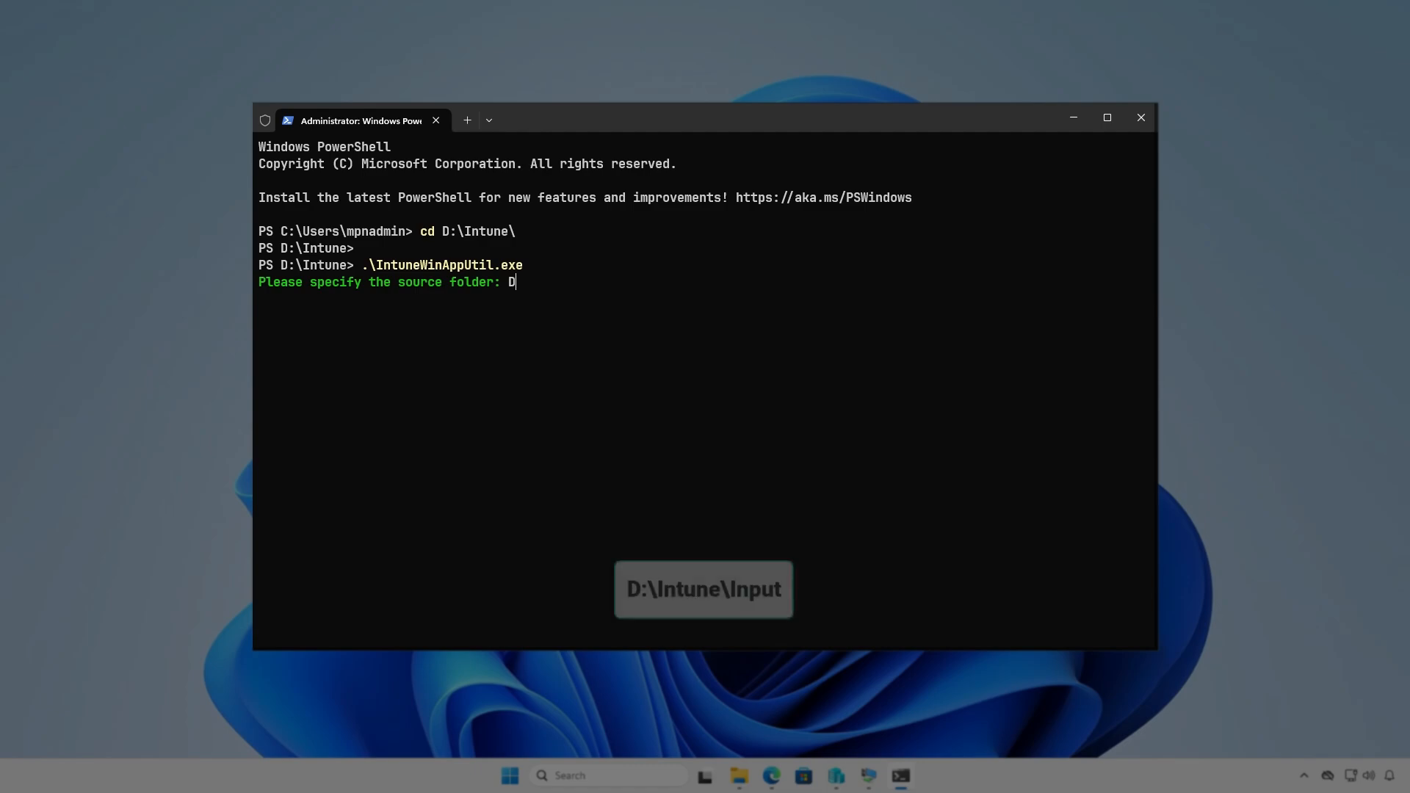
{"action": "type", "text": "e\\Input"}
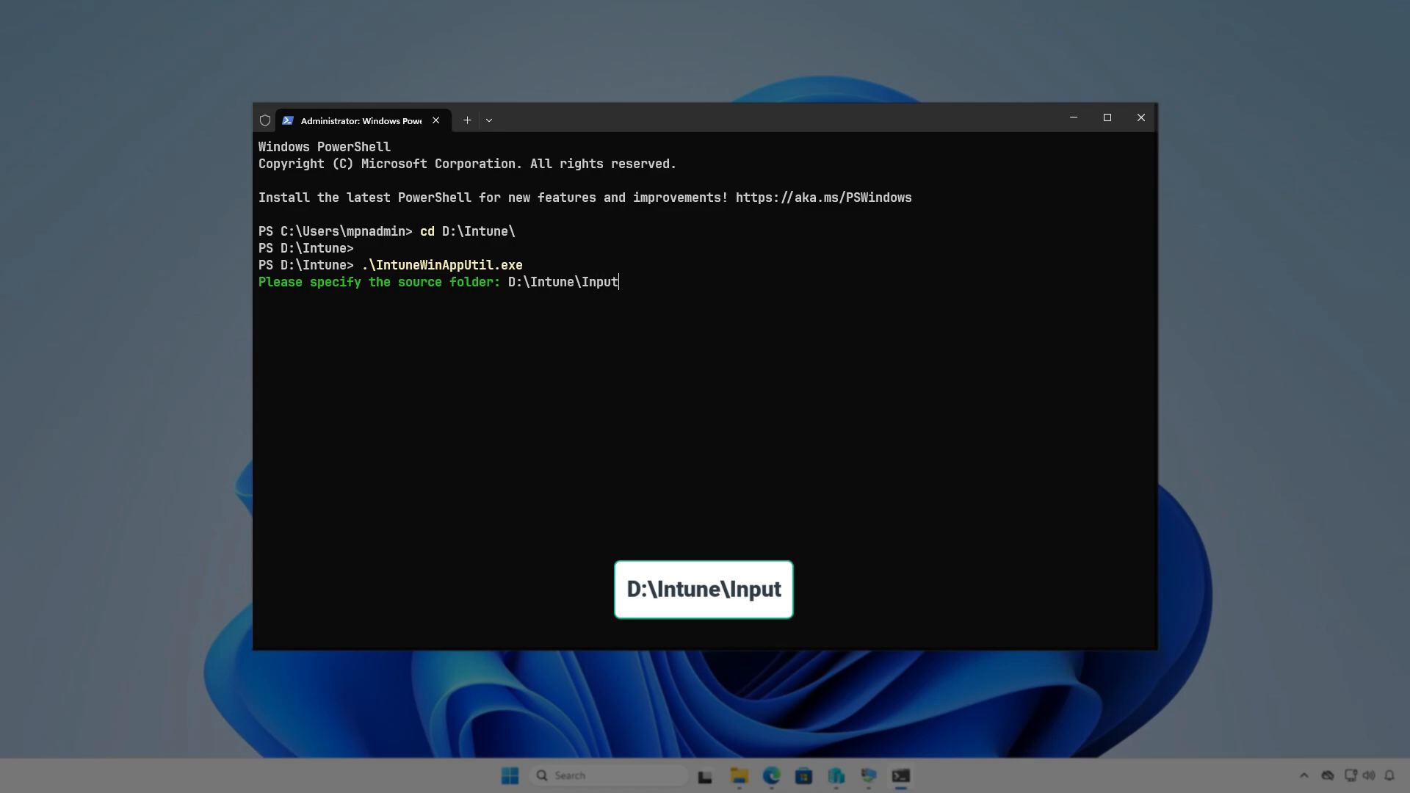
{"action": "key", "text": "Return"}
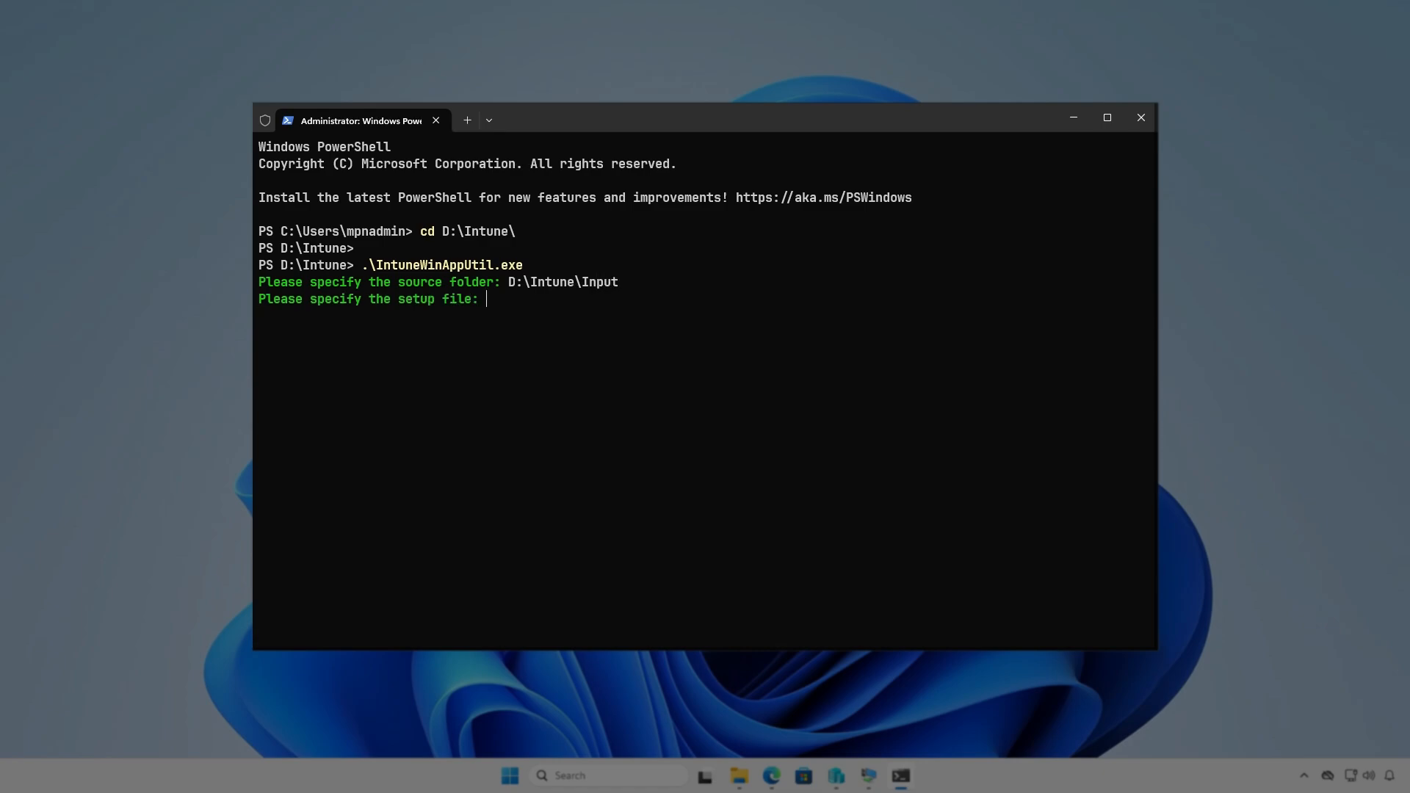
Step: Specify D:\Intune\Input\setup.exe as the setup file for the package
{"action": "type", "text": "D:\\In"}
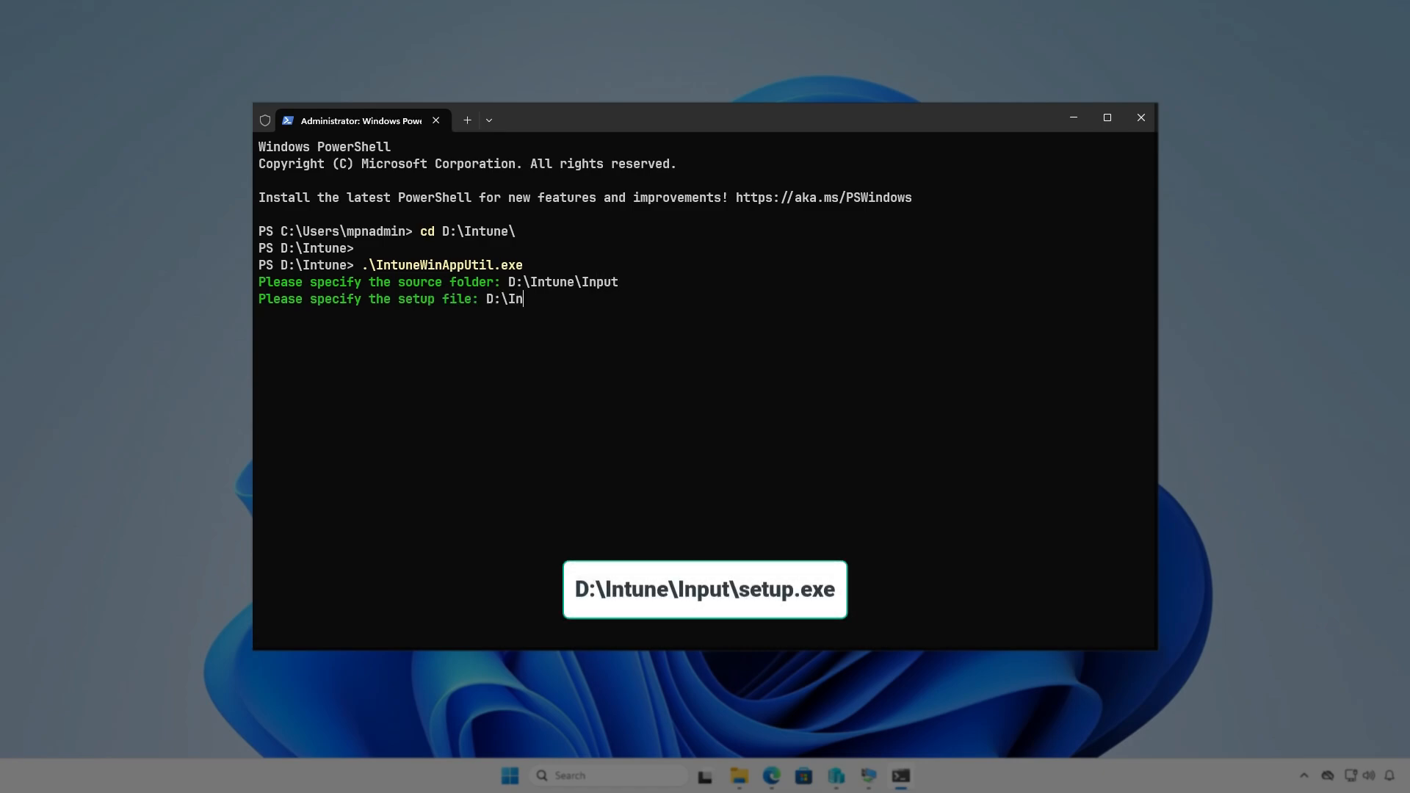
{"action": "type", "text": "tune\\In"}
{"action": "type", "text": "put\\setup.exe"}
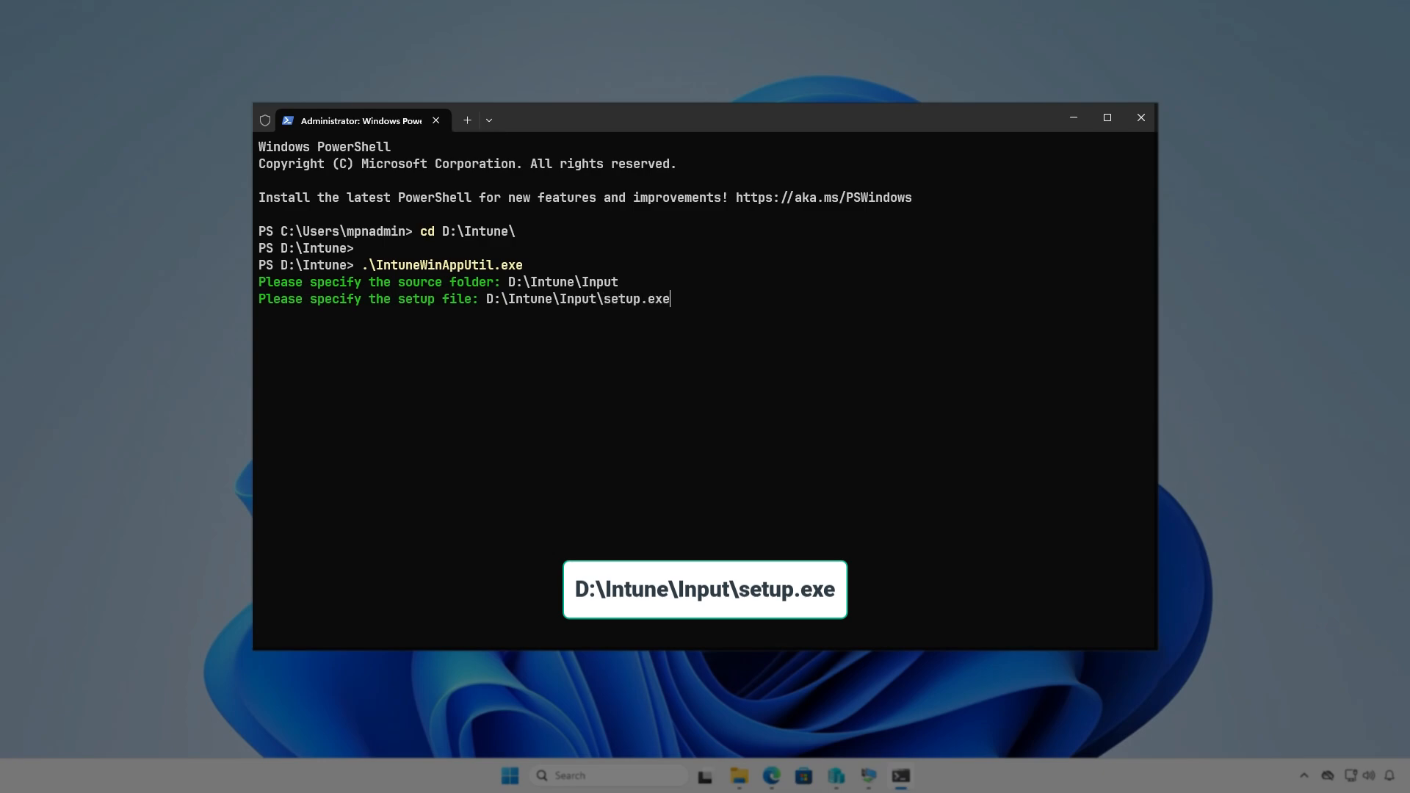
{"action": "key", "text": "Return"}
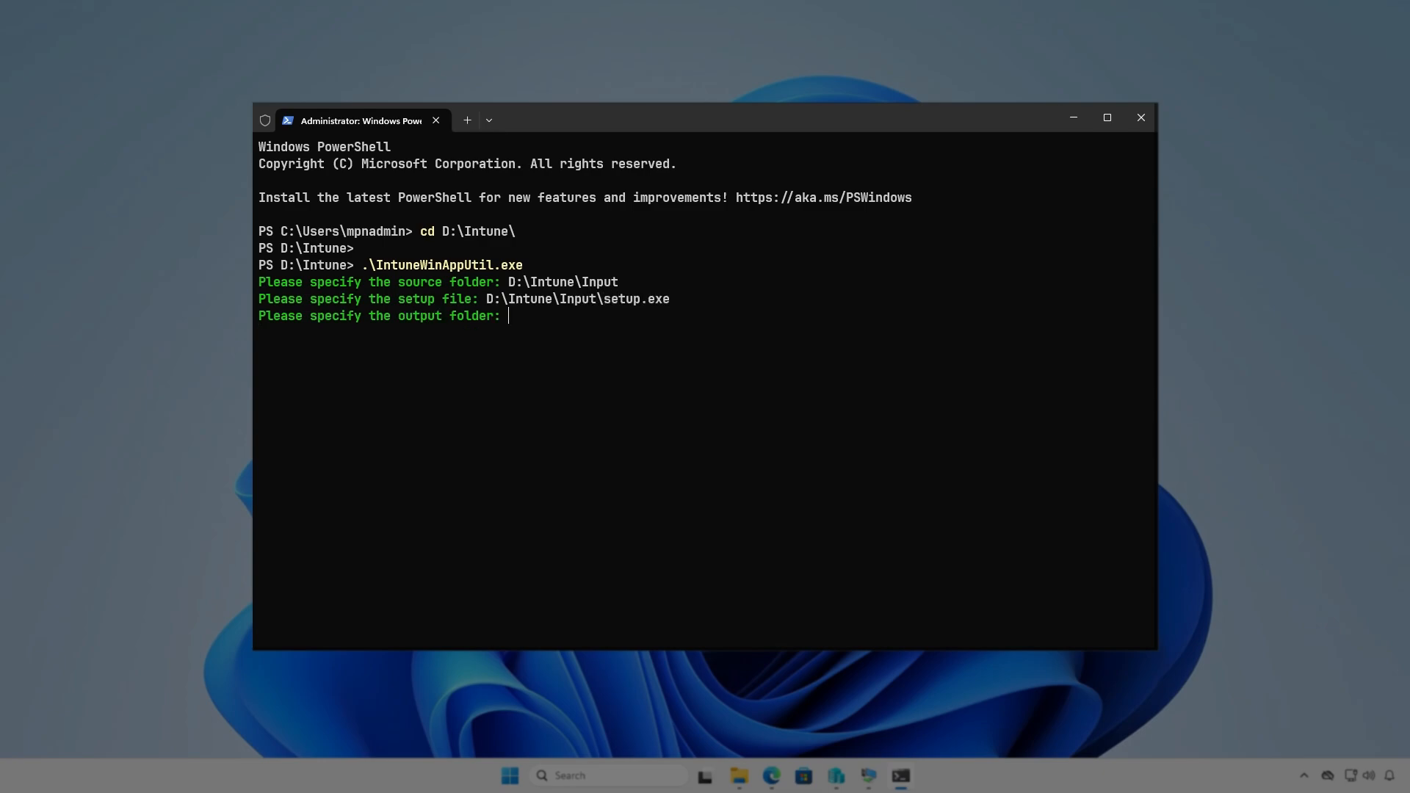
Step: Specify D:\Intune\Output as the output folder and decline a catalog folder to generate the package
{"action": "type", "text": "D:\\"}
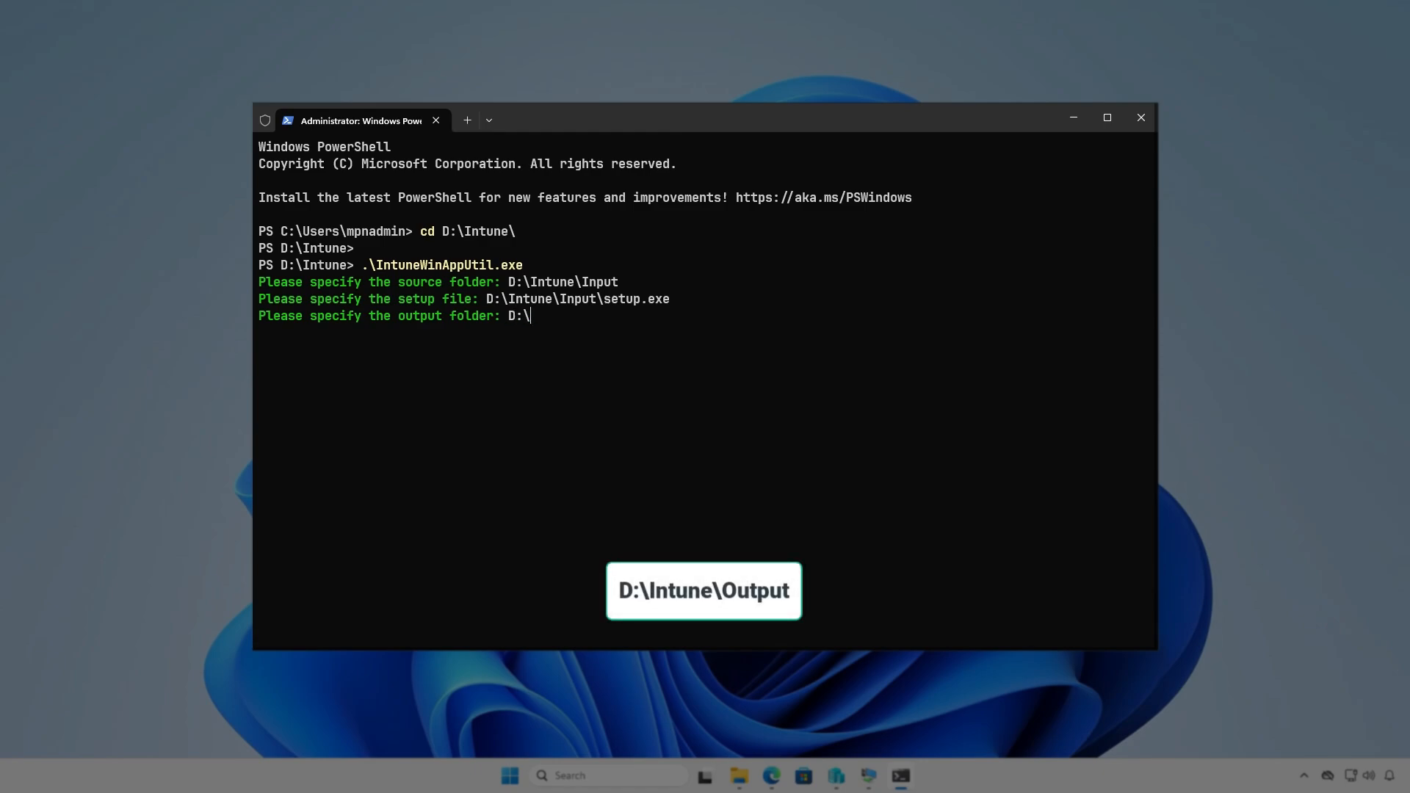
{"action": "type", "text": "Intune\\Output"}
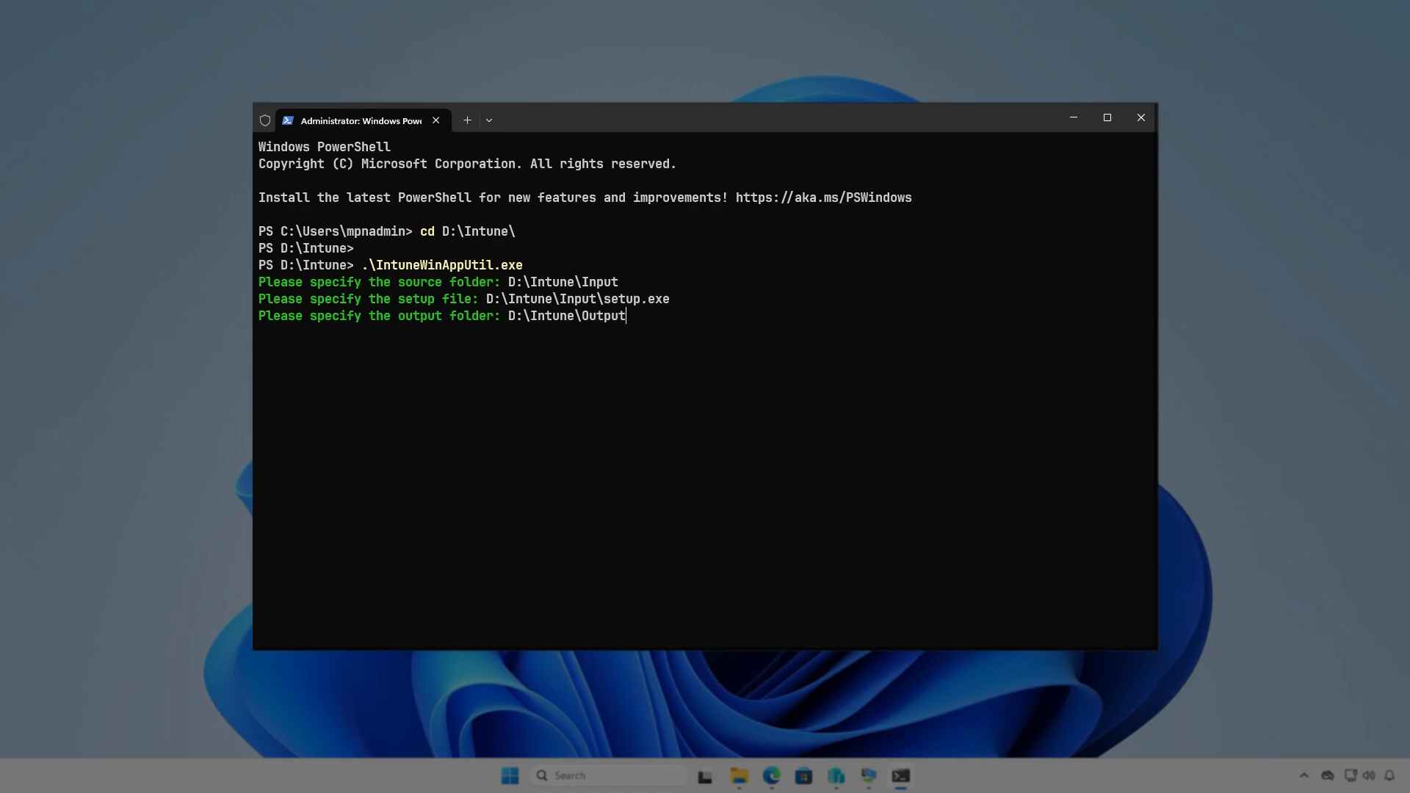
{"action": "key", "text": "Return"}
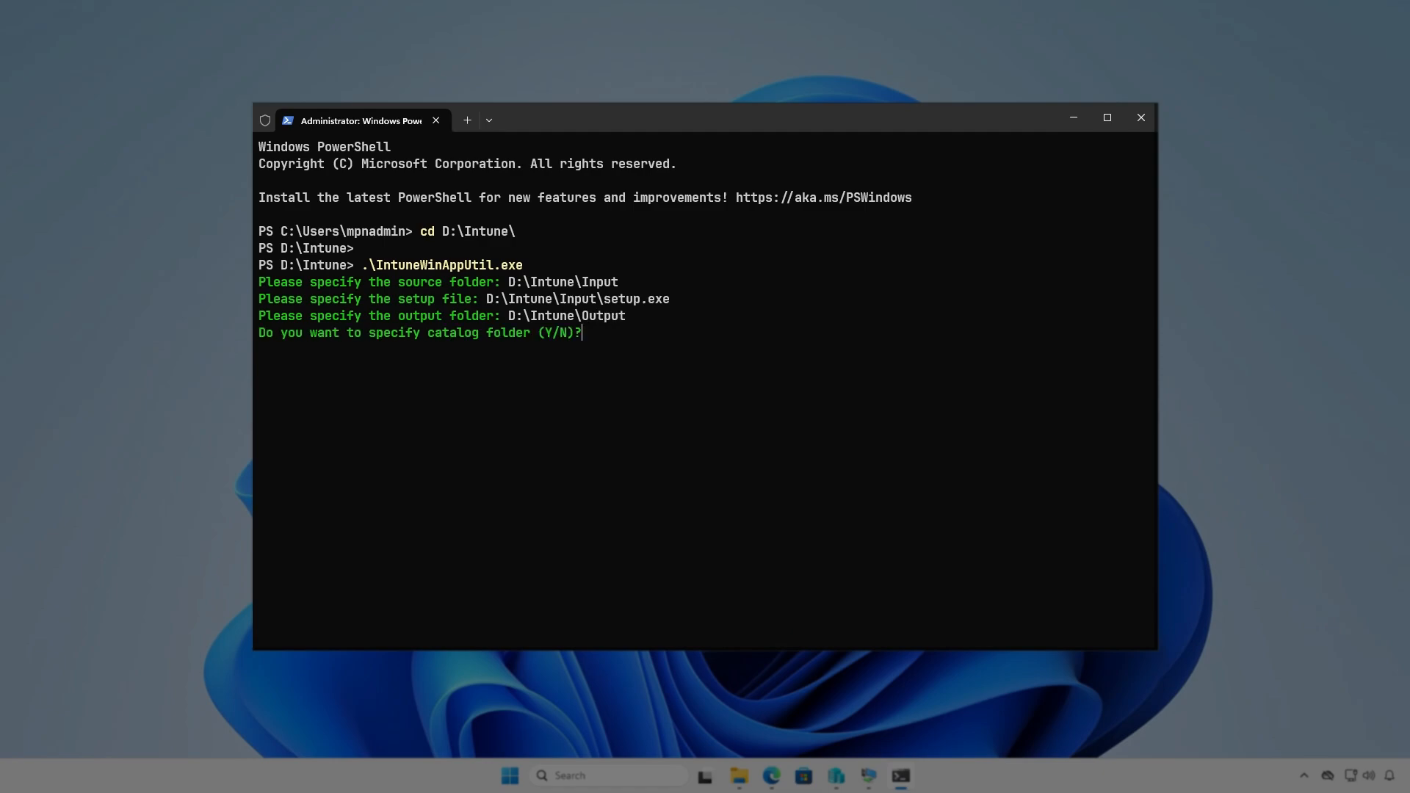
{"action": "key", "text": "n"}
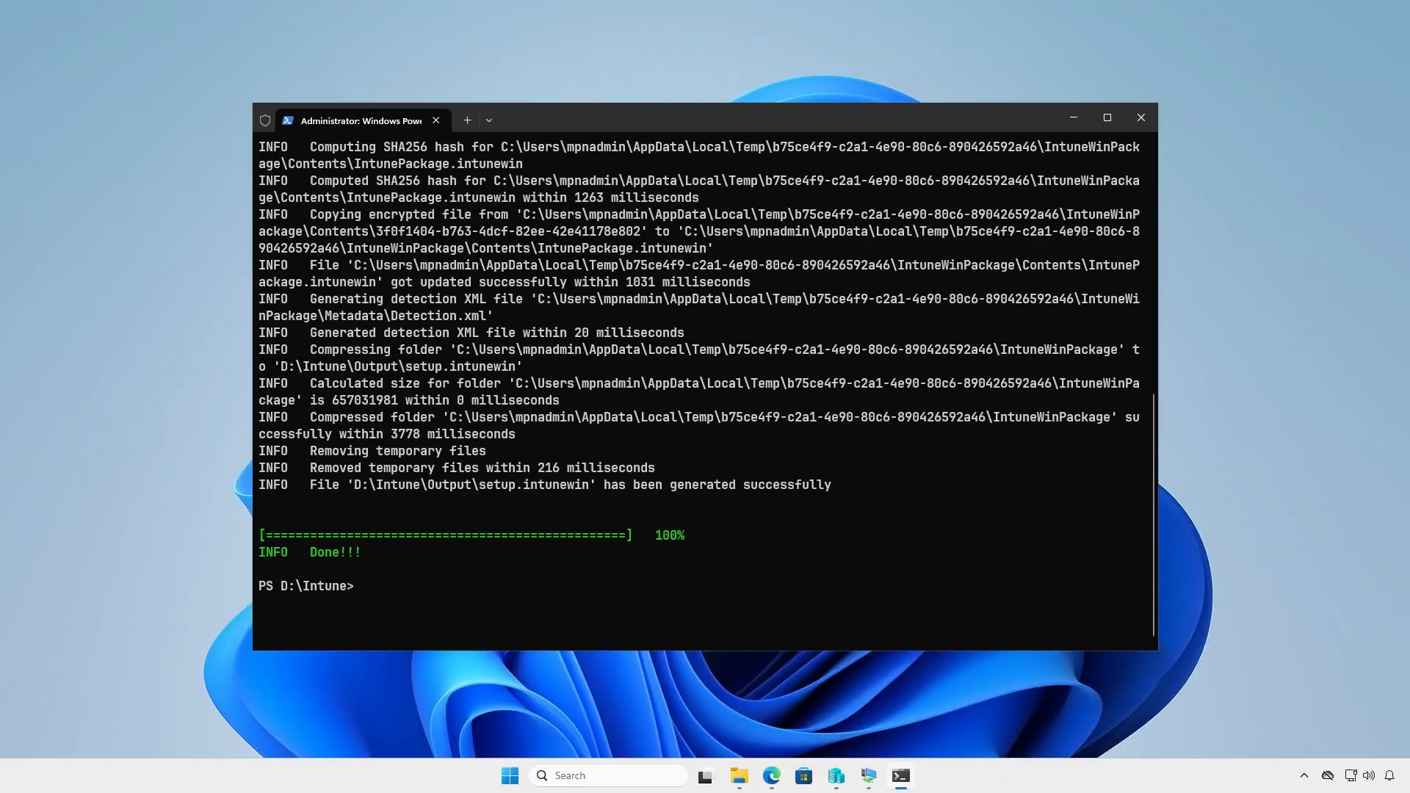
Step: Minimize the terminal and check the Output folder in File Explorer for the generated package, then minimize that window
{"action": "left_click", "coordinate": [1074, 118]}
{"action": "left_click", "coordinate": [723, 774]}
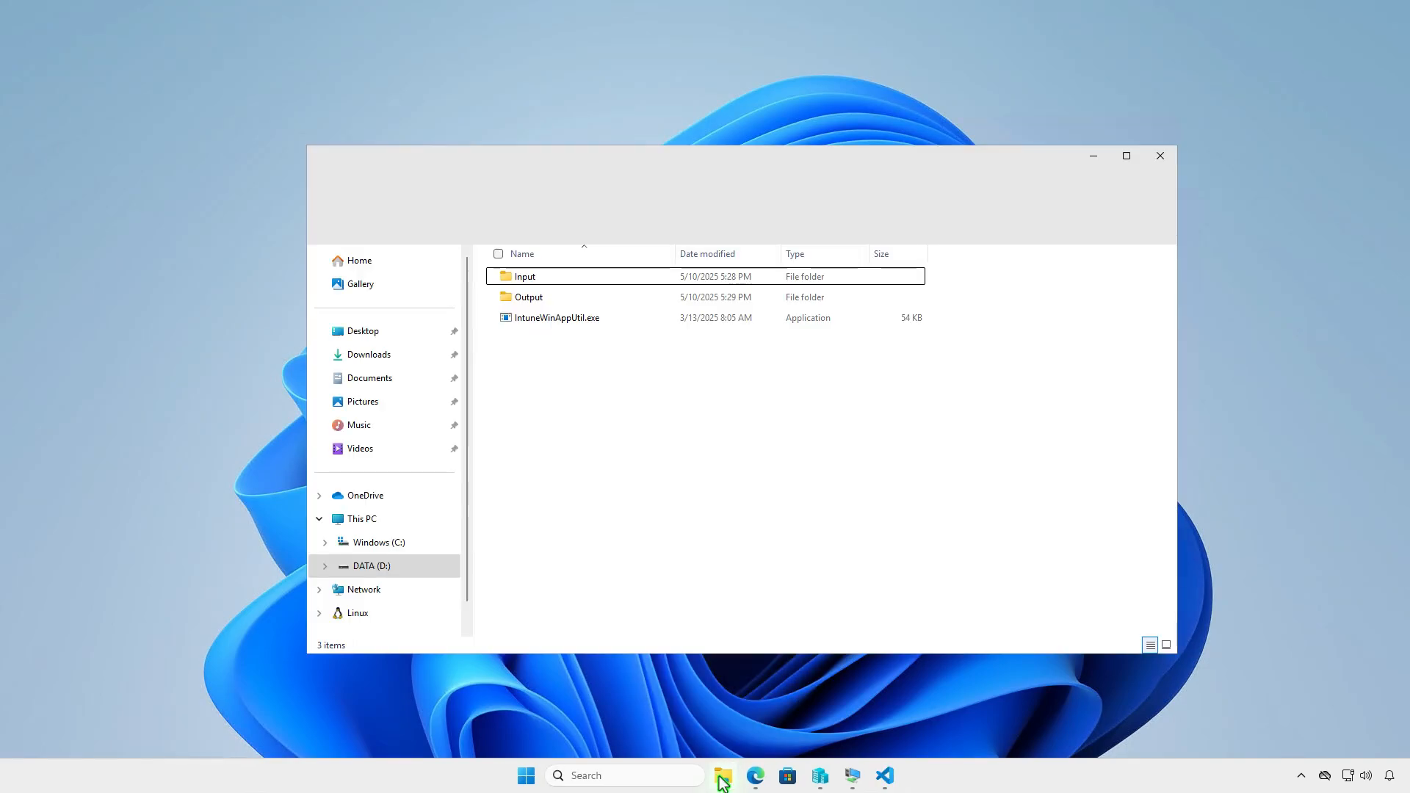
{"action": "double_click", "coordinate": [593, 298]}
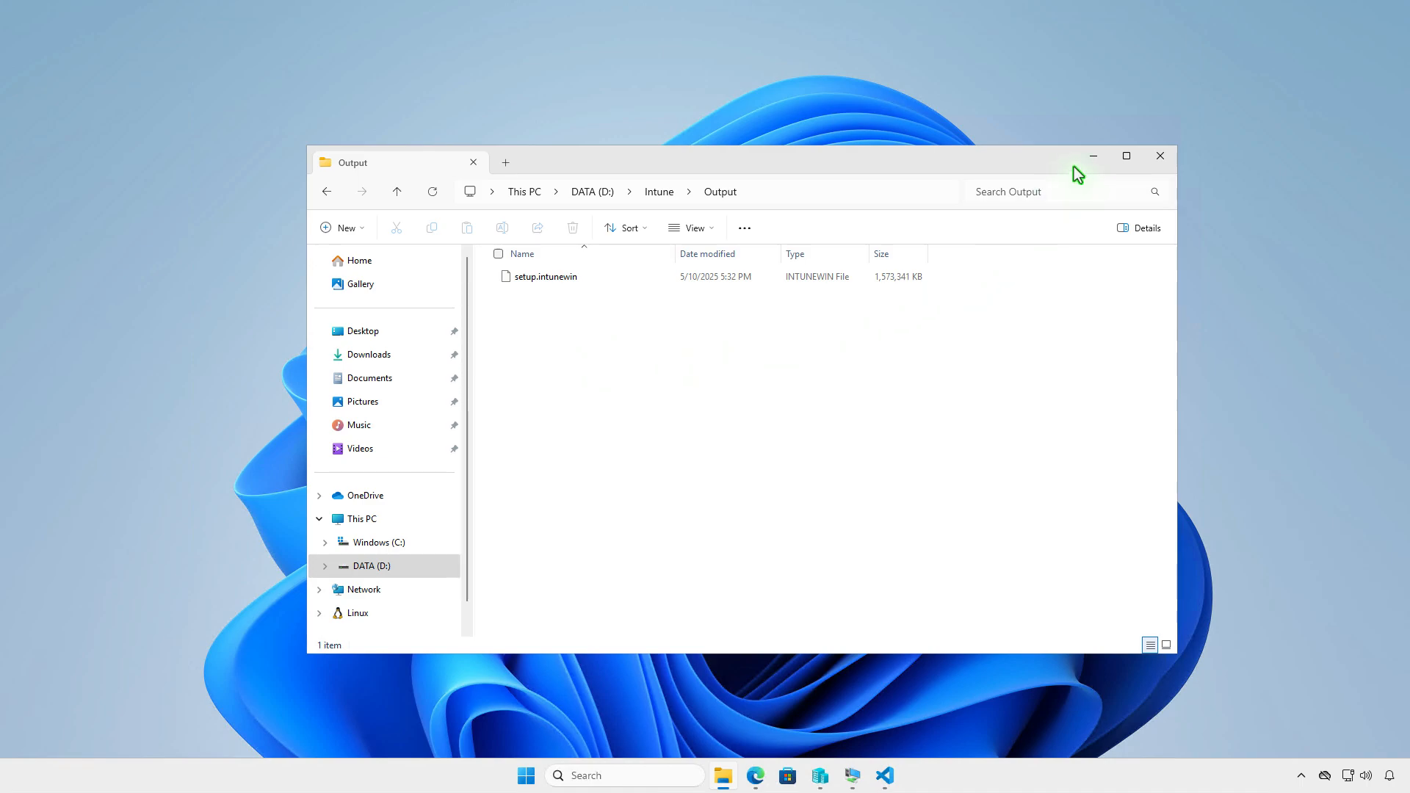
{"action": "left_click", "coordinate": [1093, 156]}
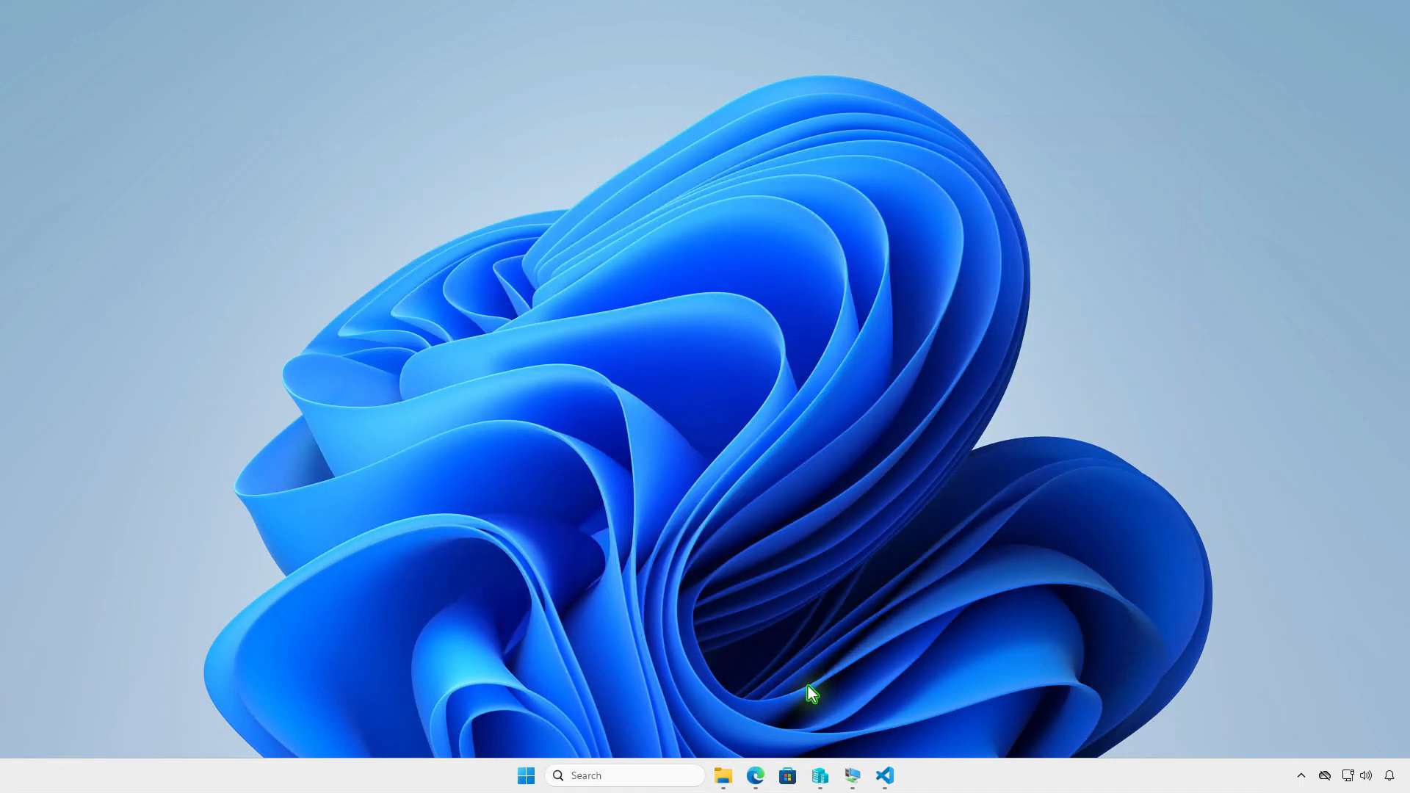
Step: Switch to the Microsoft Intune admin center in Edge and show the Windows apps list
{"action": "left_click", "coordinate": [755, 775]}
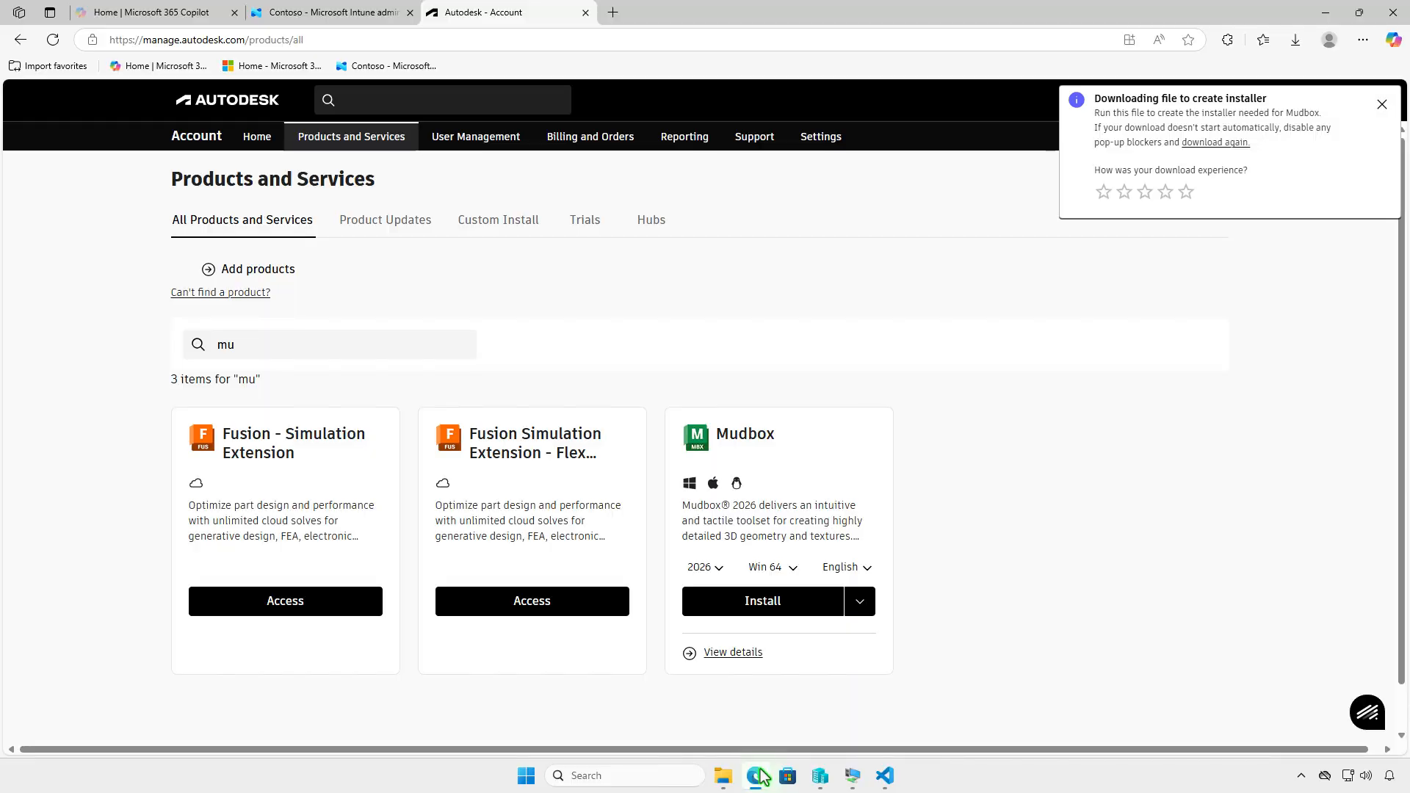
{"action": "left_click", "coordinate": [367, 19]}
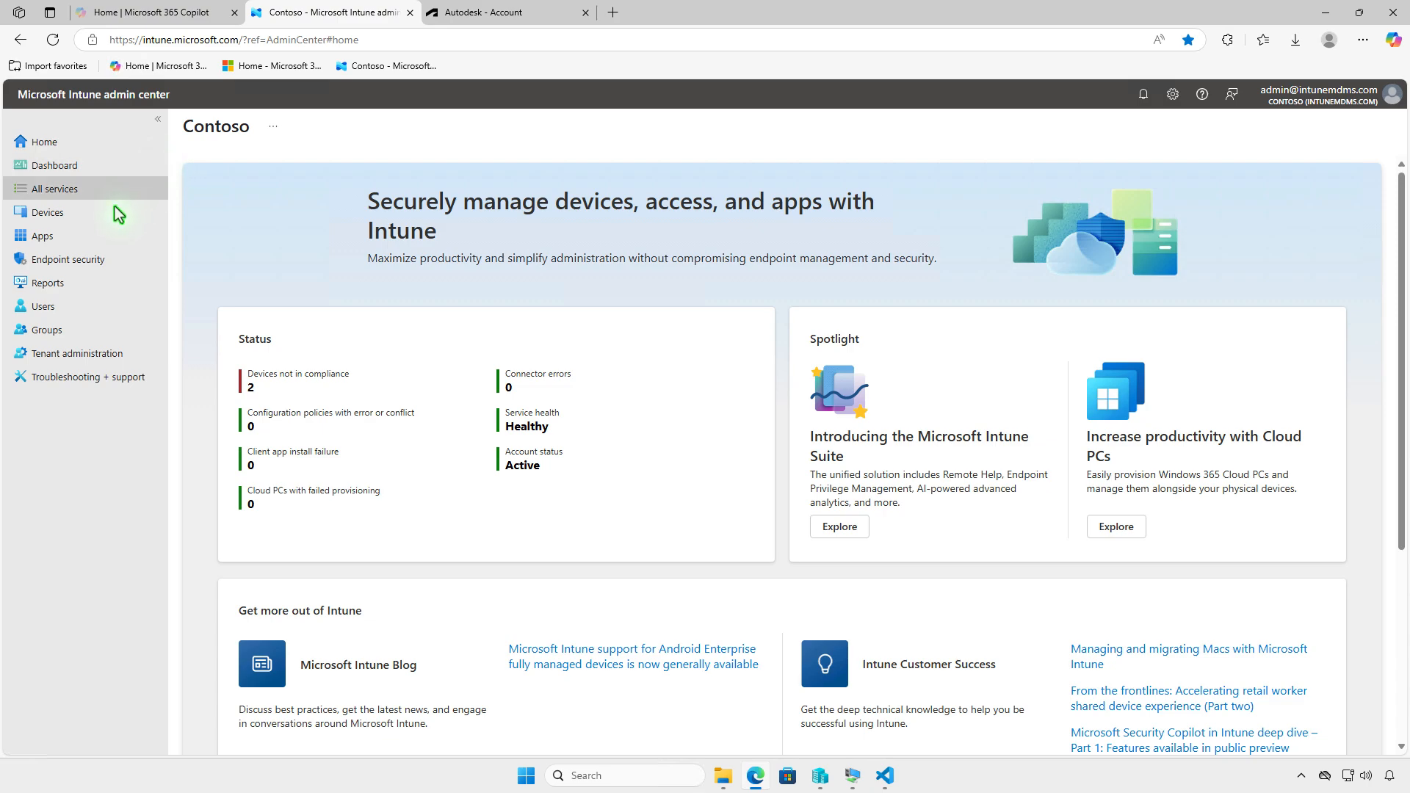
{"action": "left_click", "coordinate": [100, 235]}
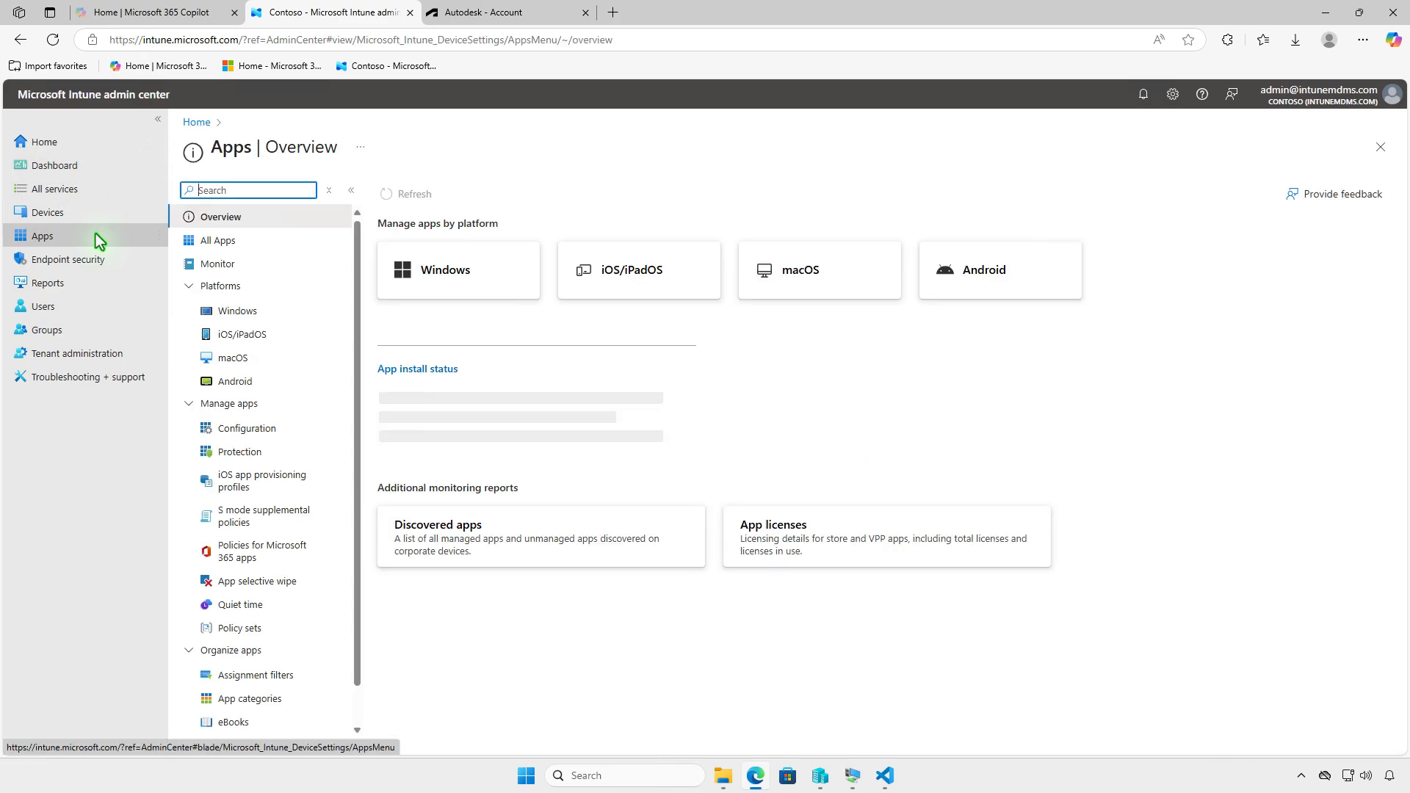
{"action": "left_click", "coordinate": [288, 310]}
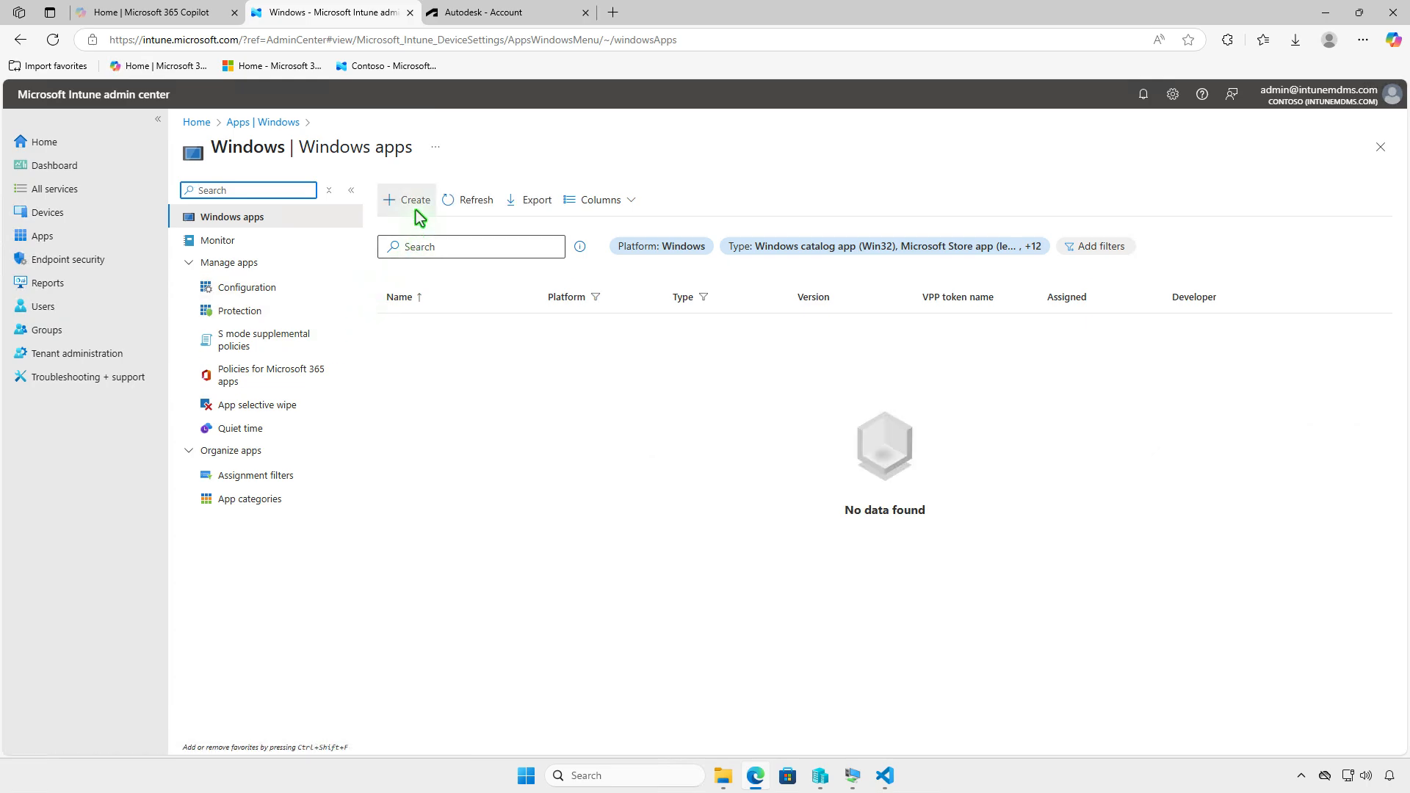
Step: Start creating an app of type Windows app (Win32)
{"action": "left_click", "coordinate": [415, 206]}
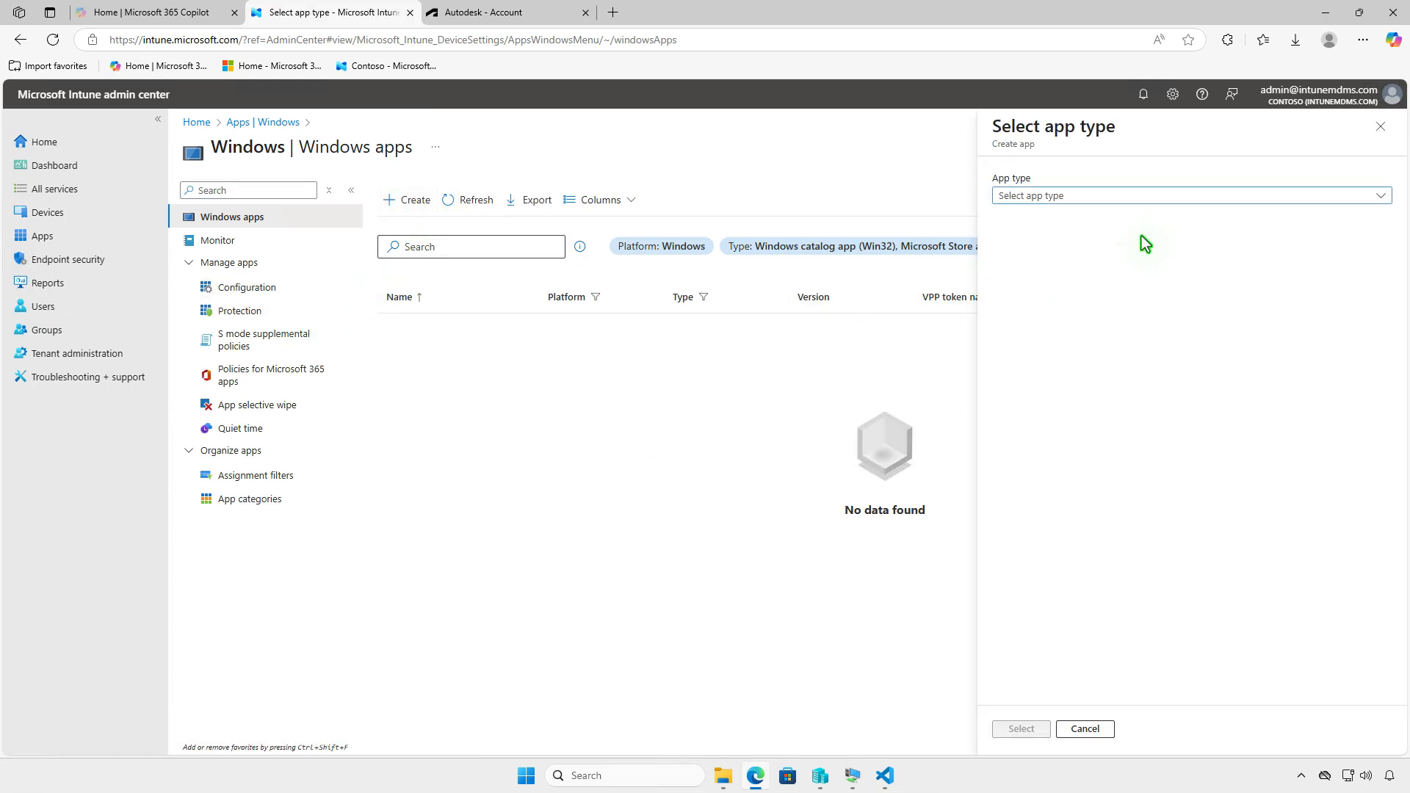
{"action": "left_click", "coordinate": [1143, 194]}
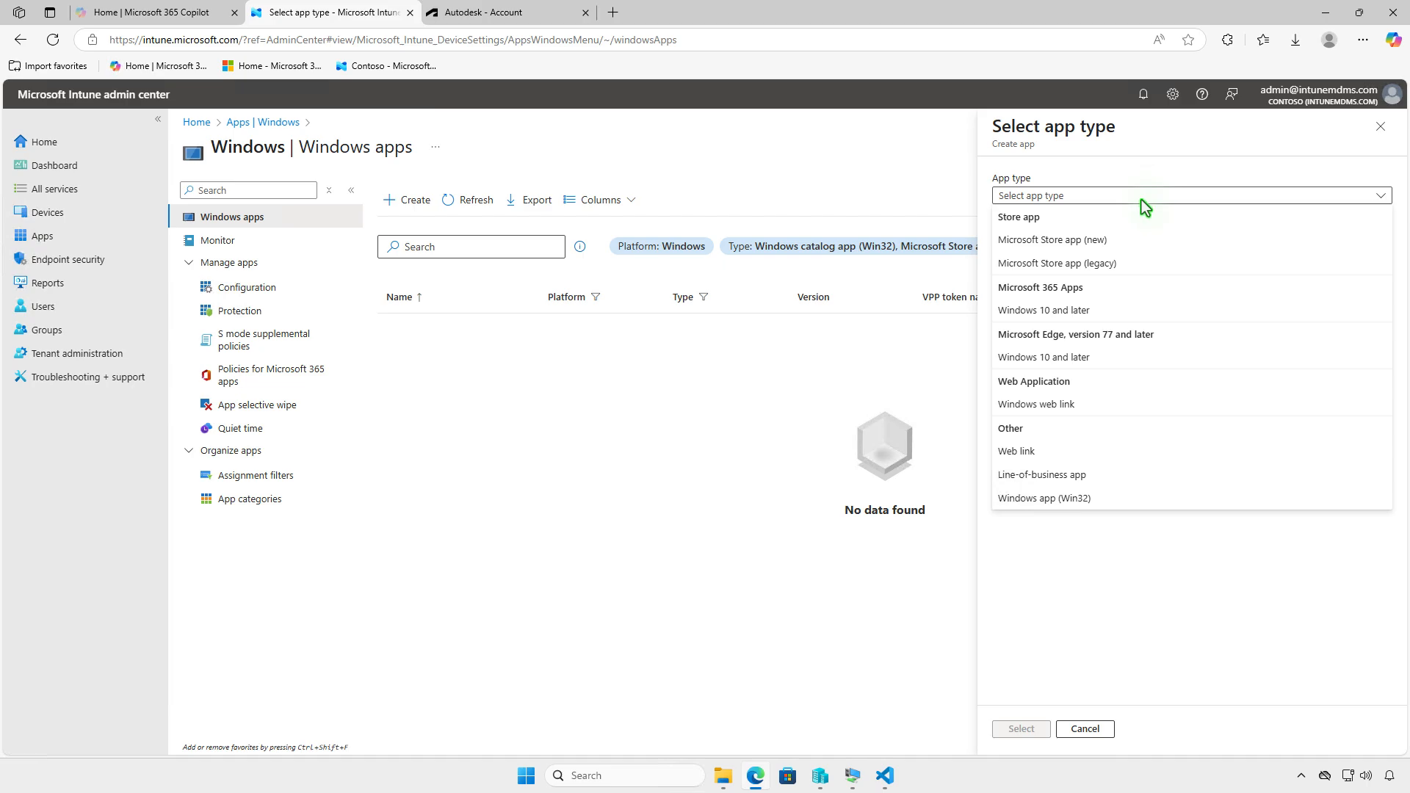
{"action": "left_click", "coordinate": [1111, 498]}
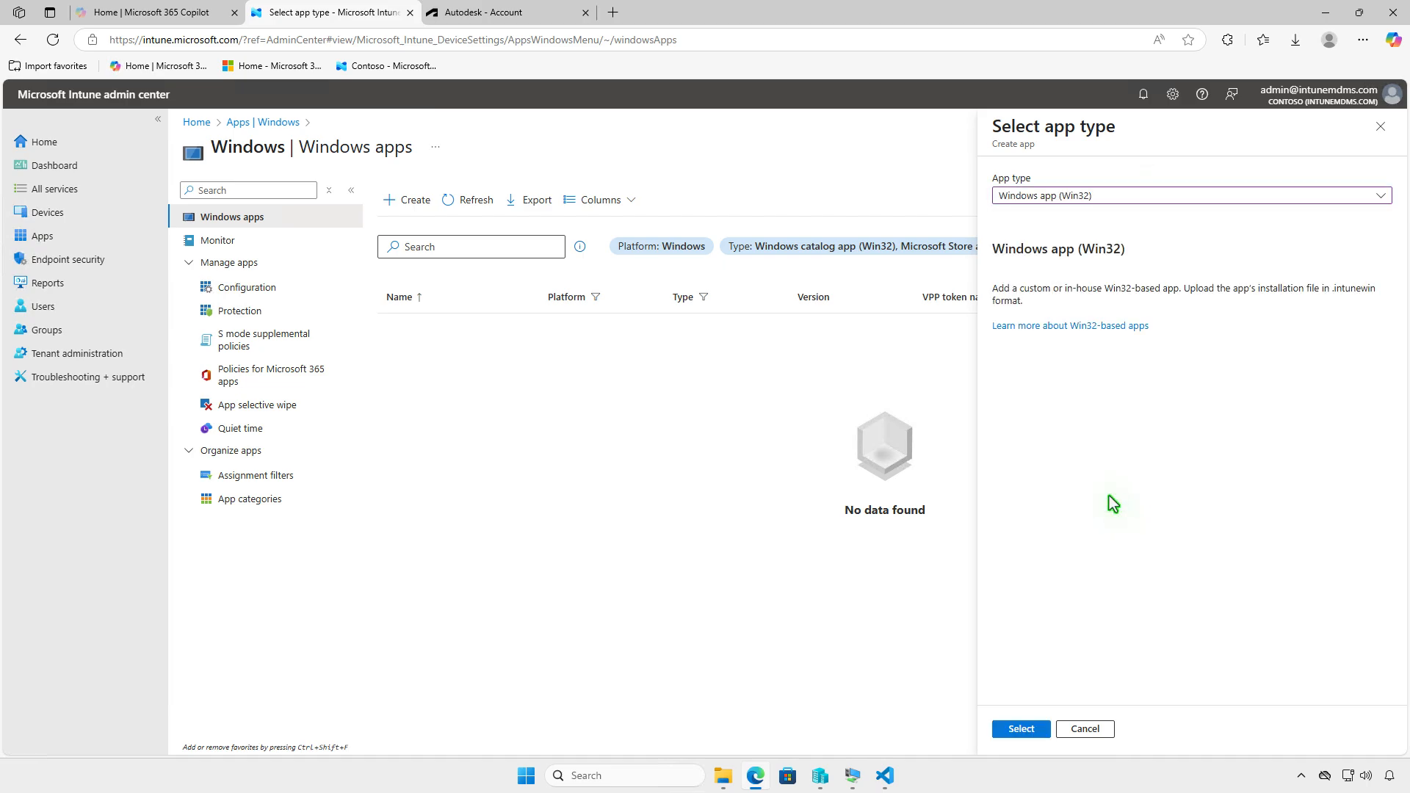
{"action": "left_click", "coordinate": [1026, 728]}
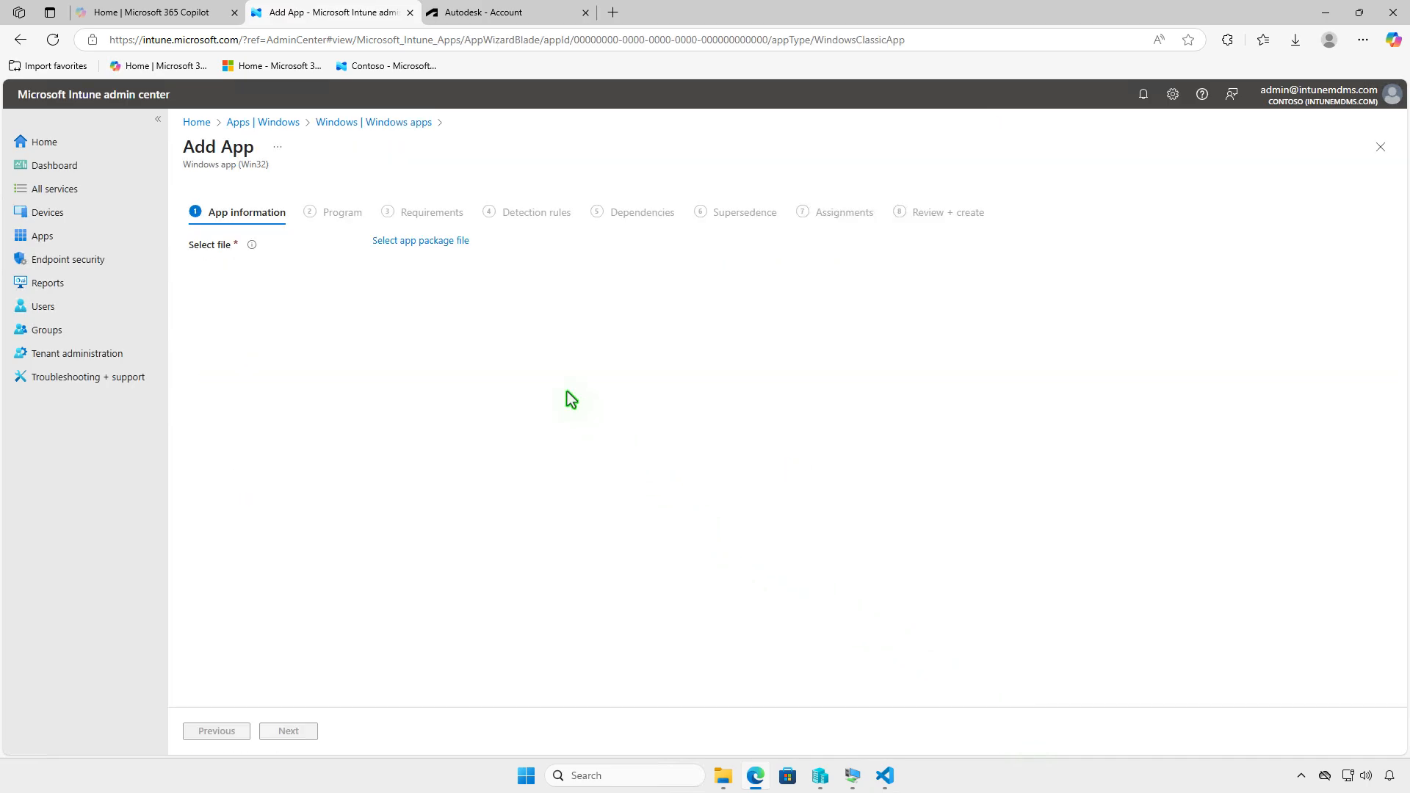
Step: Select D:\Intune\Output\setup.intunewin as the app package file and confirm it
{"action": "left_click", "coordinate": [451, 244]}
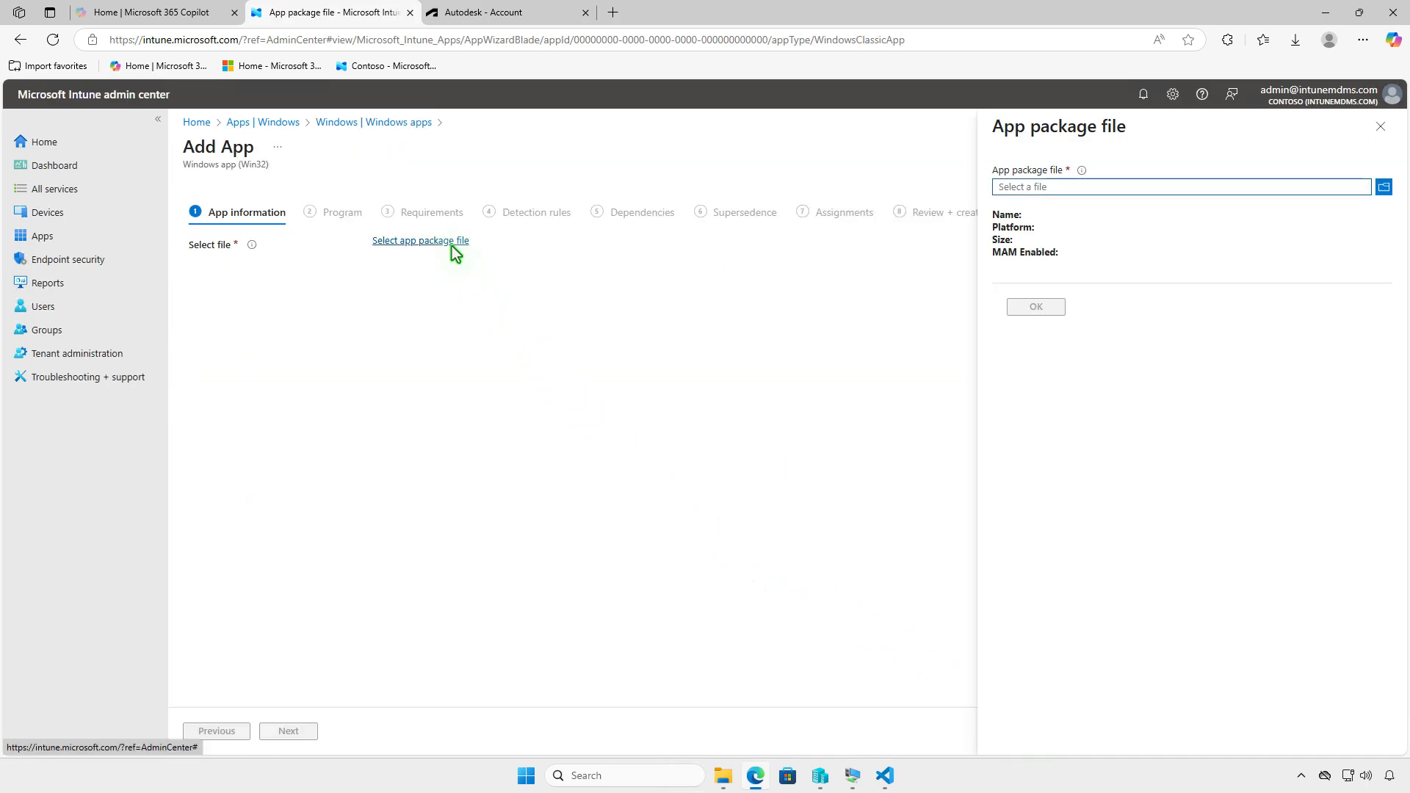
{"action": "left_click", "coordinate": [1162, 188]}
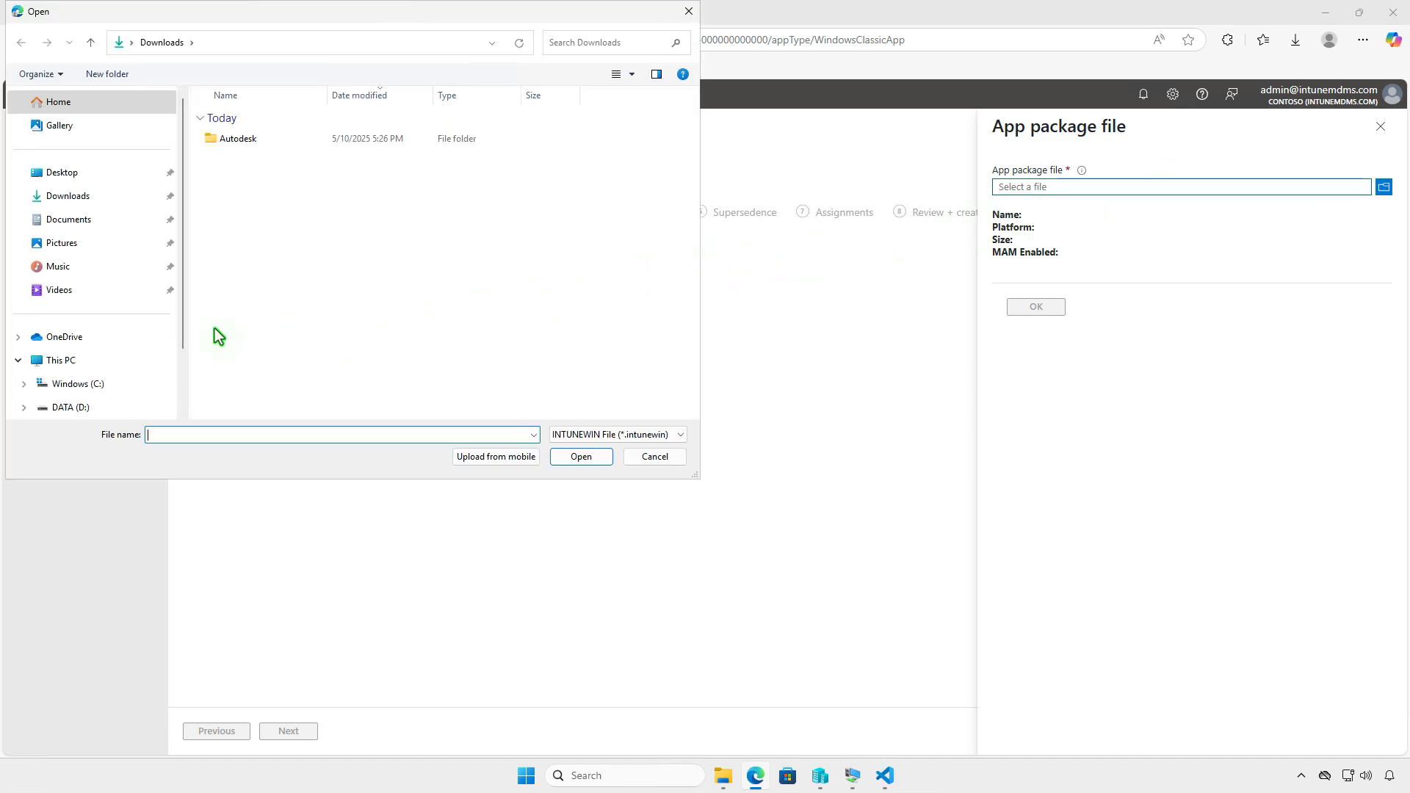
{"action": "left_click", "coordinate": [138, 359]}
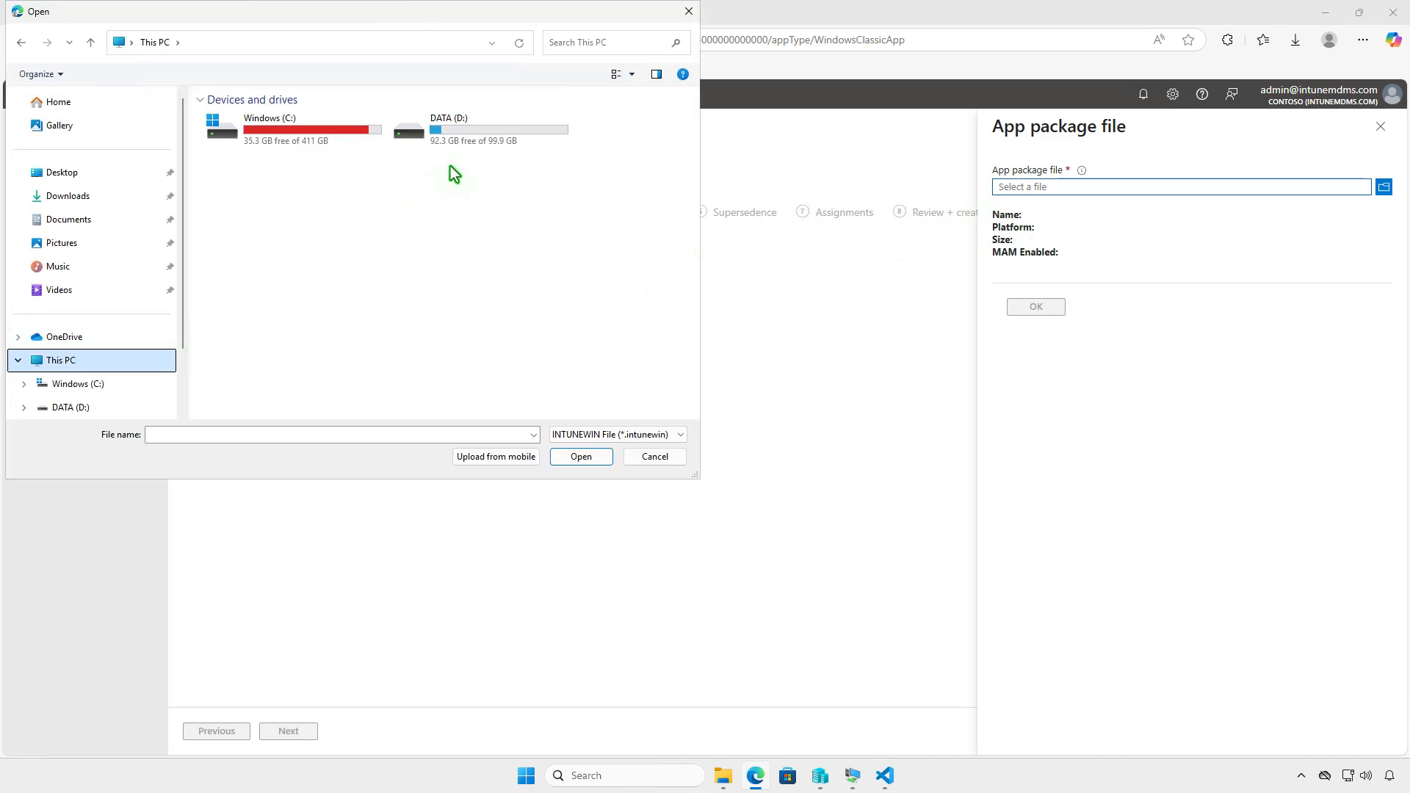
{"action": "double_click", "coordinate": [473, 141]}
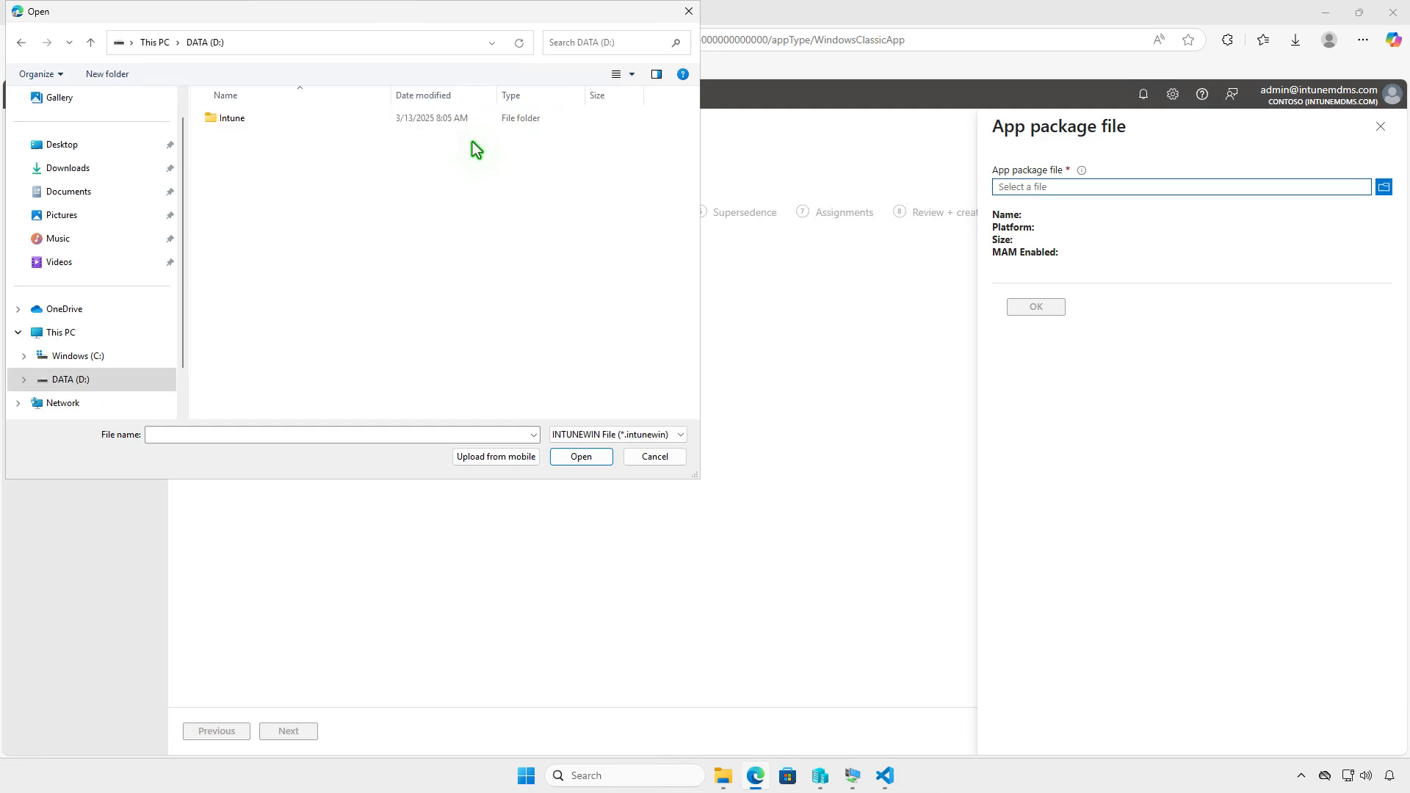
{"action": "double_click", "coordinate": [302, 120]}
{"action": "double_click", "coordinate": [286, 136]}
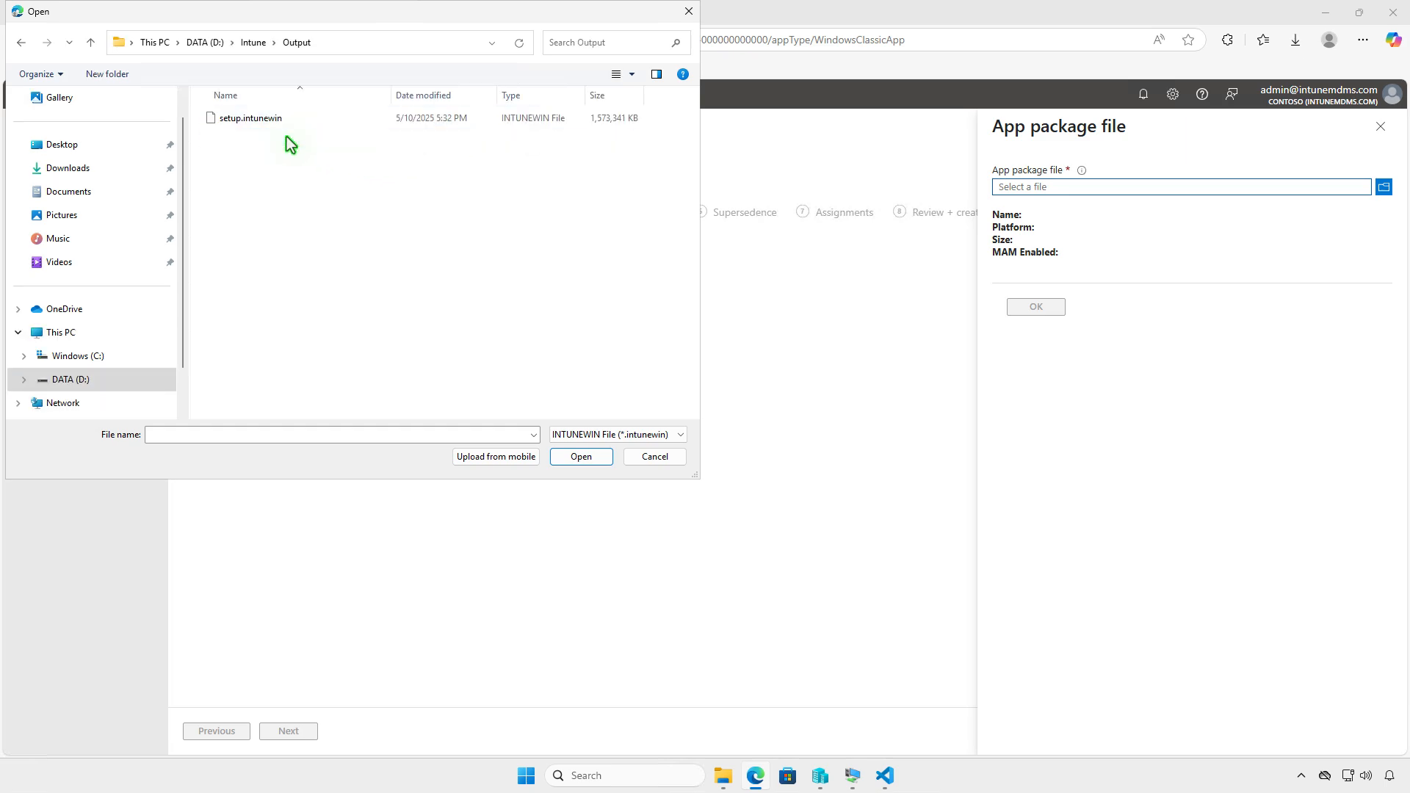
{"action": "left_click", "coordinate": [289, 122]}
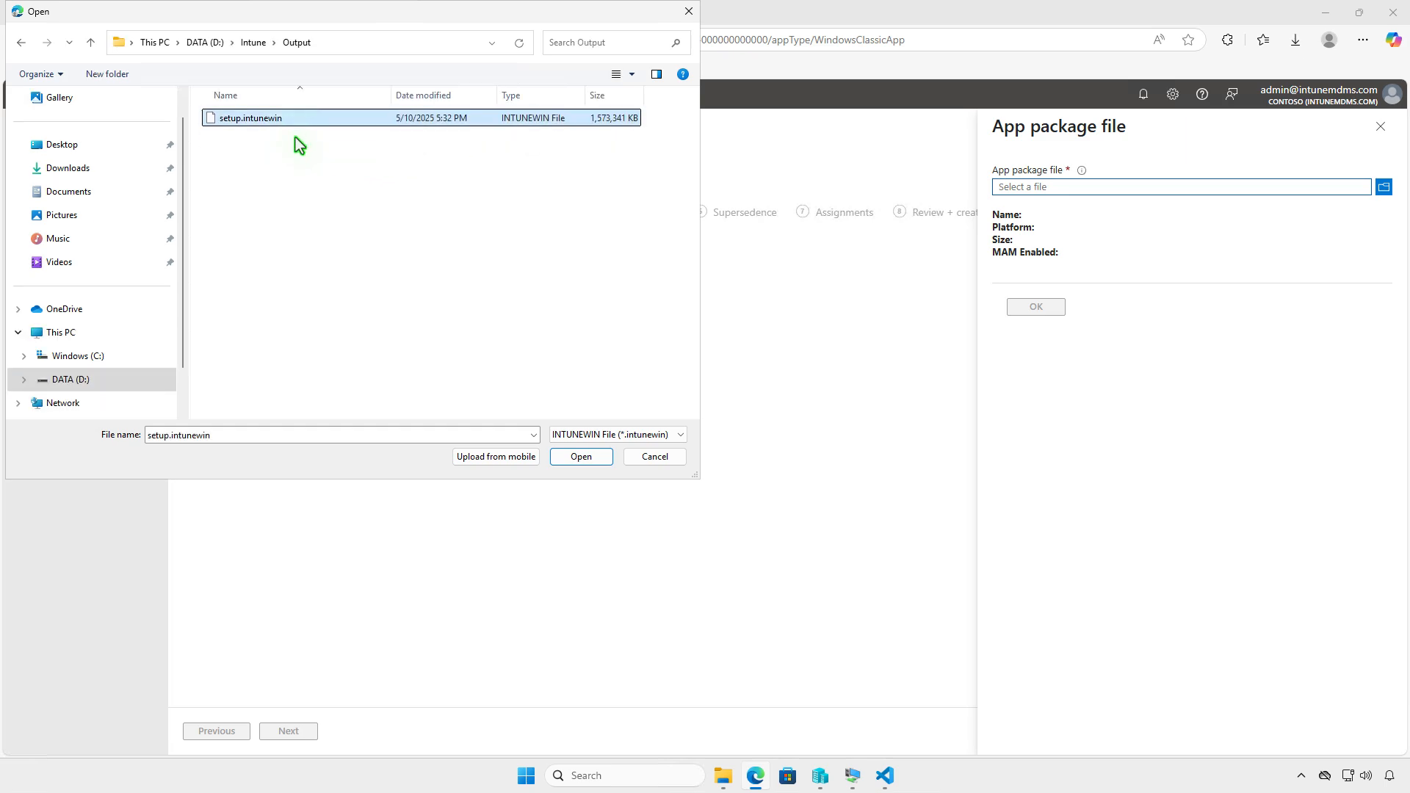
{"action": "left_click", "coordinate": [564, 459]}
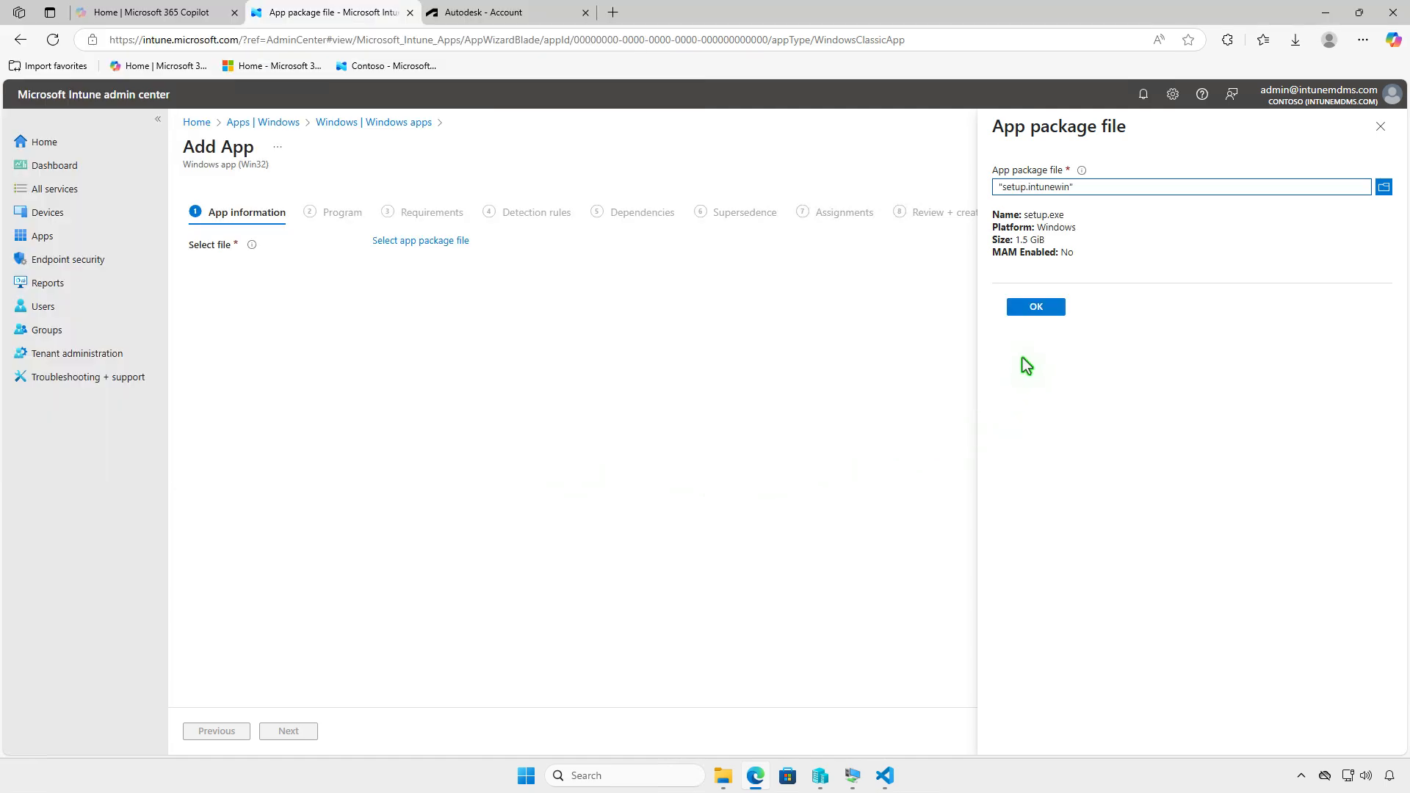
{"action": "left_click", "coordinate": [1036, 306]}
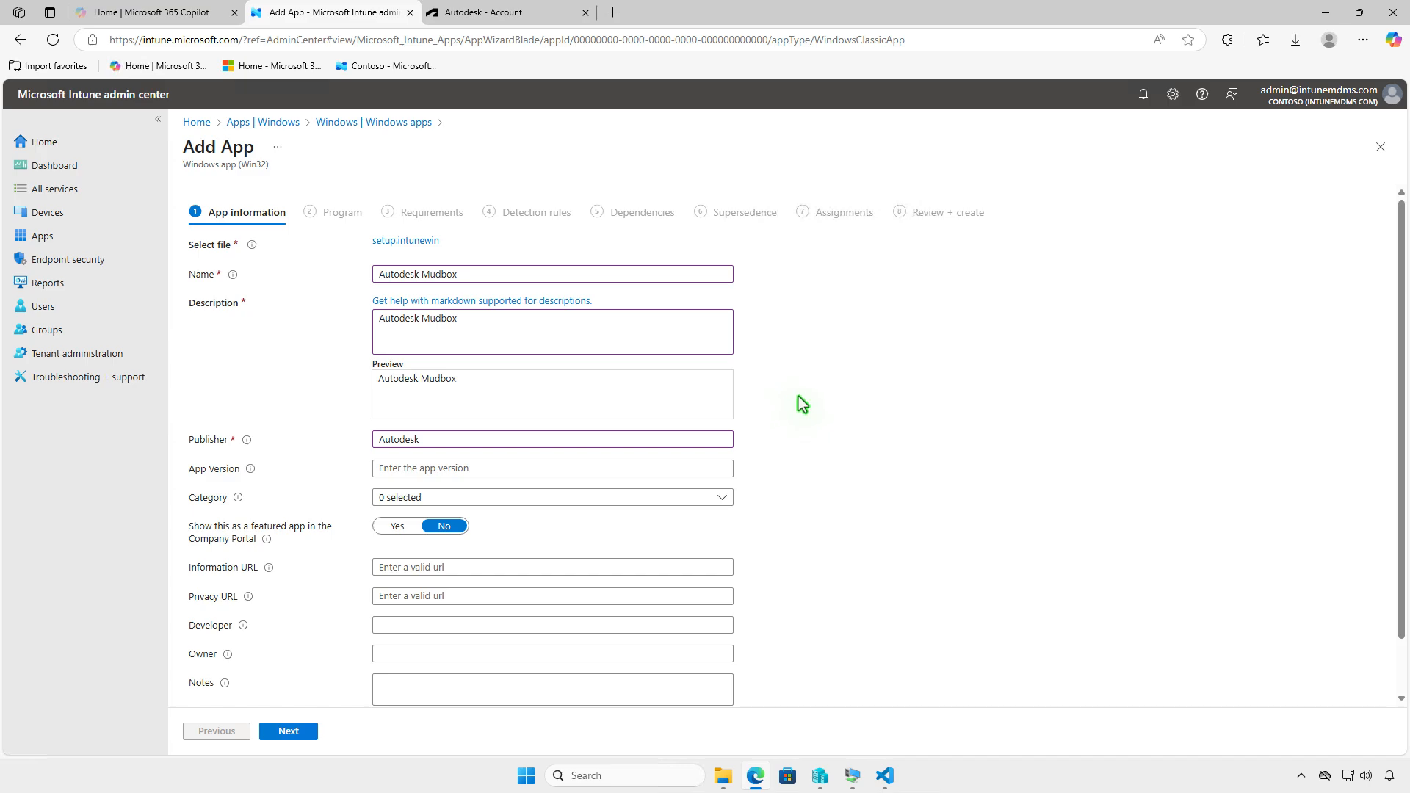
Step: Set images.png from the Downloads folder as the app logo and proceed to the Program settings
{"action": "scroll", "coordinate": [793, 400], "scroll_direction": "down", "scroll_amount": 1}
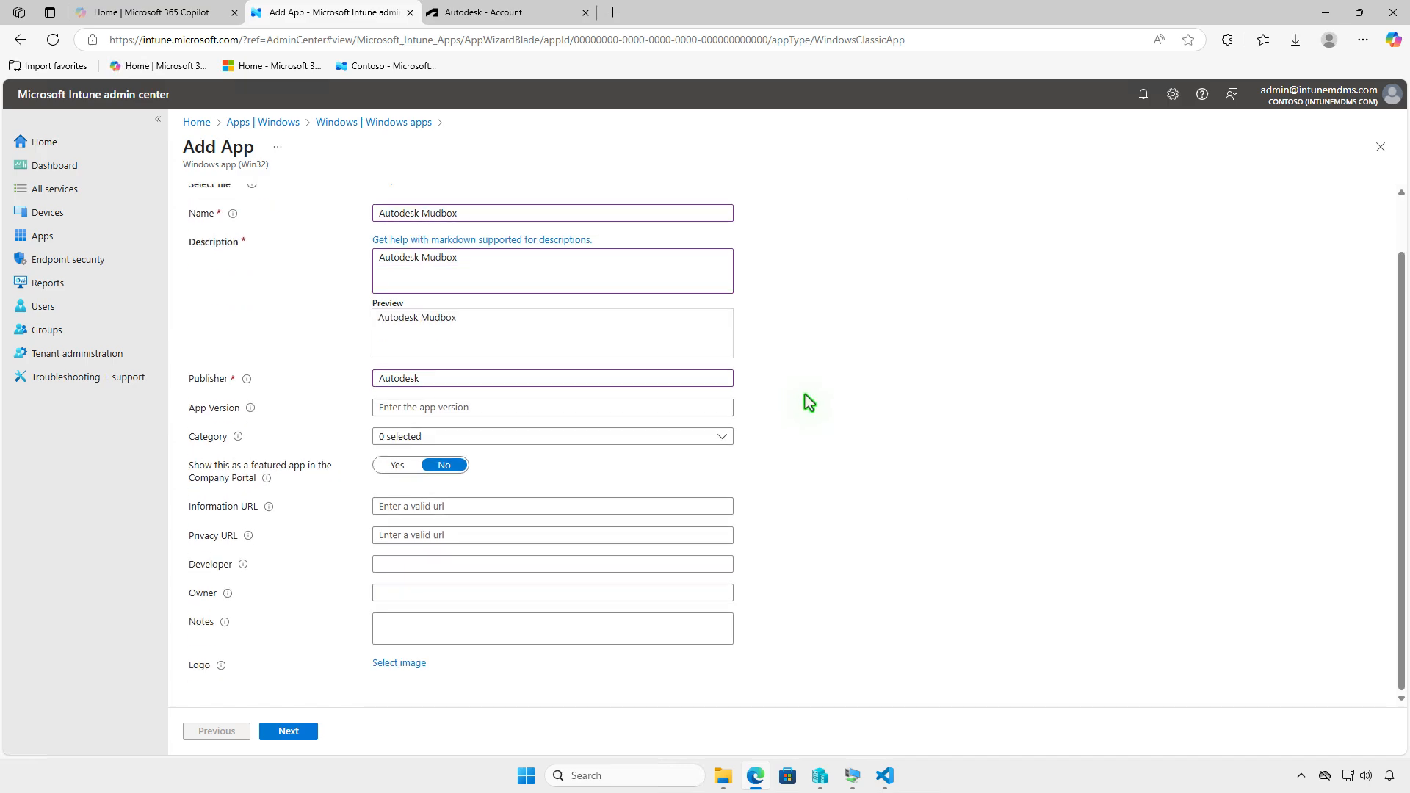
{"action": "left_click", "coordinate": [421, 661]}
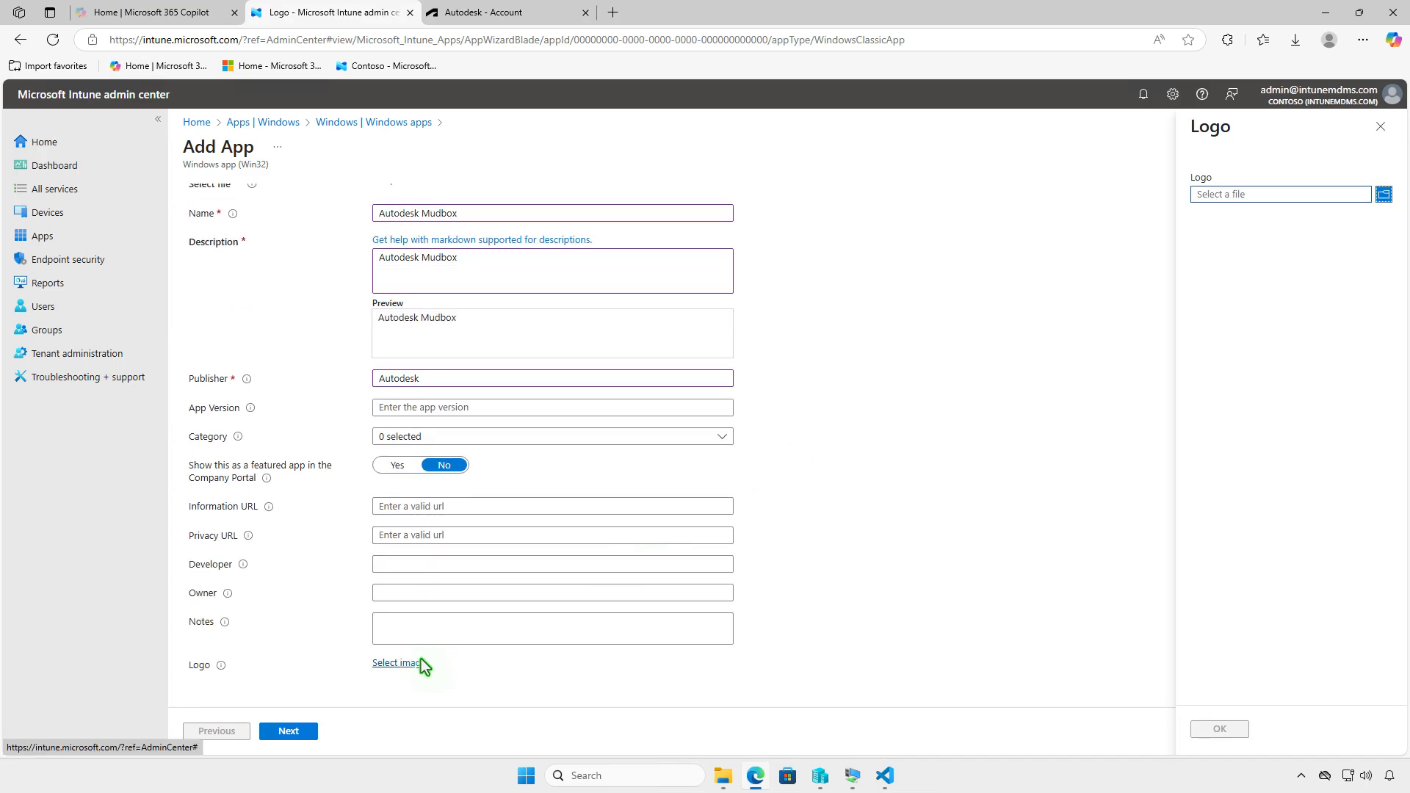
{"action": "left_click", "coordinate": [1273, 193]}
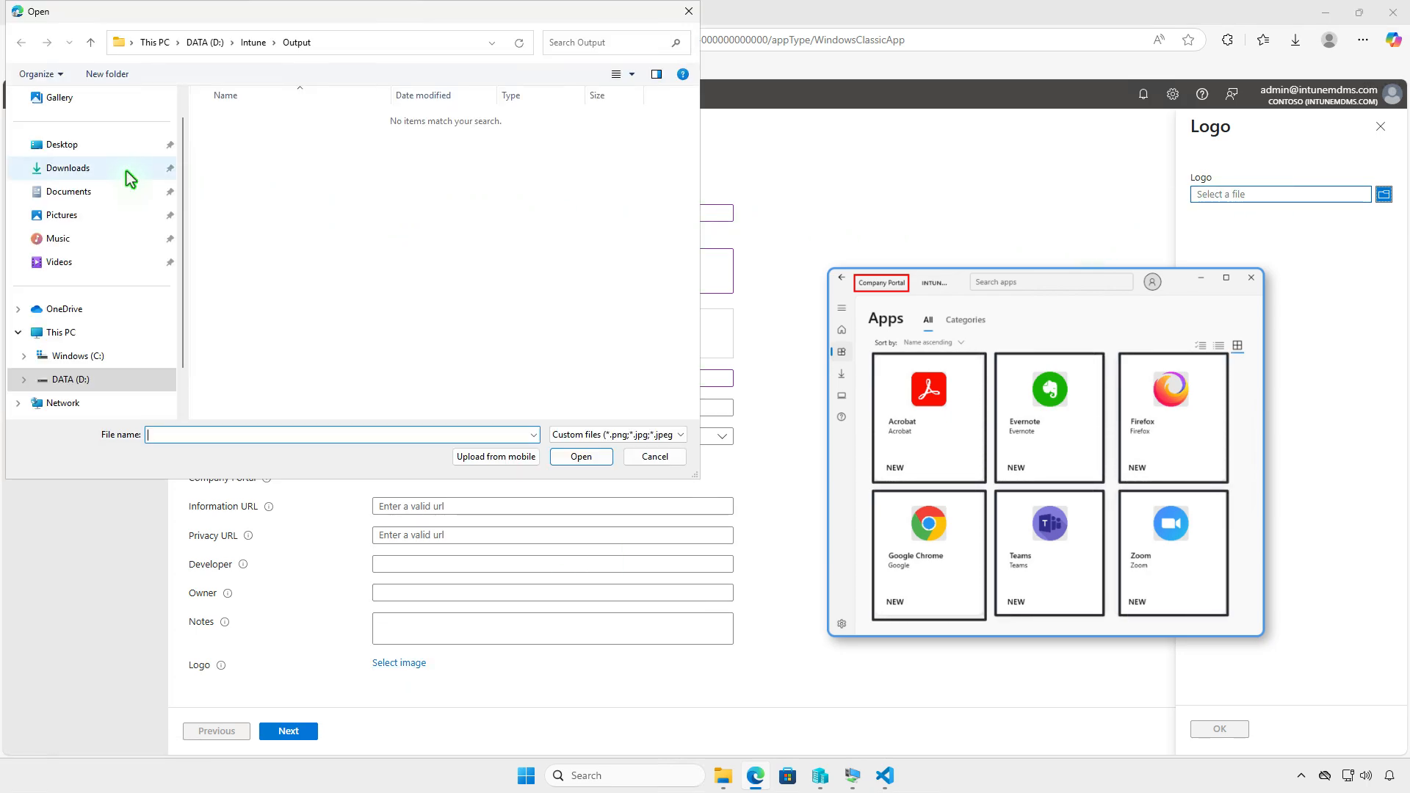
{"action": "left_click", "coordinate": [117, 170]}
{"action": "left_click", "coordinate": [249, 144]}
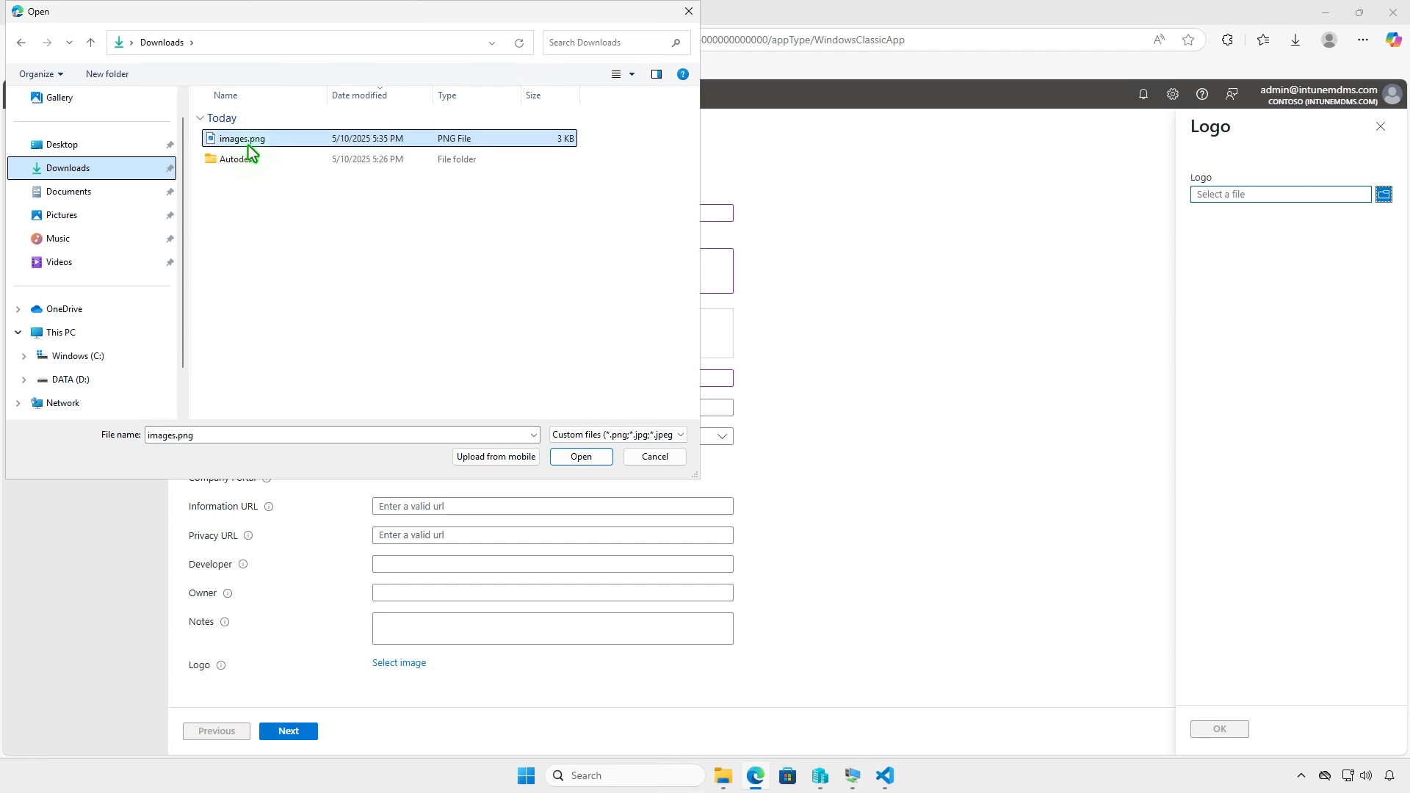
{"action": "left_click", "coordinate": [578, 456]}
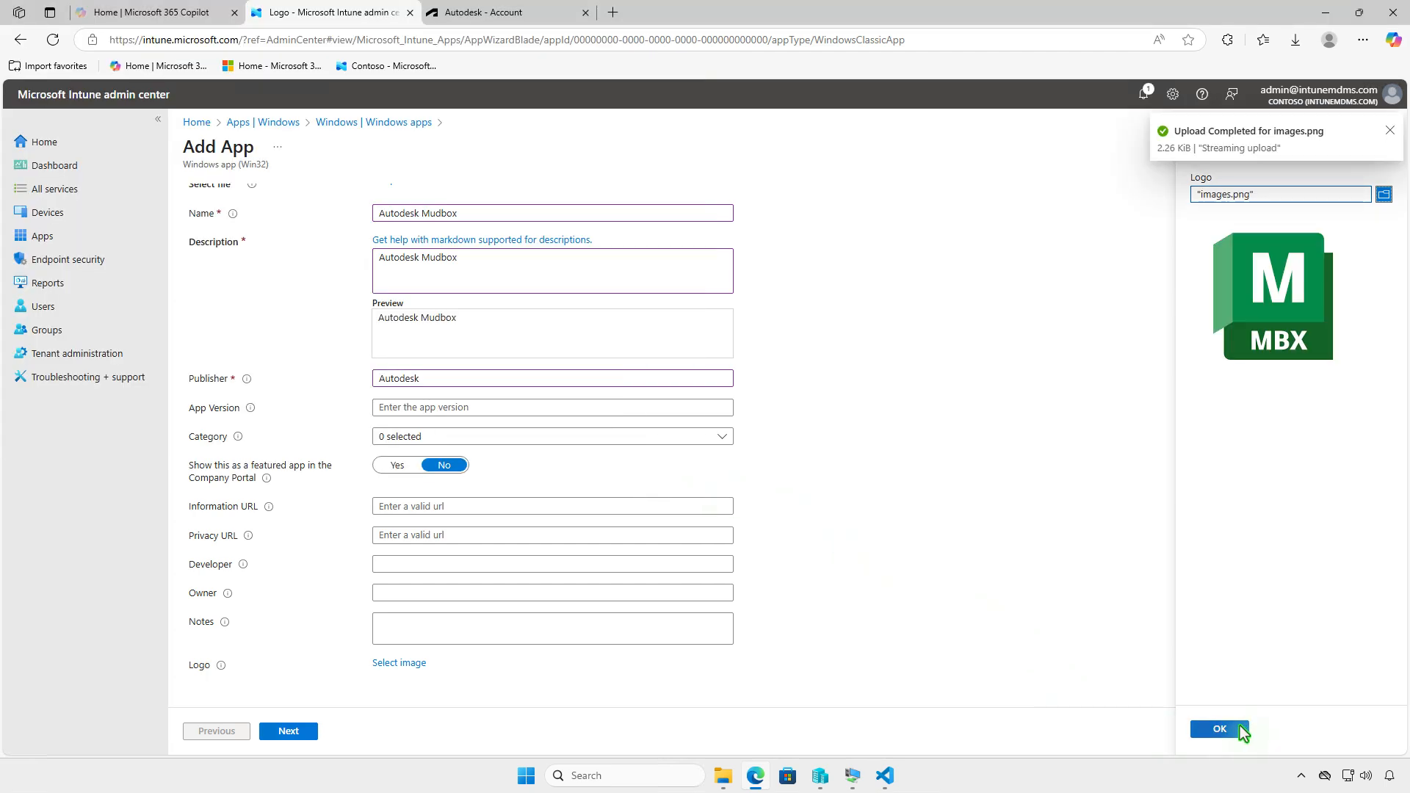
{"action": "left_click", "coordinate": [1219, 729]}
{"action": "scroll", "coordinate": [941, 617], "scroll_direction": "down", "scroll_amount": 2}
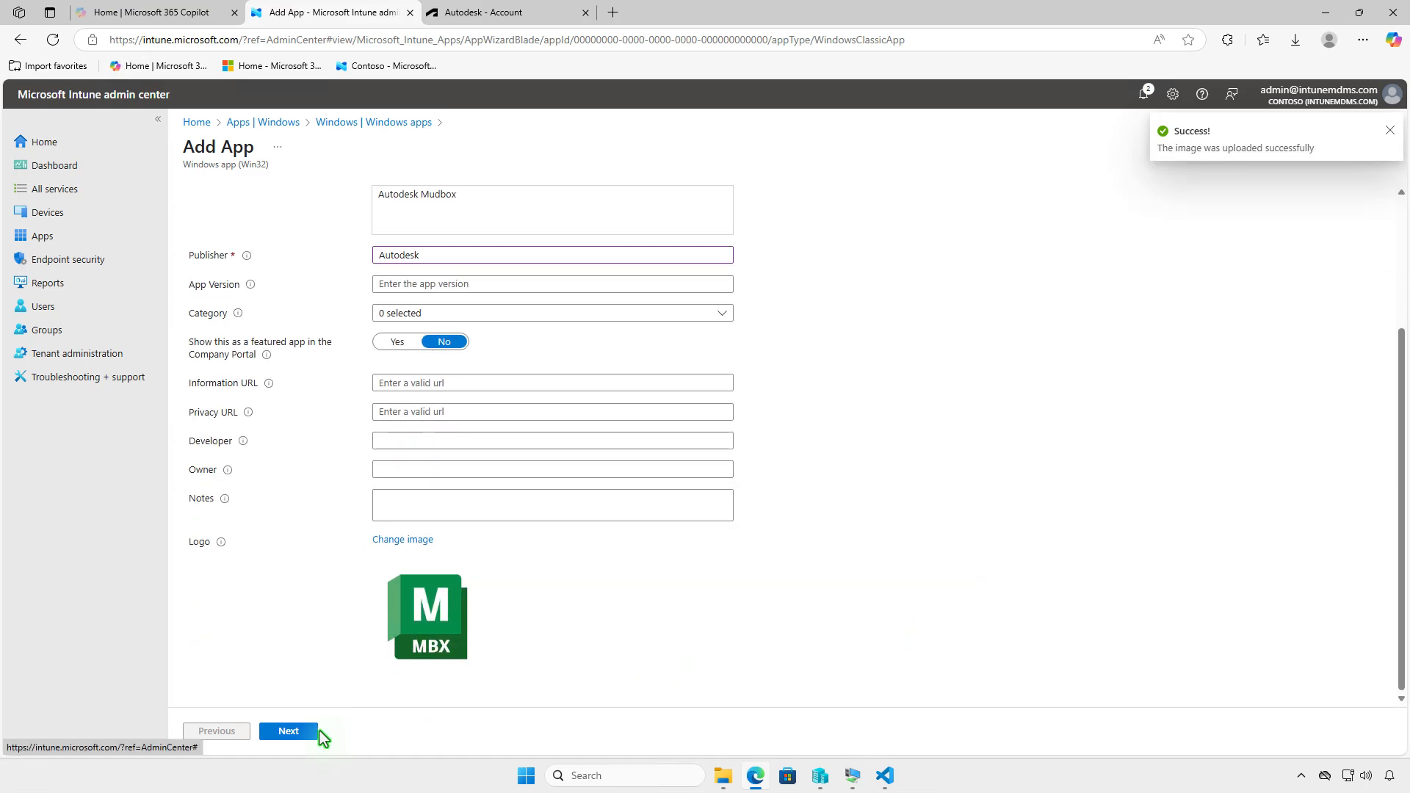
{"action": "left_click", "coordinate": [288, 731]}
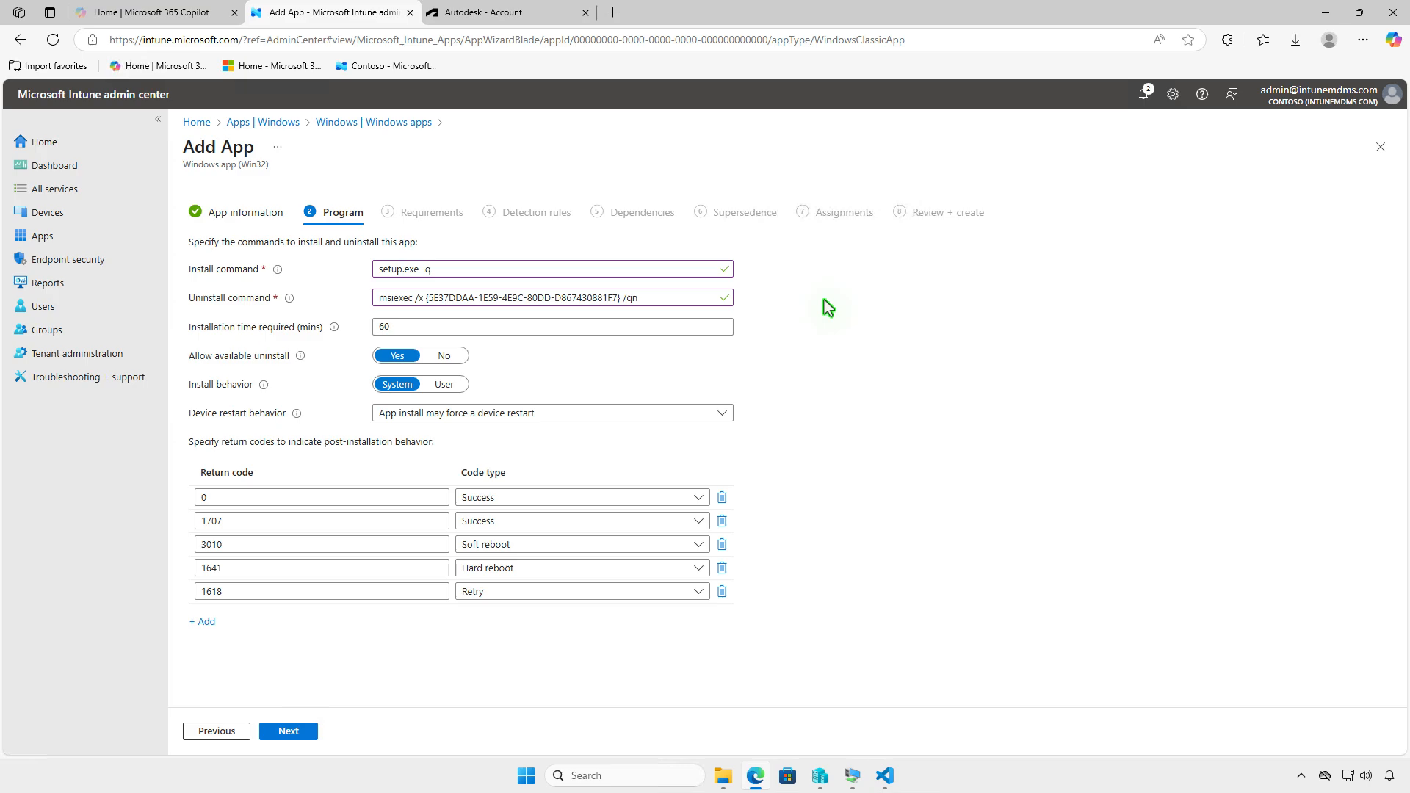
Step: Set the required installation time to 120 minutes and proceed to the Requirements settings
{"action": "double_click", "coordinate": [375, 326]}
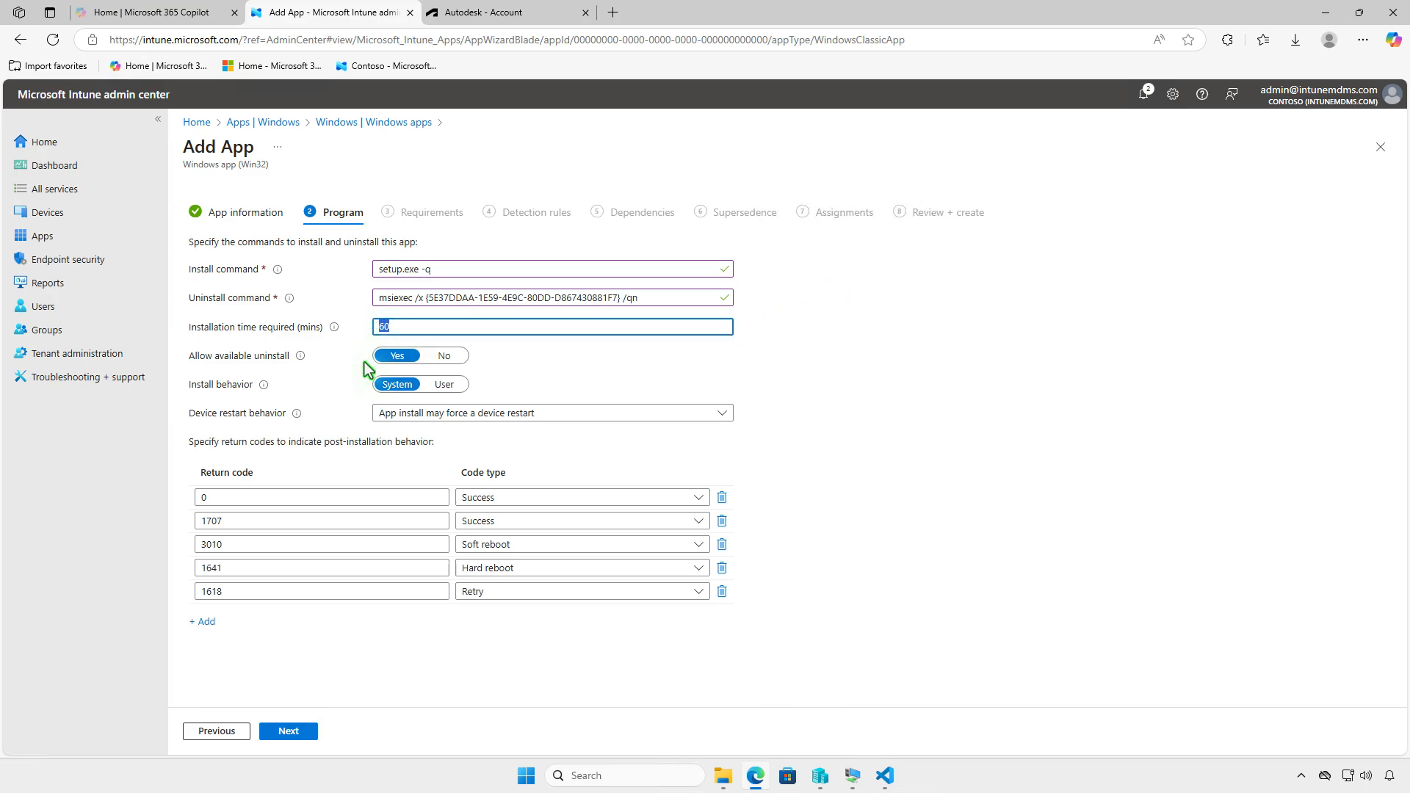
{"action": "type", "text": "120"}
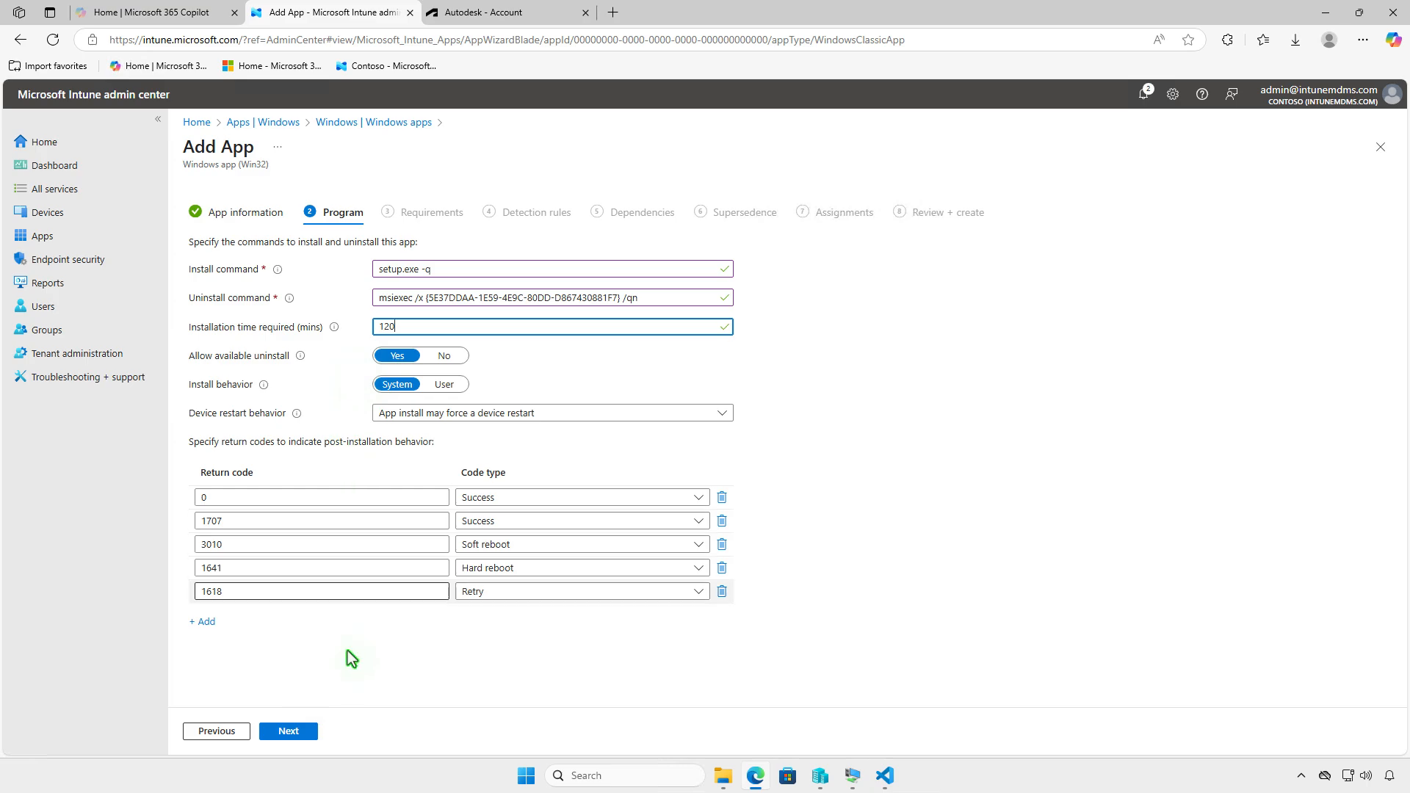
{"action": "left_click", "coordinate": [310, 731]}
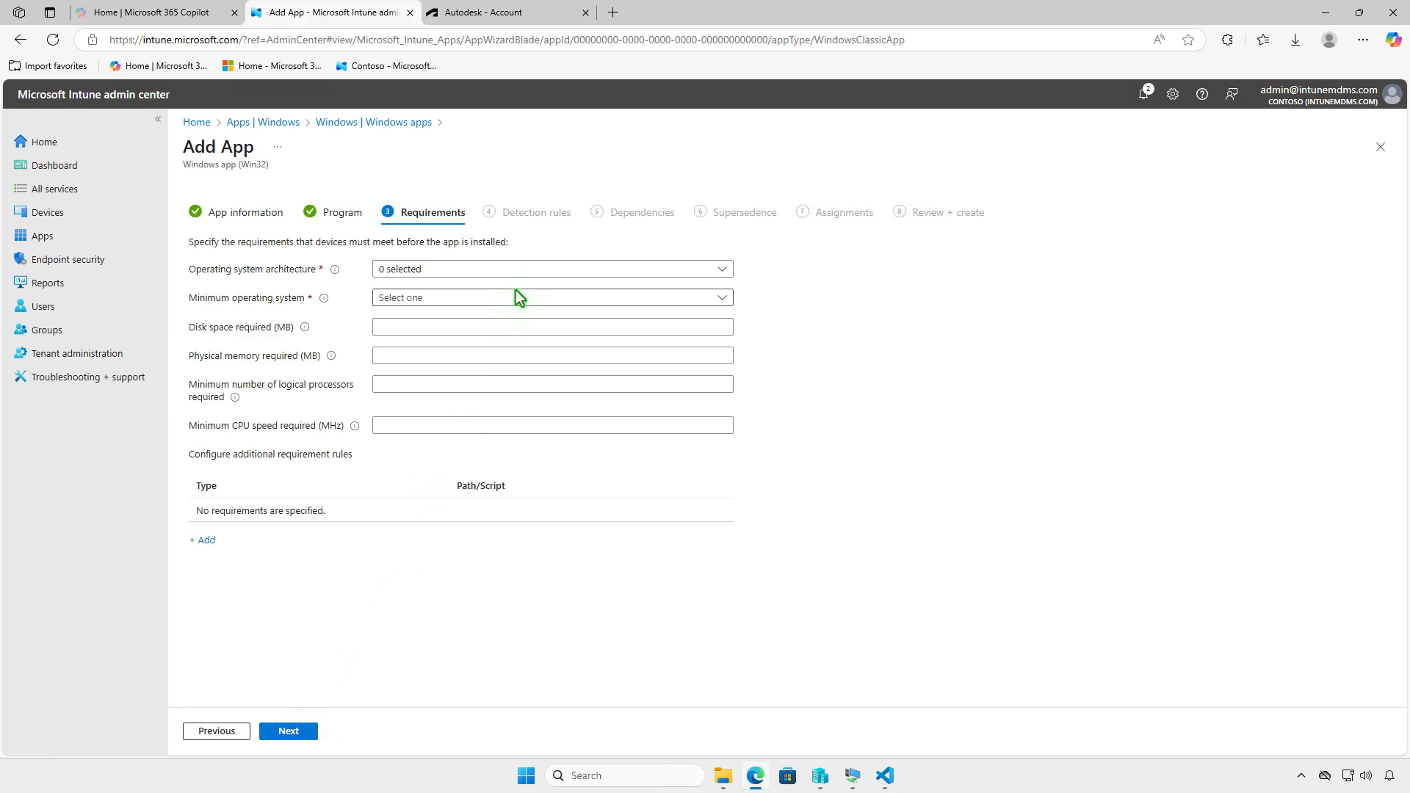
Step: Require 64-bit architecture and Windows 10 1607 as the minimum operating system, and proceed to the detection rules
{"action": "left_click", "coordinate": [523, 272]}
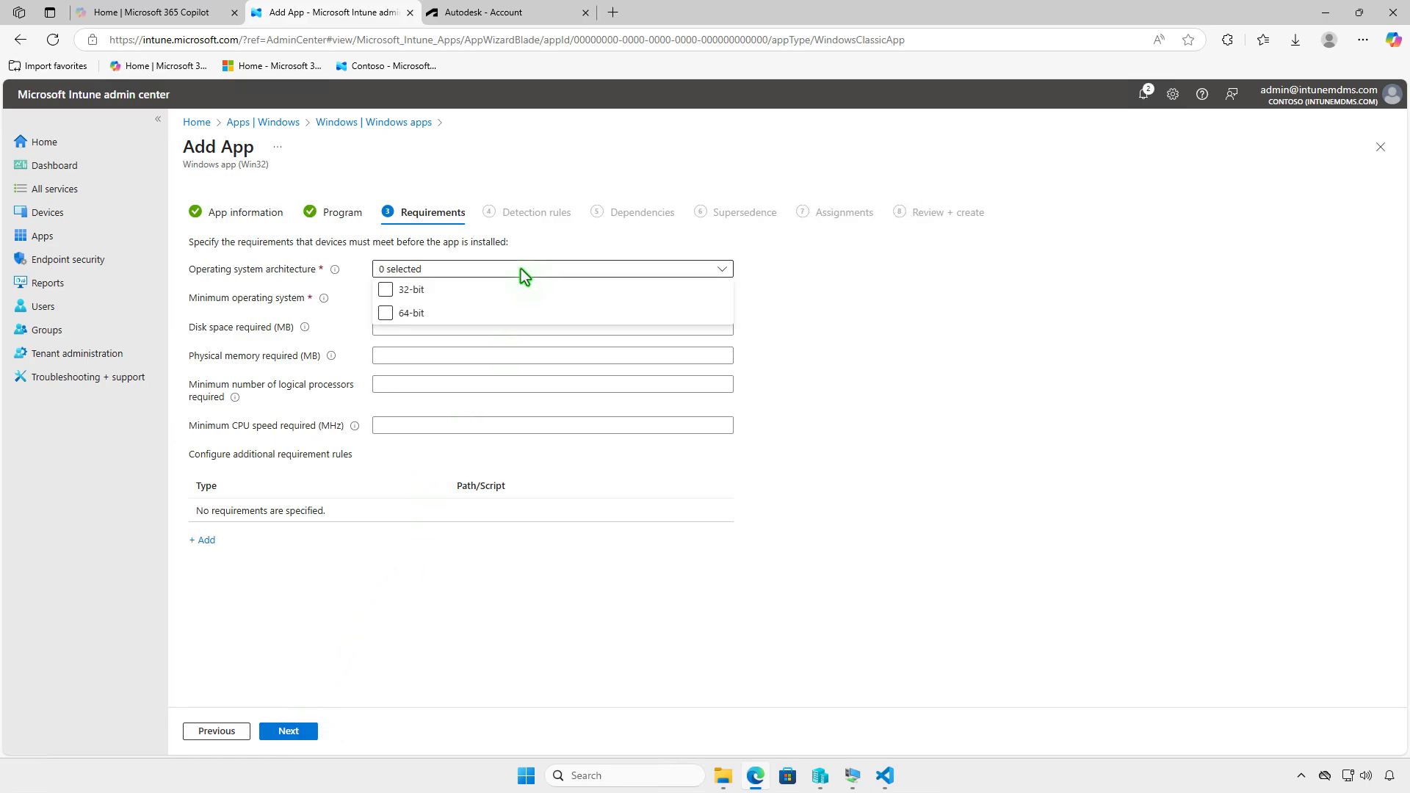
{"action": "left_click", "coordinate": [400, 312]}
{"action": "left_click", "coordinate": [344, 324]}
{"action": "left_click", "coordinate": [442, 298]}
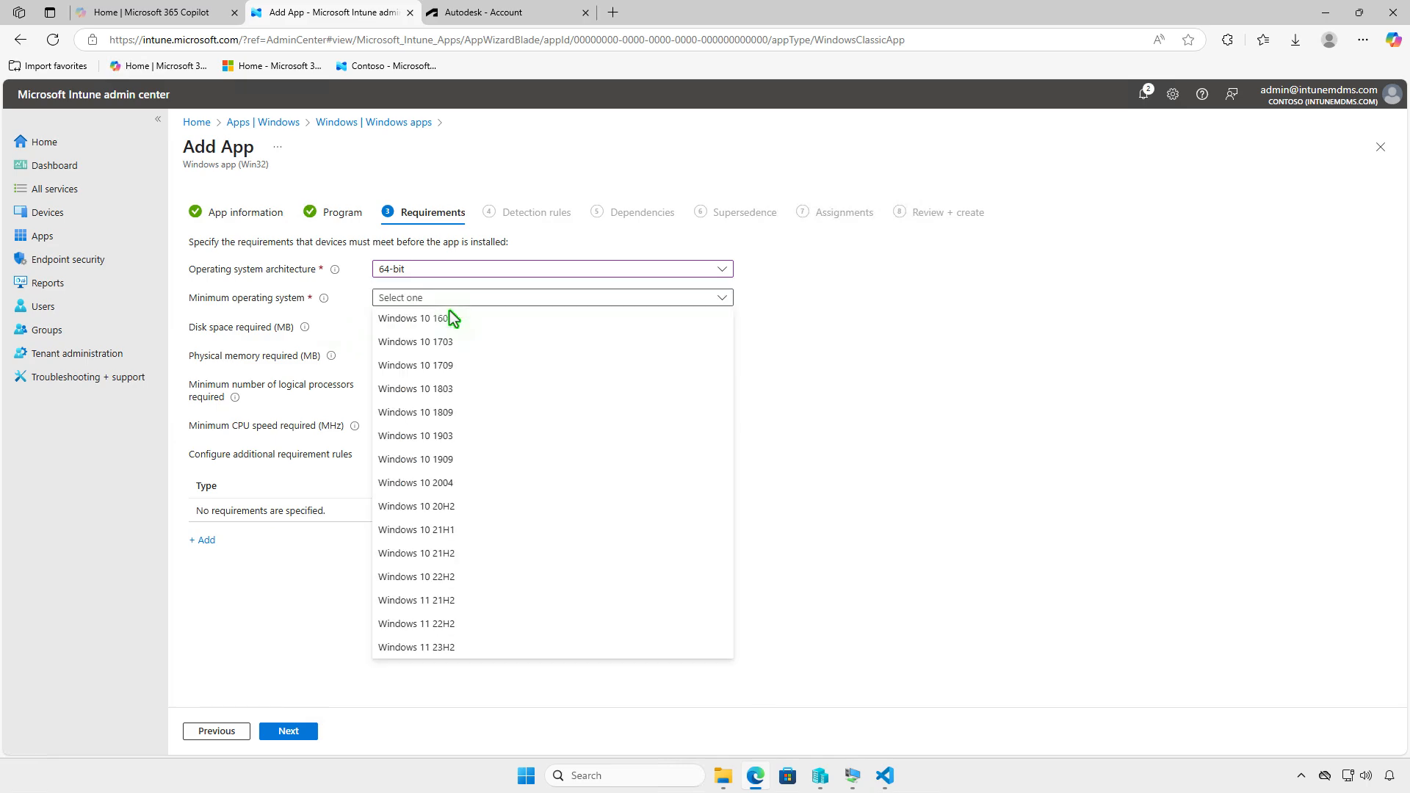
{"action": "left_click", "coordinate": [455, 320]}
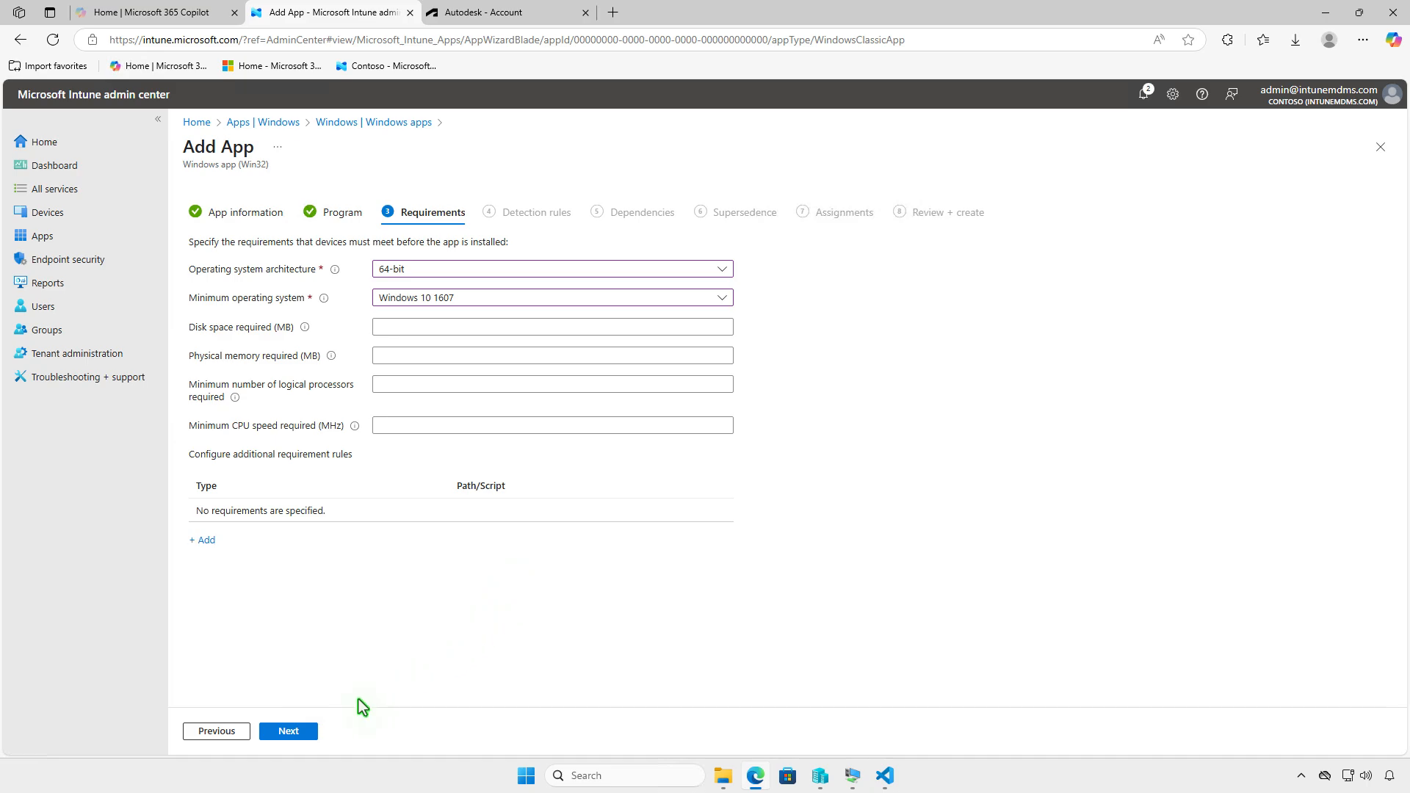
{"action": "left_click", "coordinate": [298, 731]}
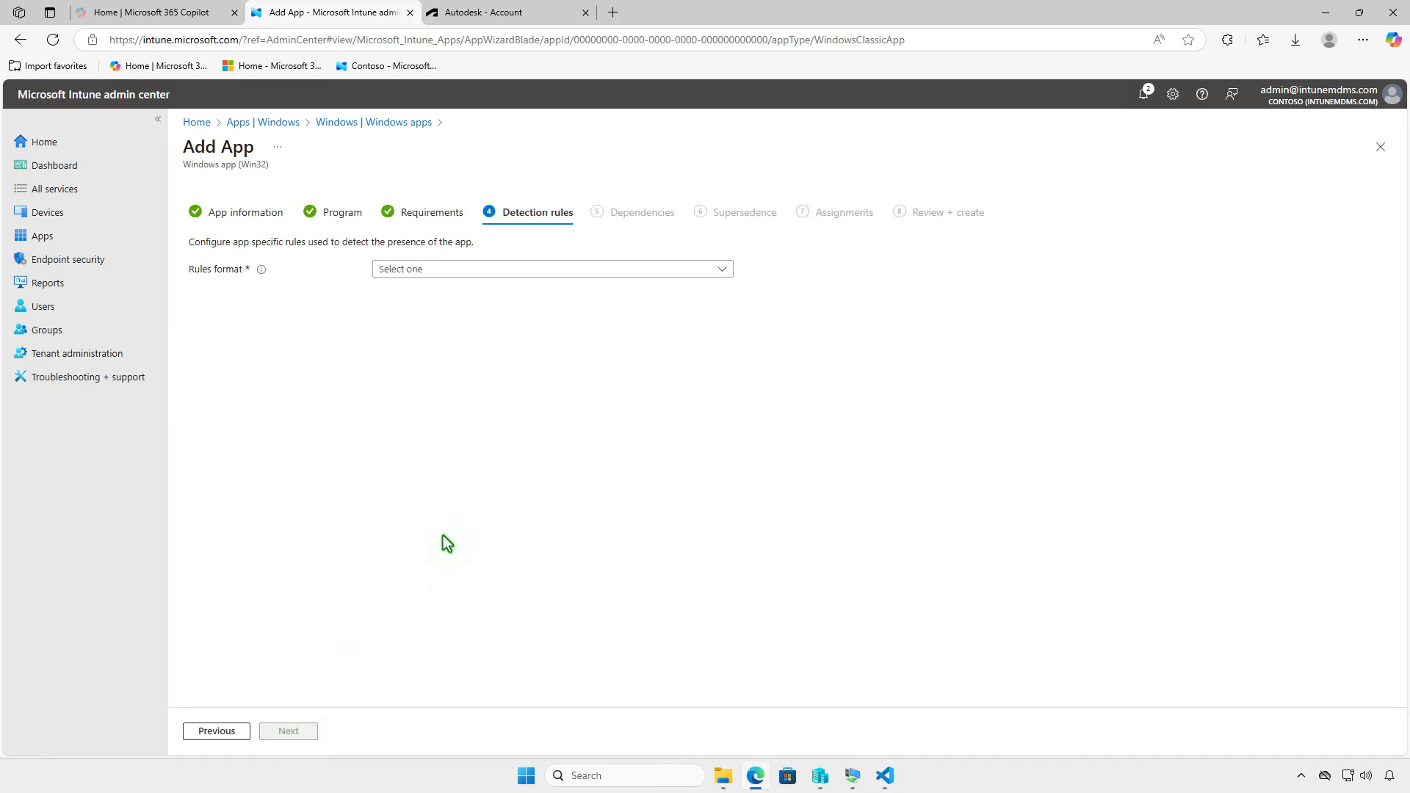
Step: Add a manually configured MSI detection rule with product code {5E37DDAA-1E59-4E9C-80DD-D867430881F7}, leaving the product version check off
{"action": "left_click", "coordinate": [591, 273]}
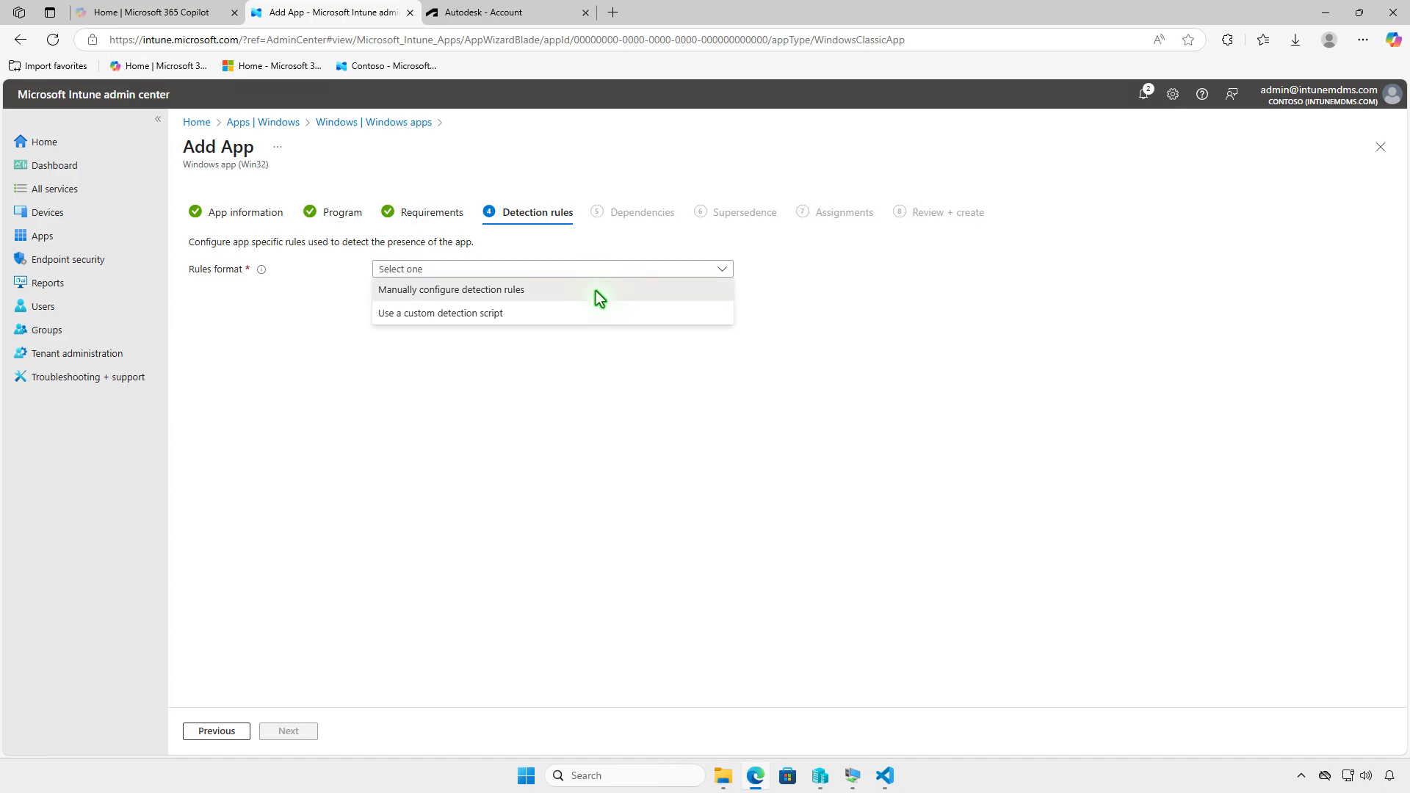
{"action": "left_click", "coordinate": [595, 291]}
{"action": "left_click", "coordinate": [205, 360]}
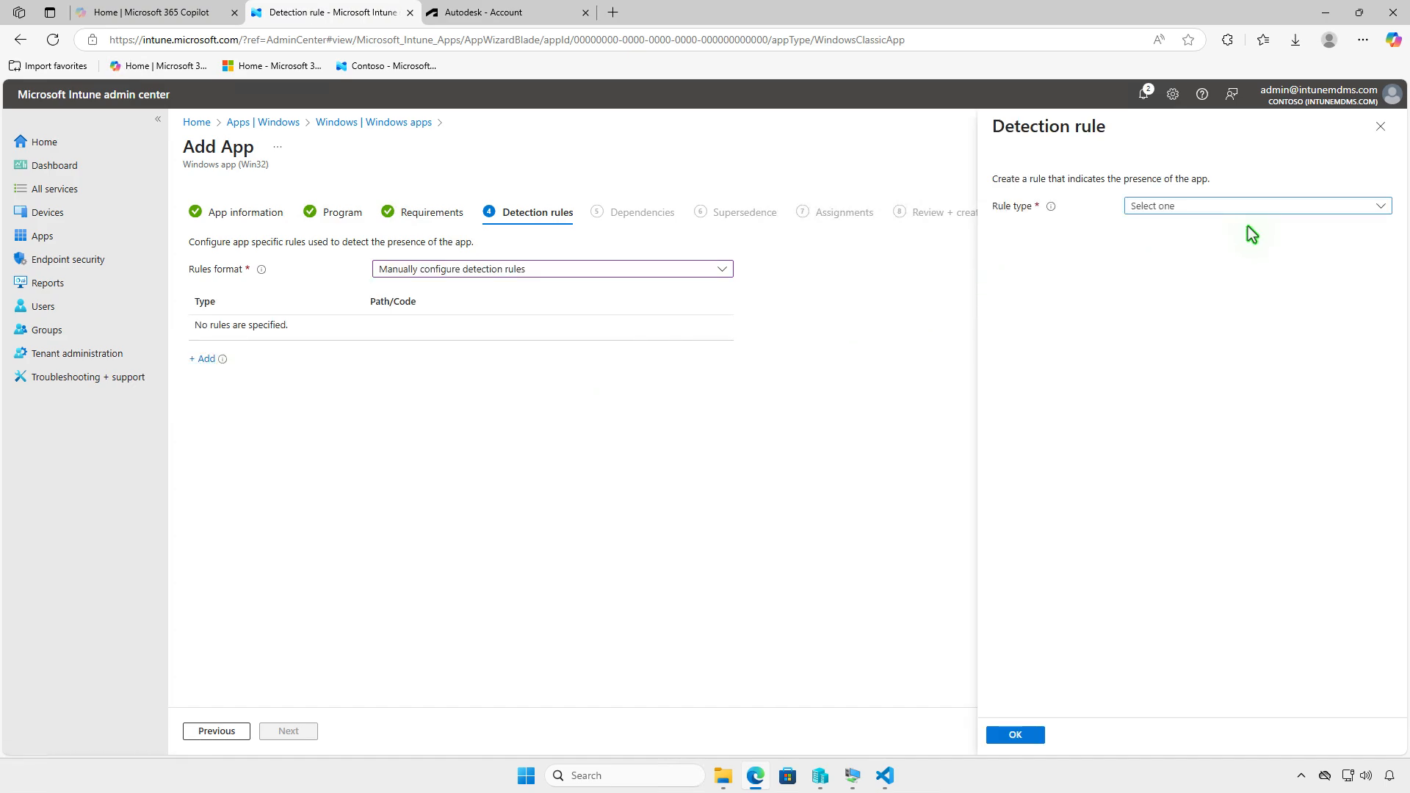
{"action": "left_click", "coordinate": [1261, 207]}
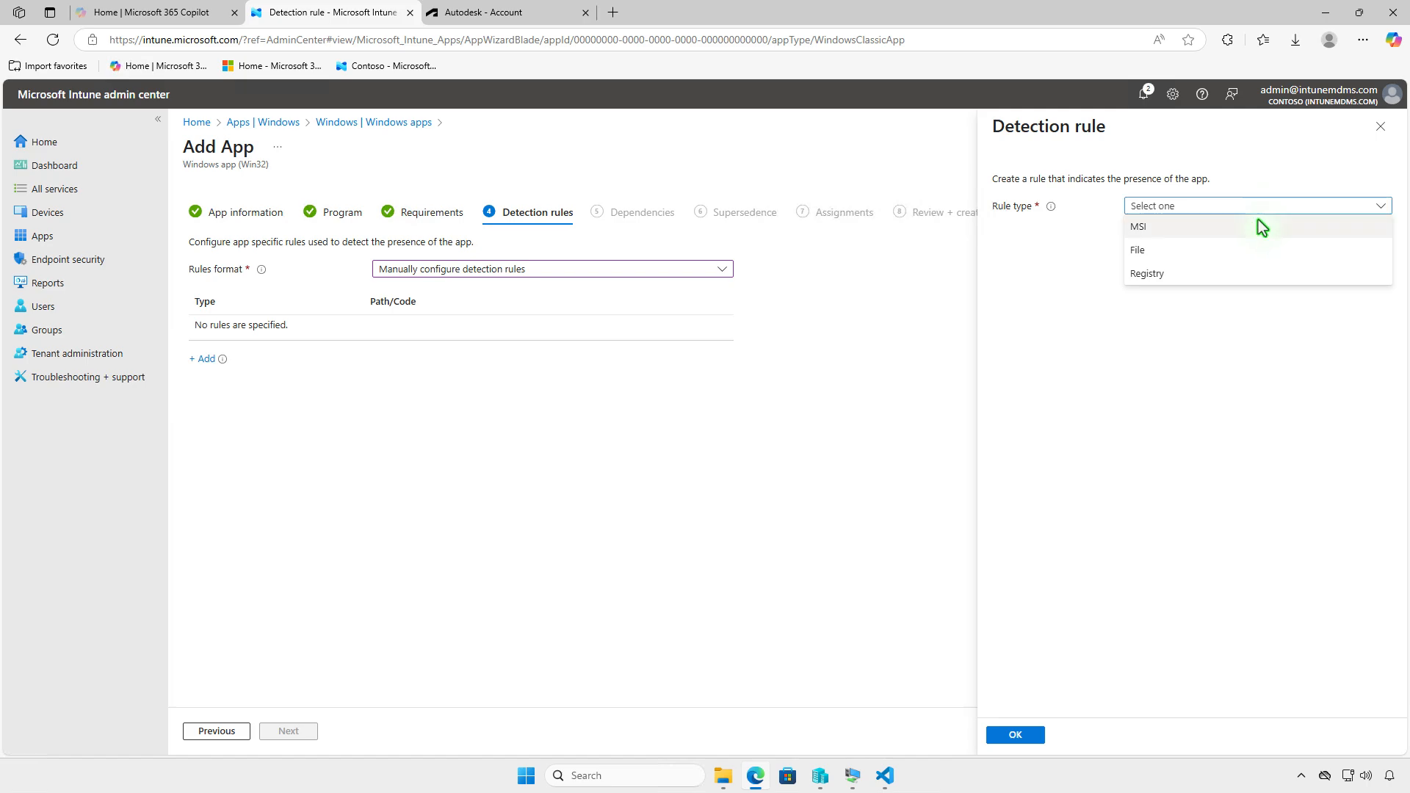
{"action": "left_click", "coordinate": [1259, 223]}
{"action": "left_click", "coordinate": [1323, 249]}
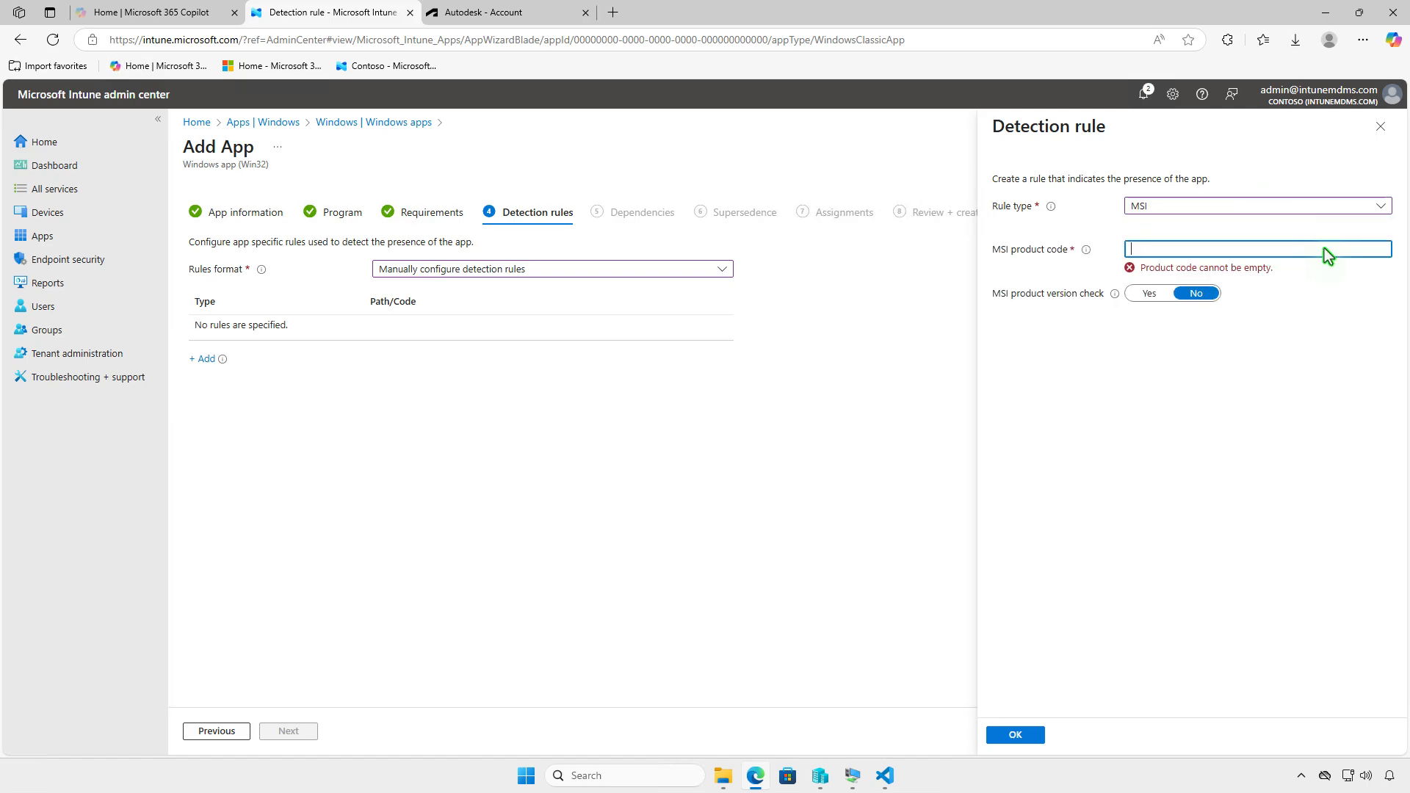
{"action": "type", "text": "{5E37DDAA-1E59-4E9C-80DD-D867430881F7}"}
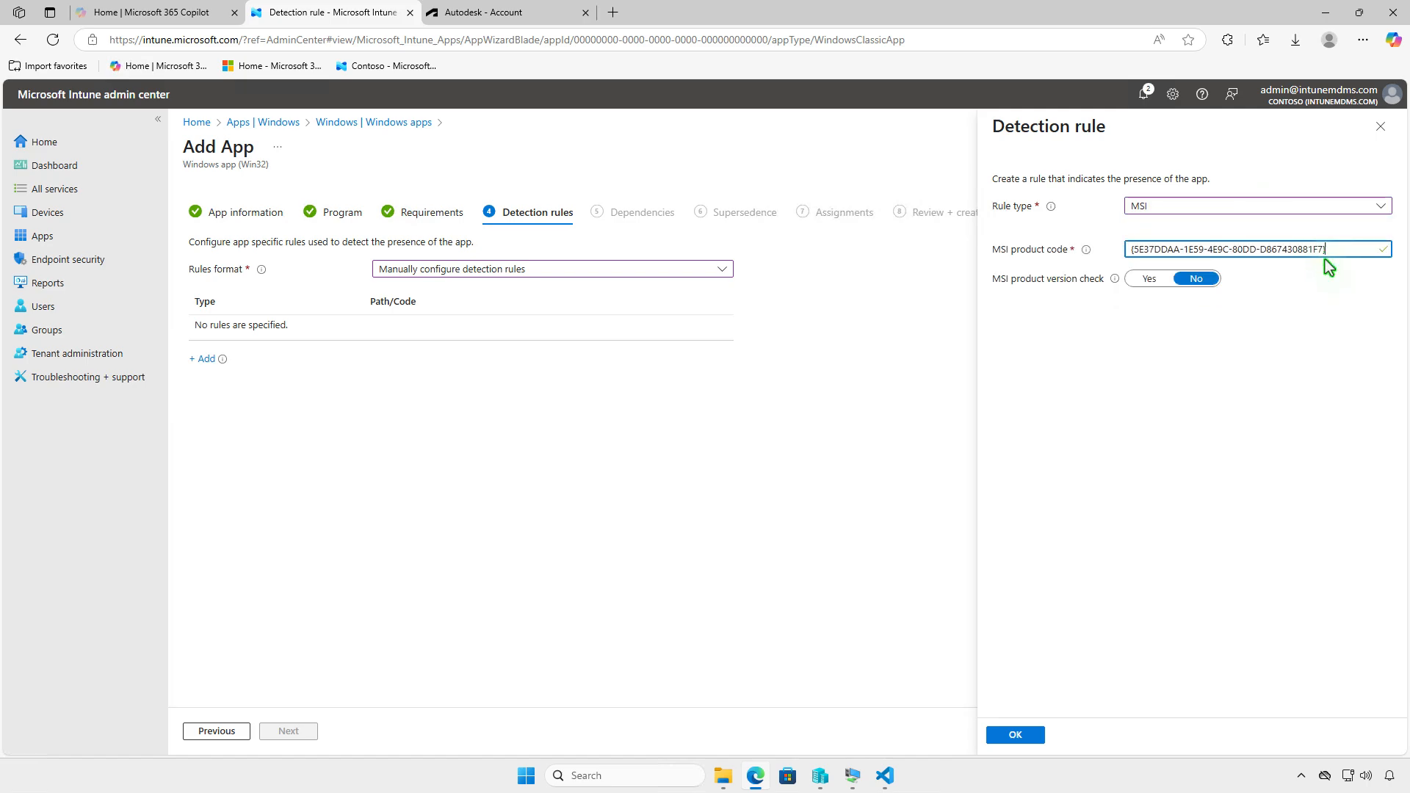
{"action": "left_click", "coordinate": [1034, 736]}
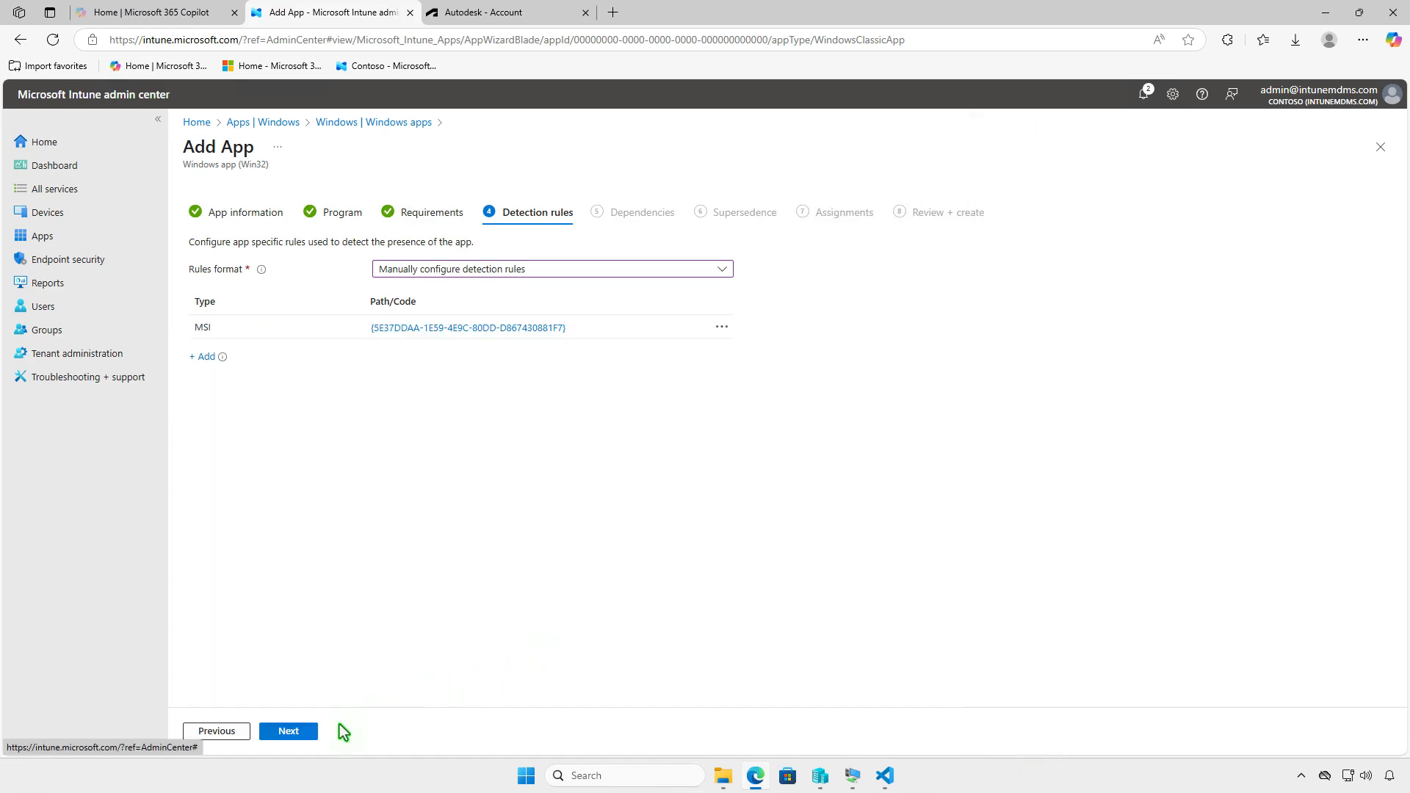
Step: Proceed through Dependencies and Supersedence to the Assignments settings without adding any dependent or superseded apps
{"action": "left_click", "coordinate": [313, 734]}
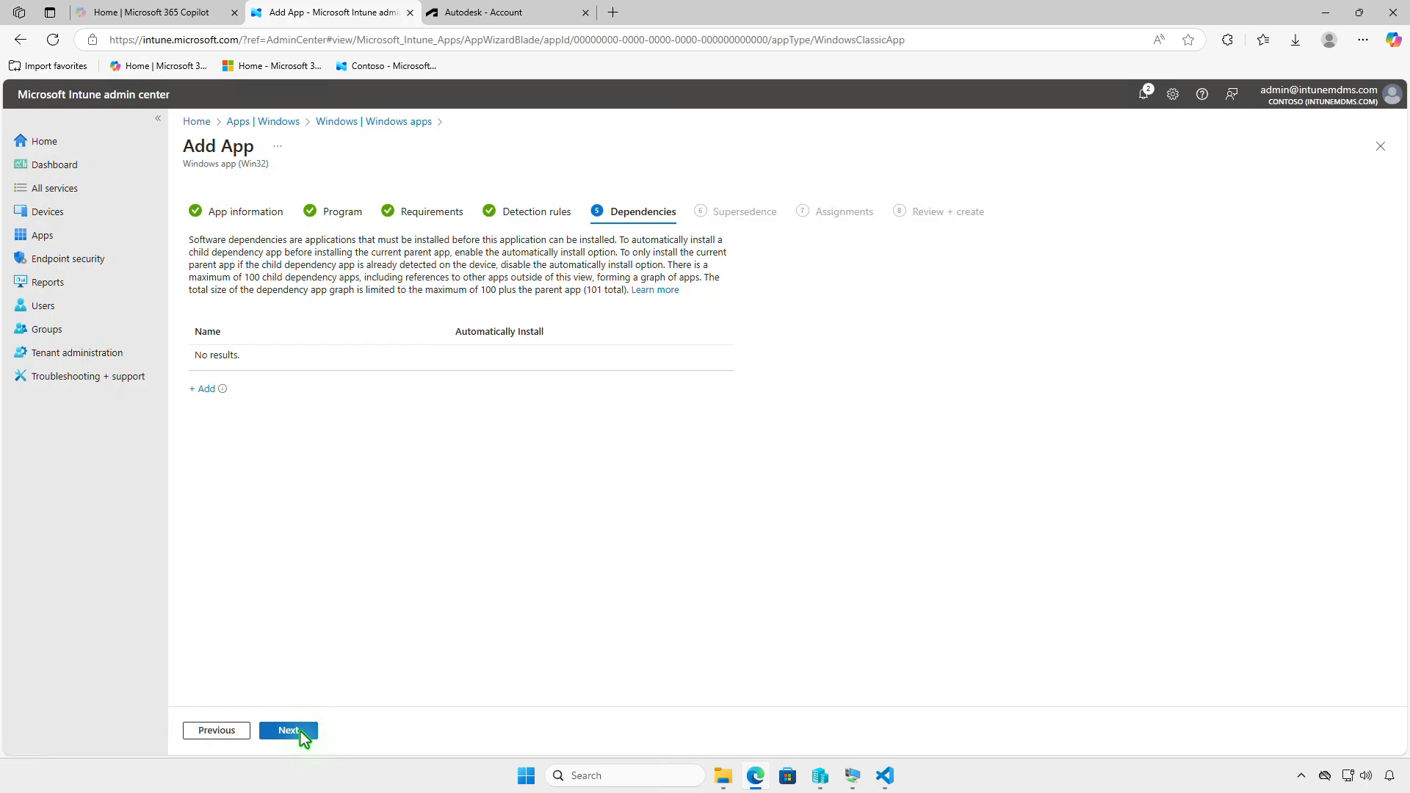
{"action": "left_click", "coordinate": [303, 735]}
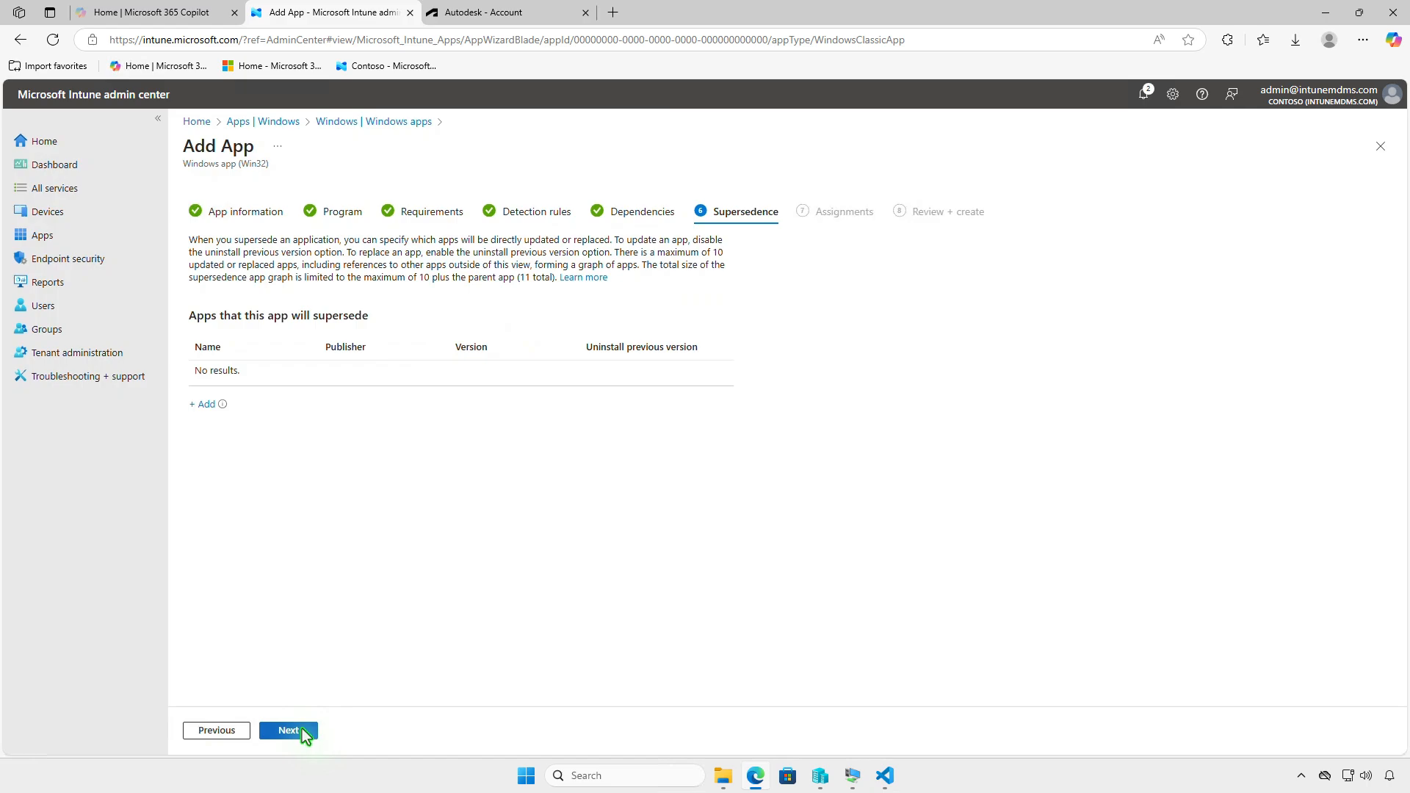
{"action": "left_click", "coordinate": [302, 730]}
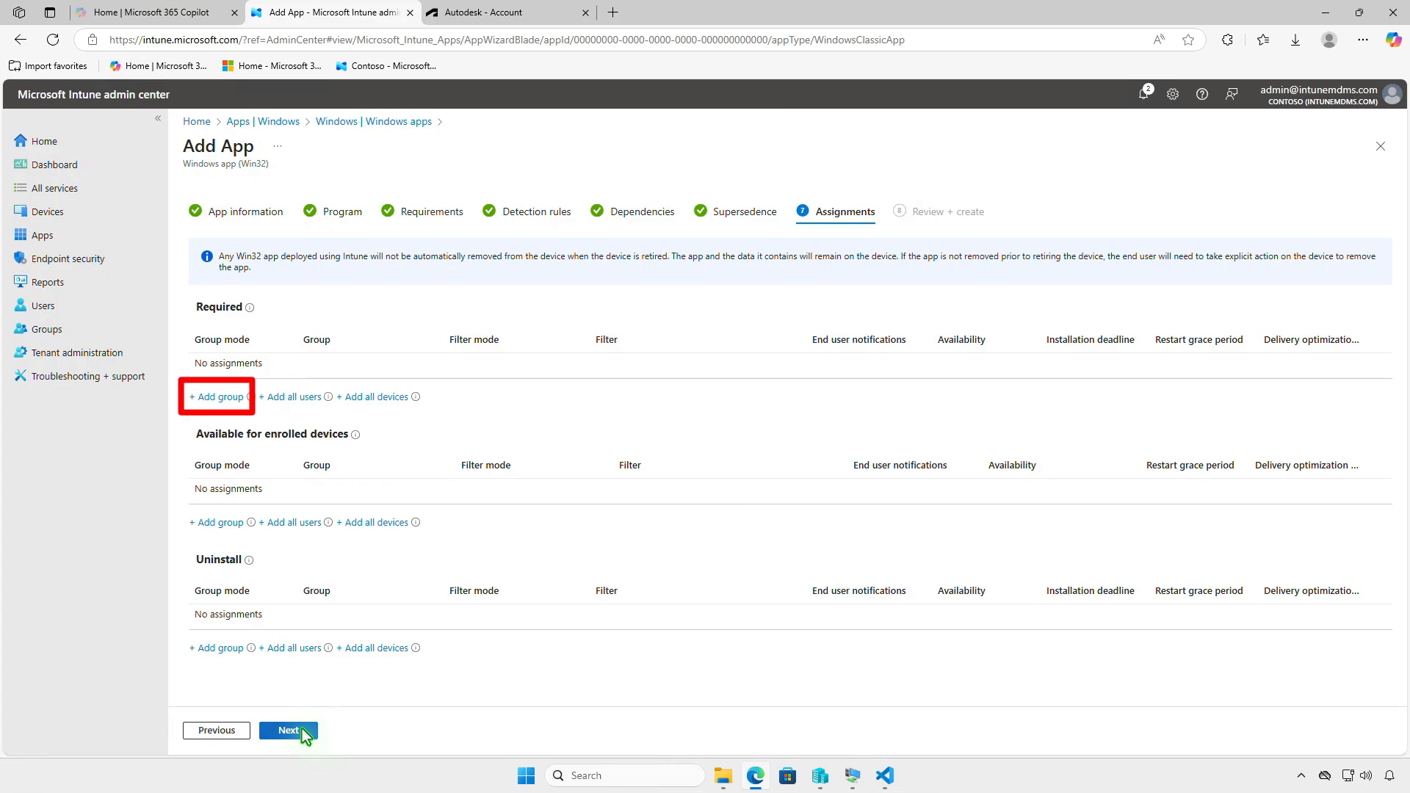
Step: Assign the app as required to the Test_Devices group and review that assignment's settings without changing them
{"action": "left_click", "coordinate": [220, 397]}
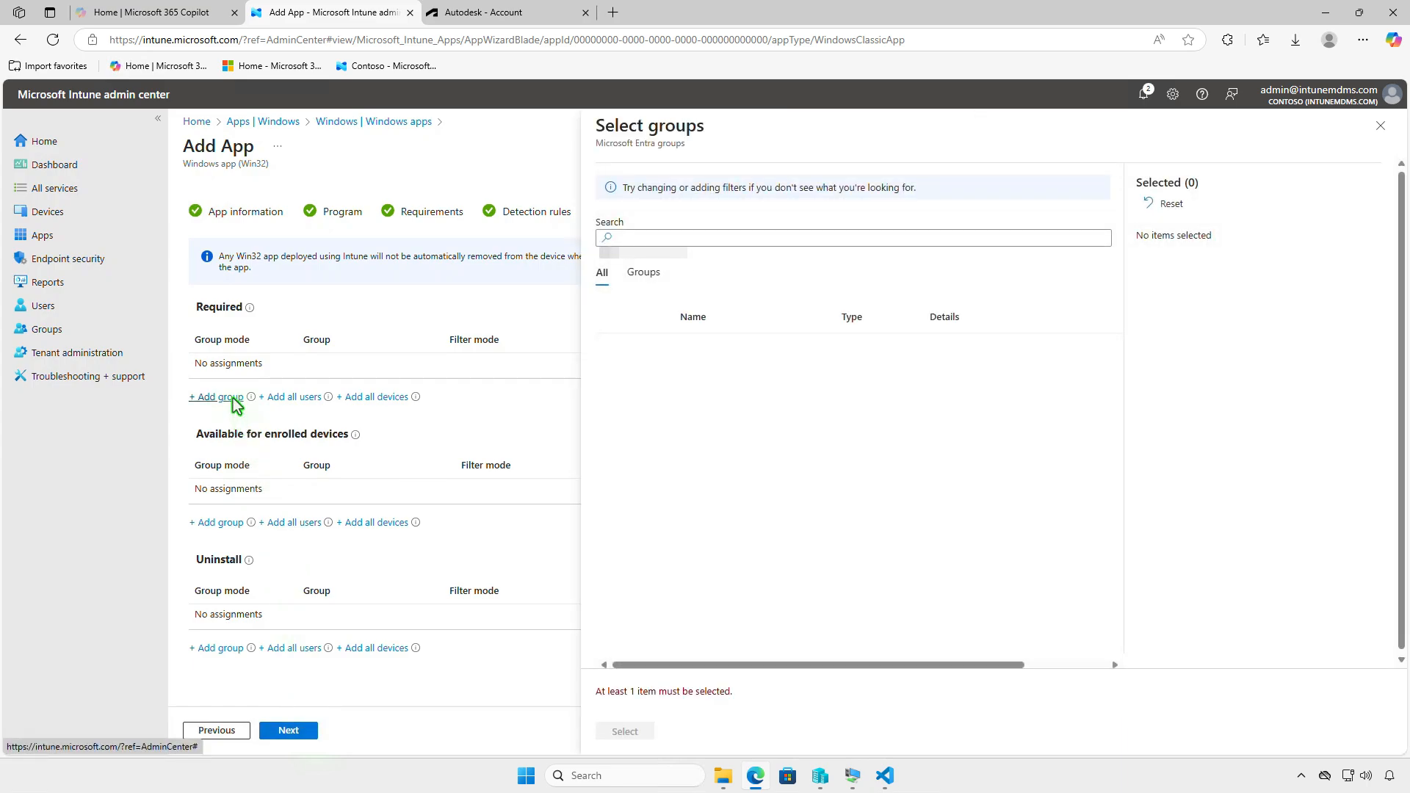
{"action": "left_click", "coordinate": [614, 348]}
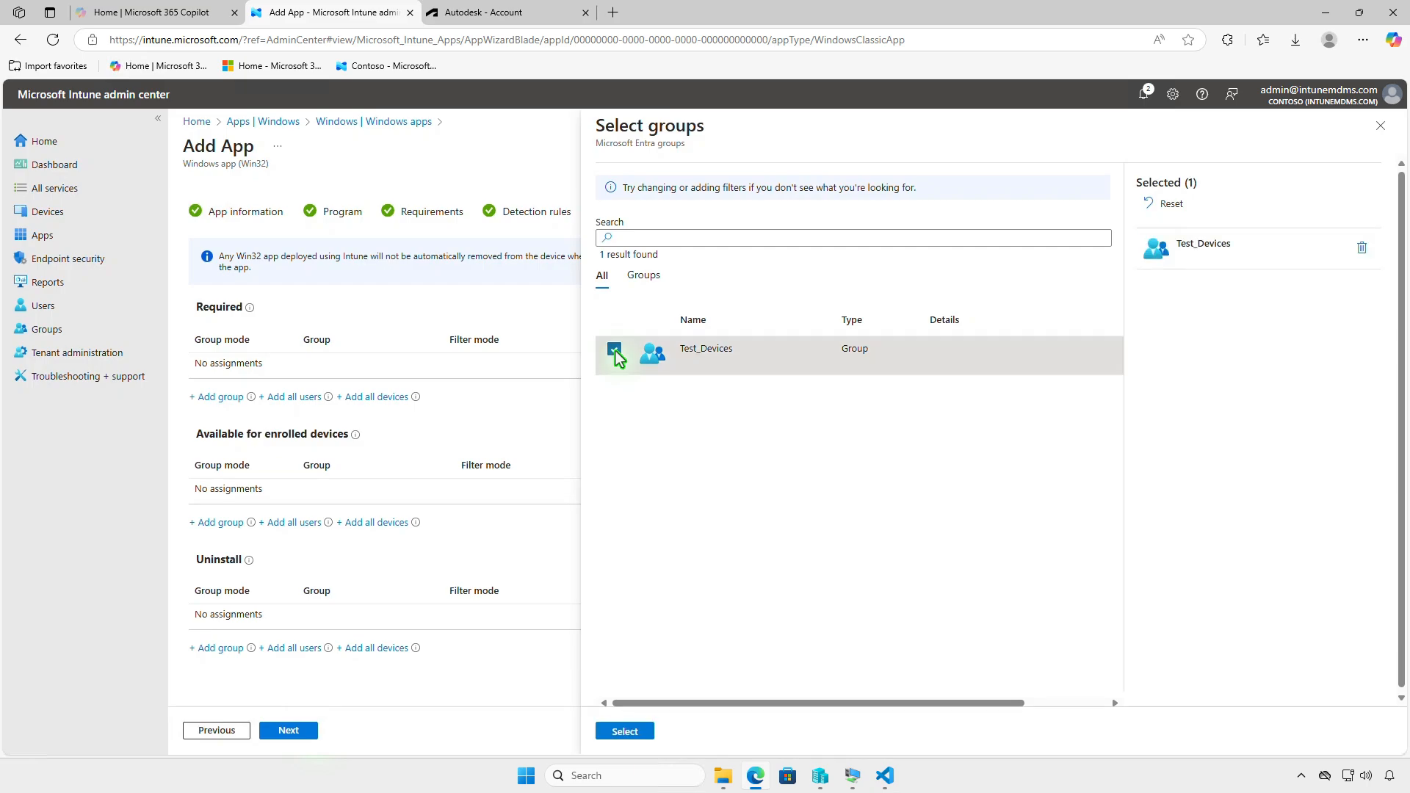
{"action": "left_click", "coordinate": [638, 731]}
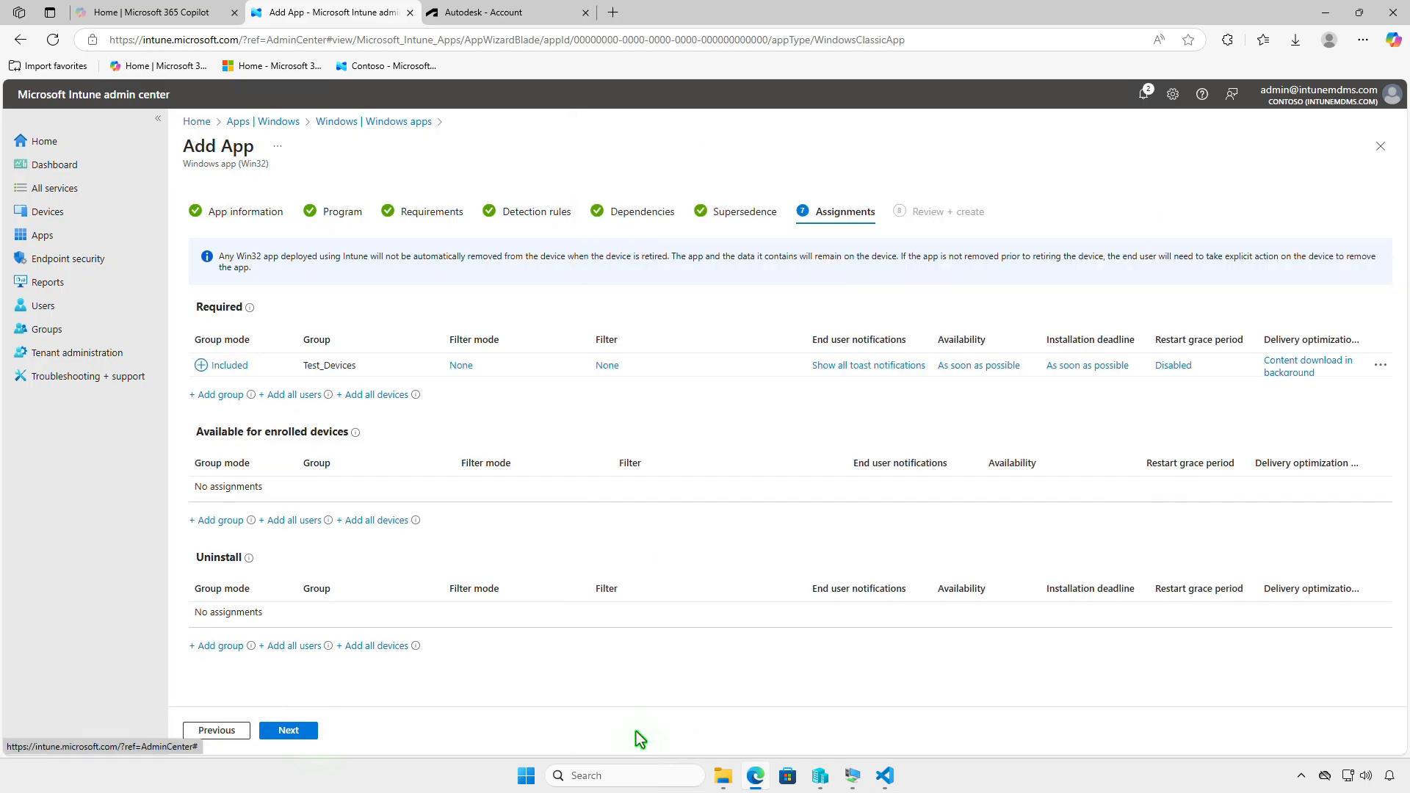
{"action": "left_click", "coordinate": [854, 367]}
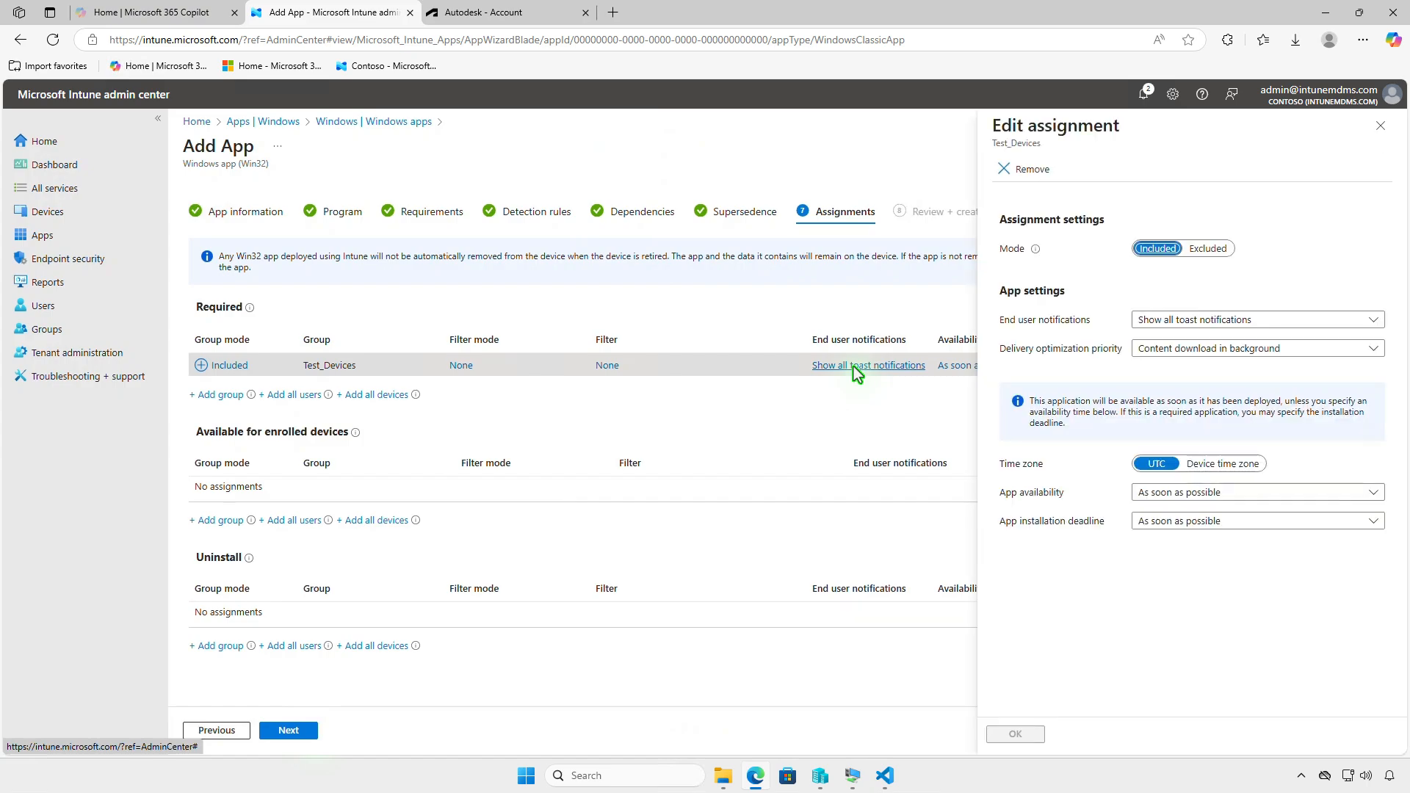
{"action": "left_click", "coordinate": [1379, 127]}
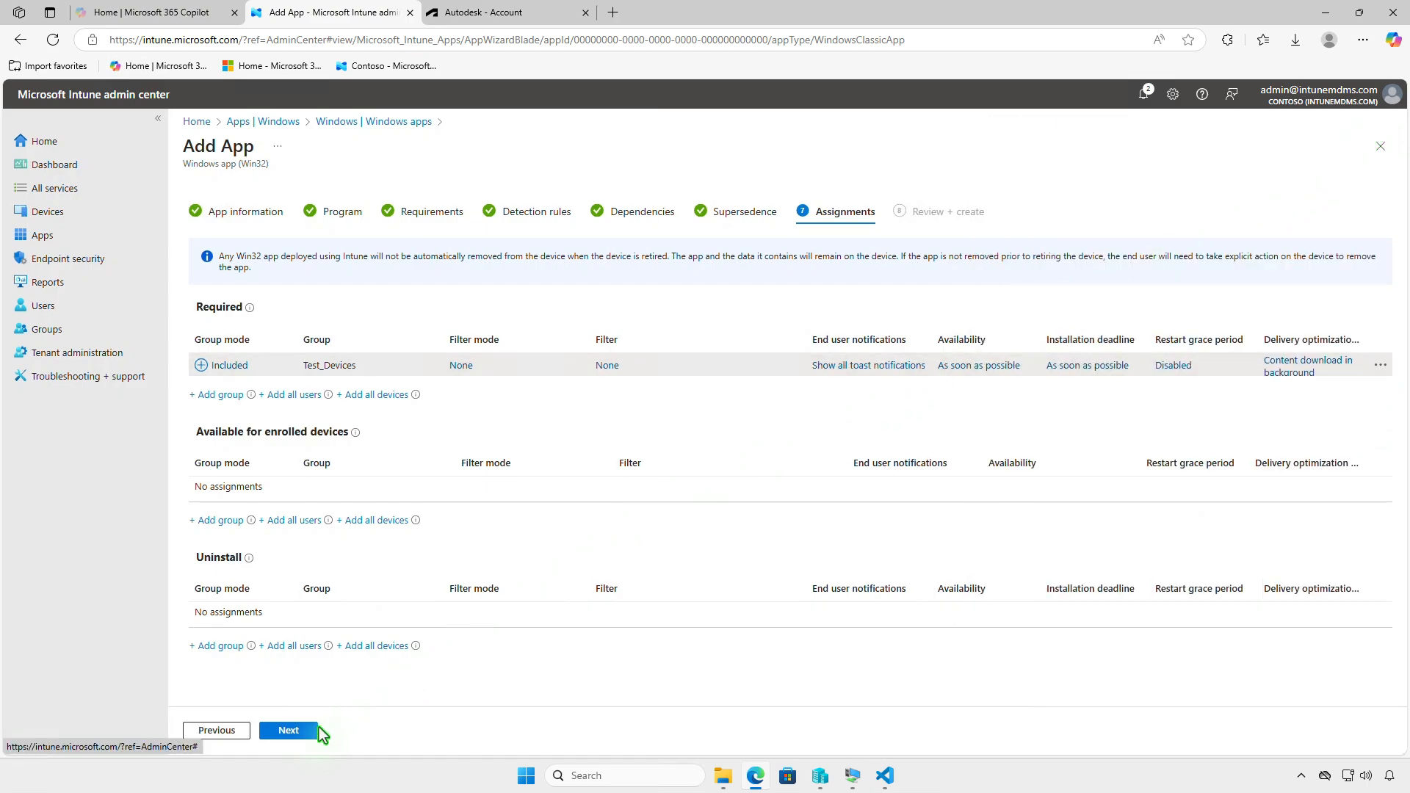
Step: Proceed to the review page, create the Autodesk Mudbox app and check the notifications for its upload status
{"action": "left_click", "coordinate": [290, 731]}
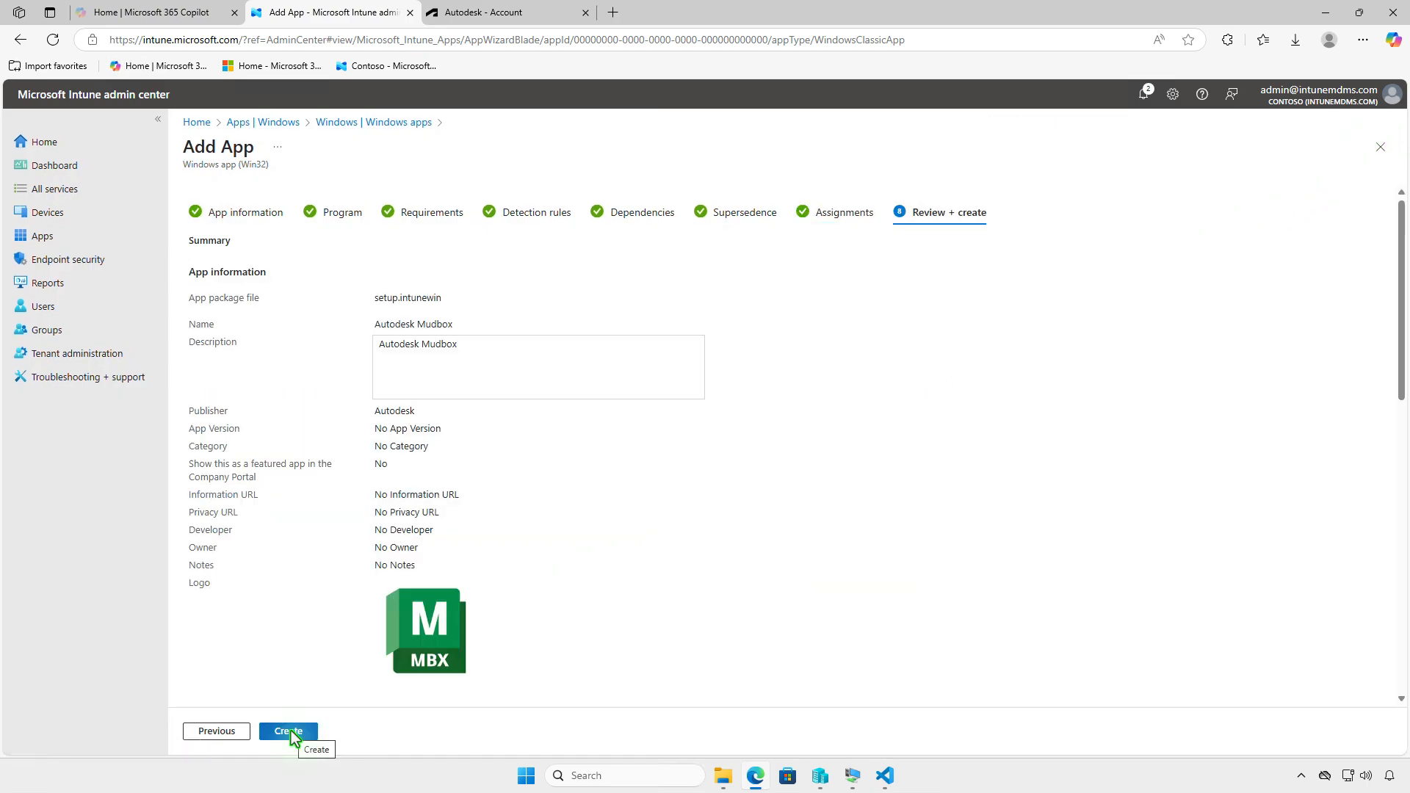
{"action": "left_click", "coordinate": [291, 732]}
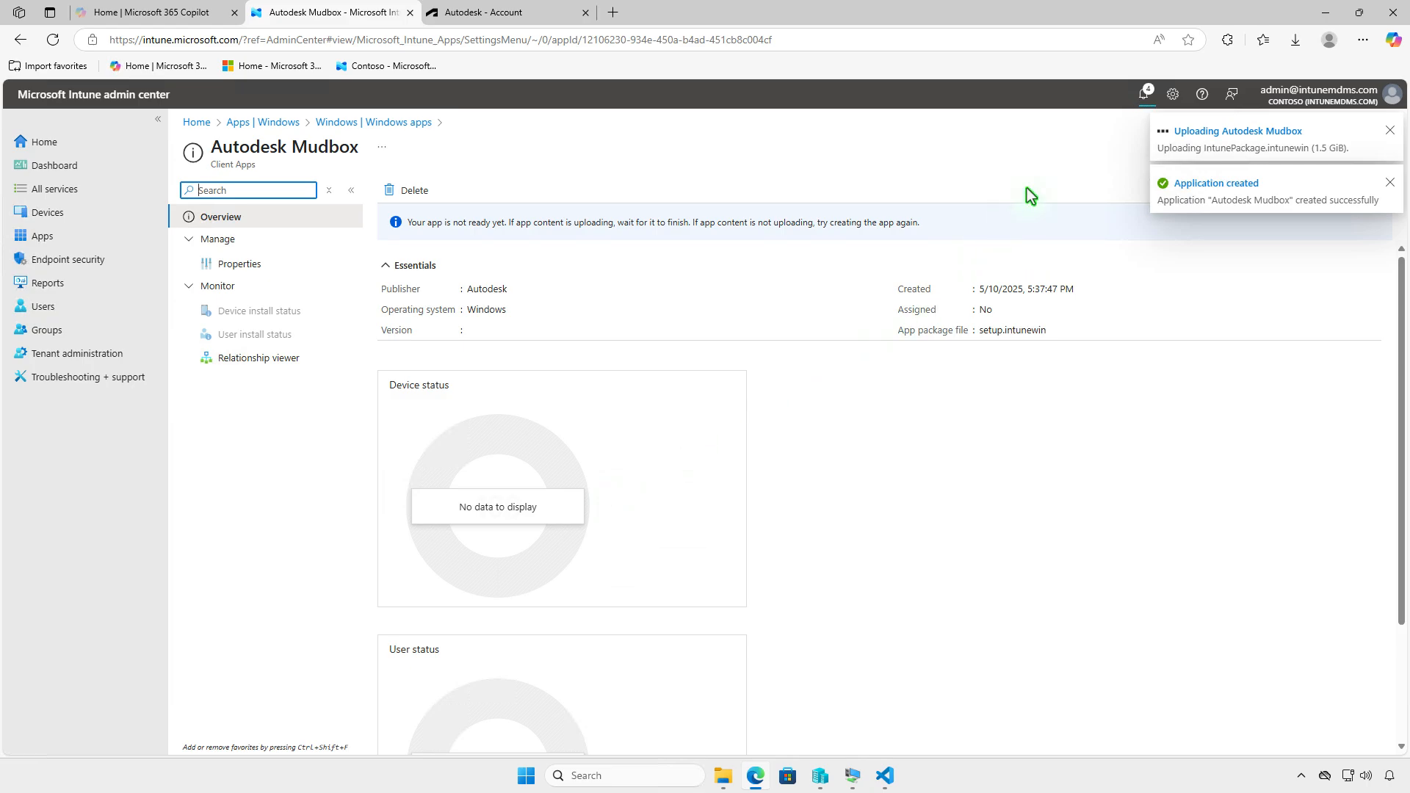
{"action": "left_click", "coordinate": [1144, 94]}
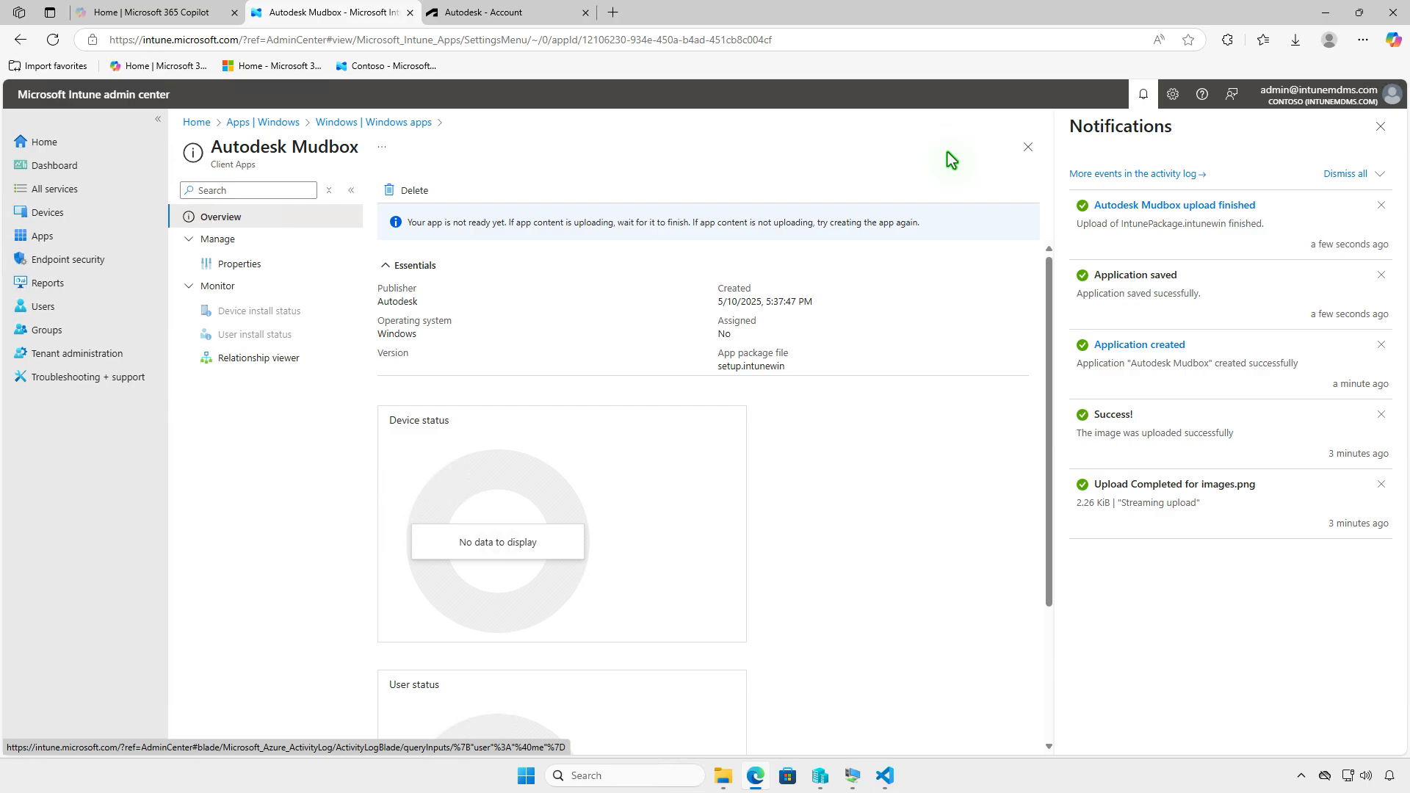
Step: Switch to the WIN10 virtual machine and examine the device sync status of its connected work account in the Windows account settings
{"action": "left_click", "coordinate": [1326, 18]}
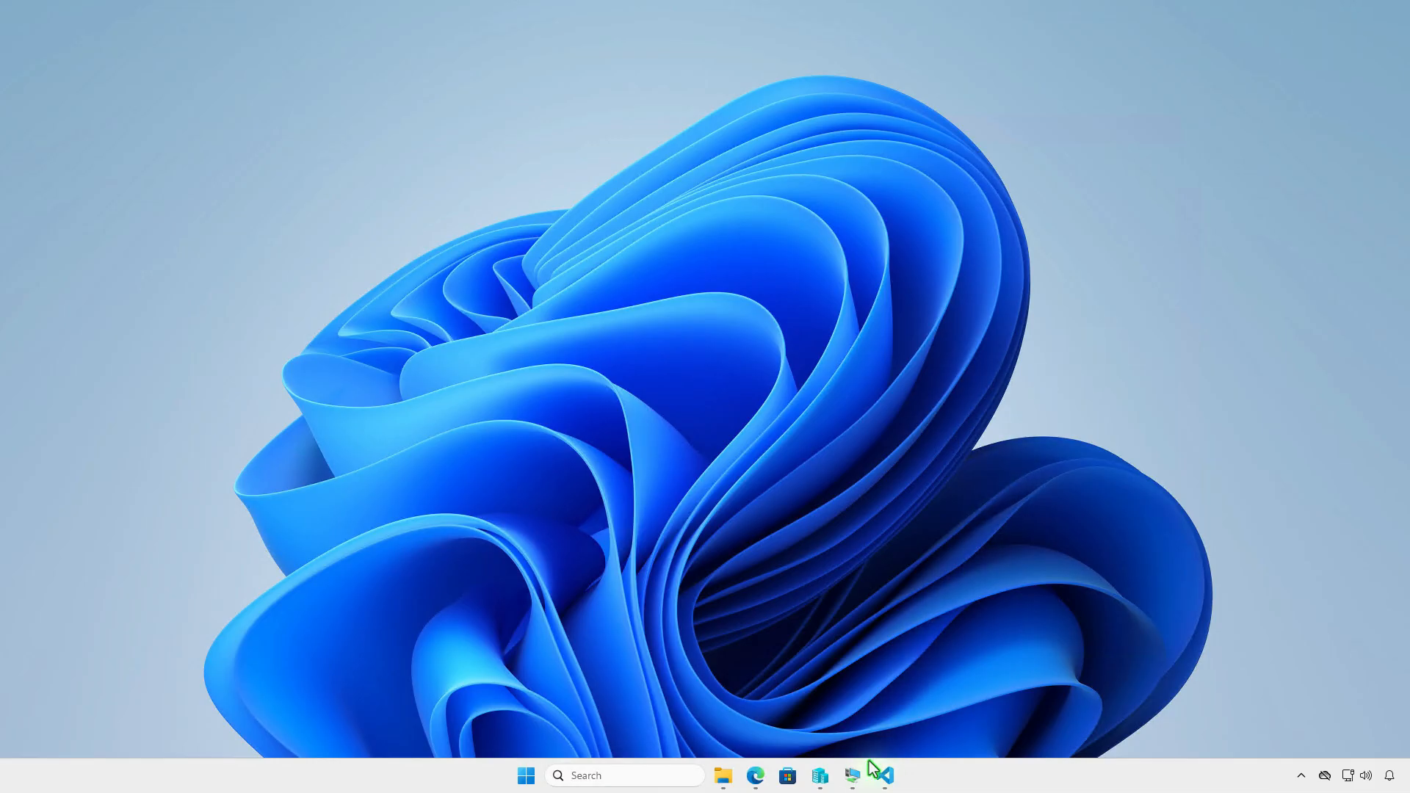
{"action": "left_click", "coordinate": [853, 778]}
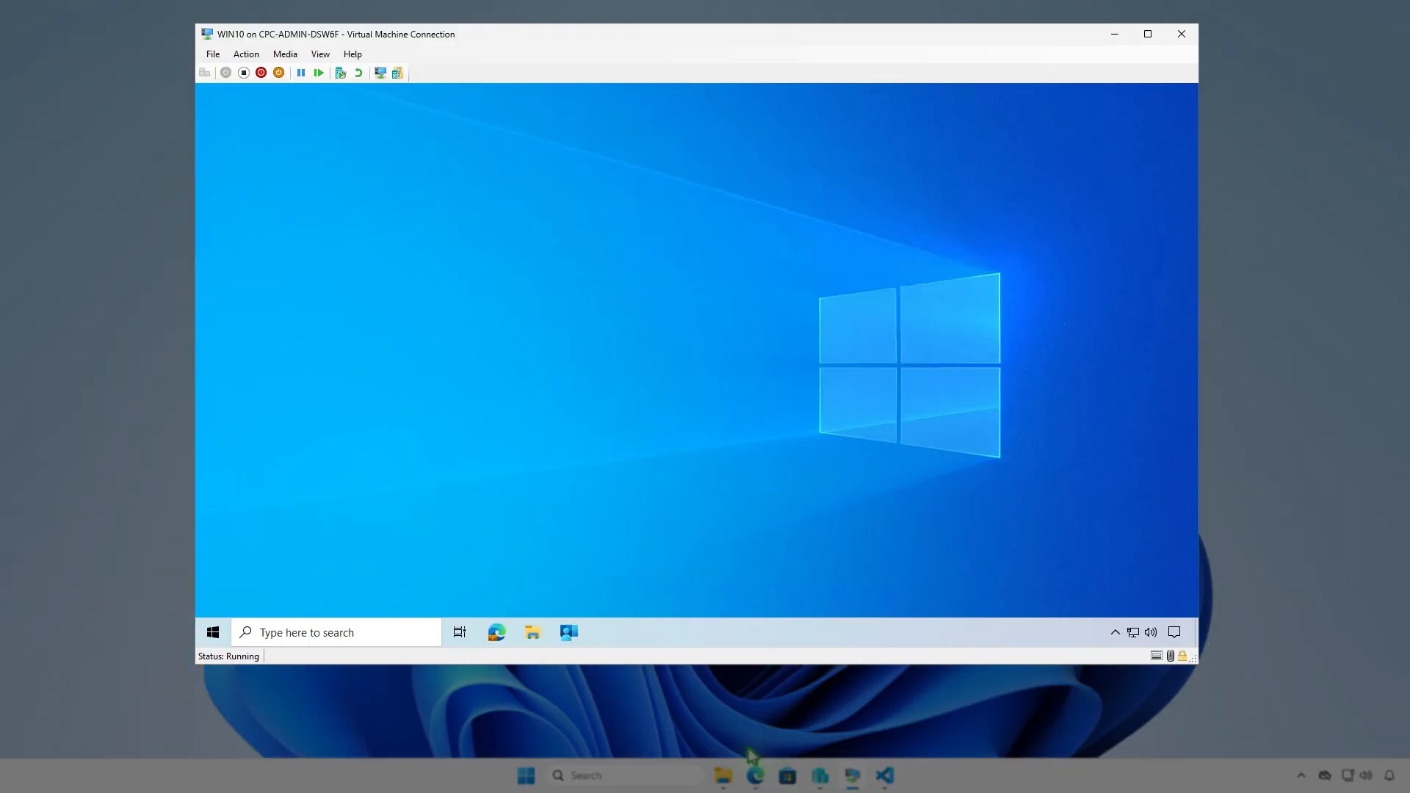
{"action": "left_click", "coordinate": [213, 634]}
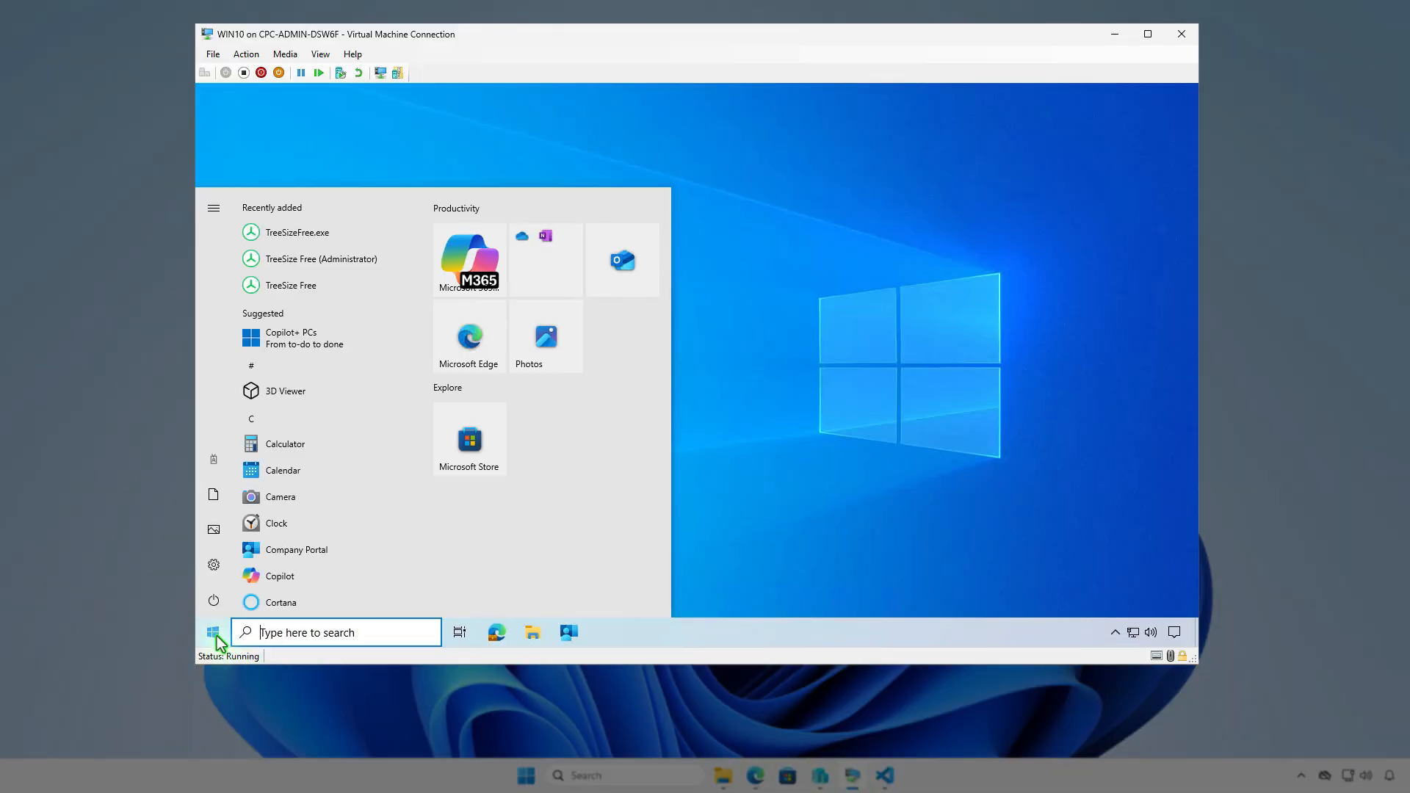
{"action": "left_click", "coordinate": [221, 461]}
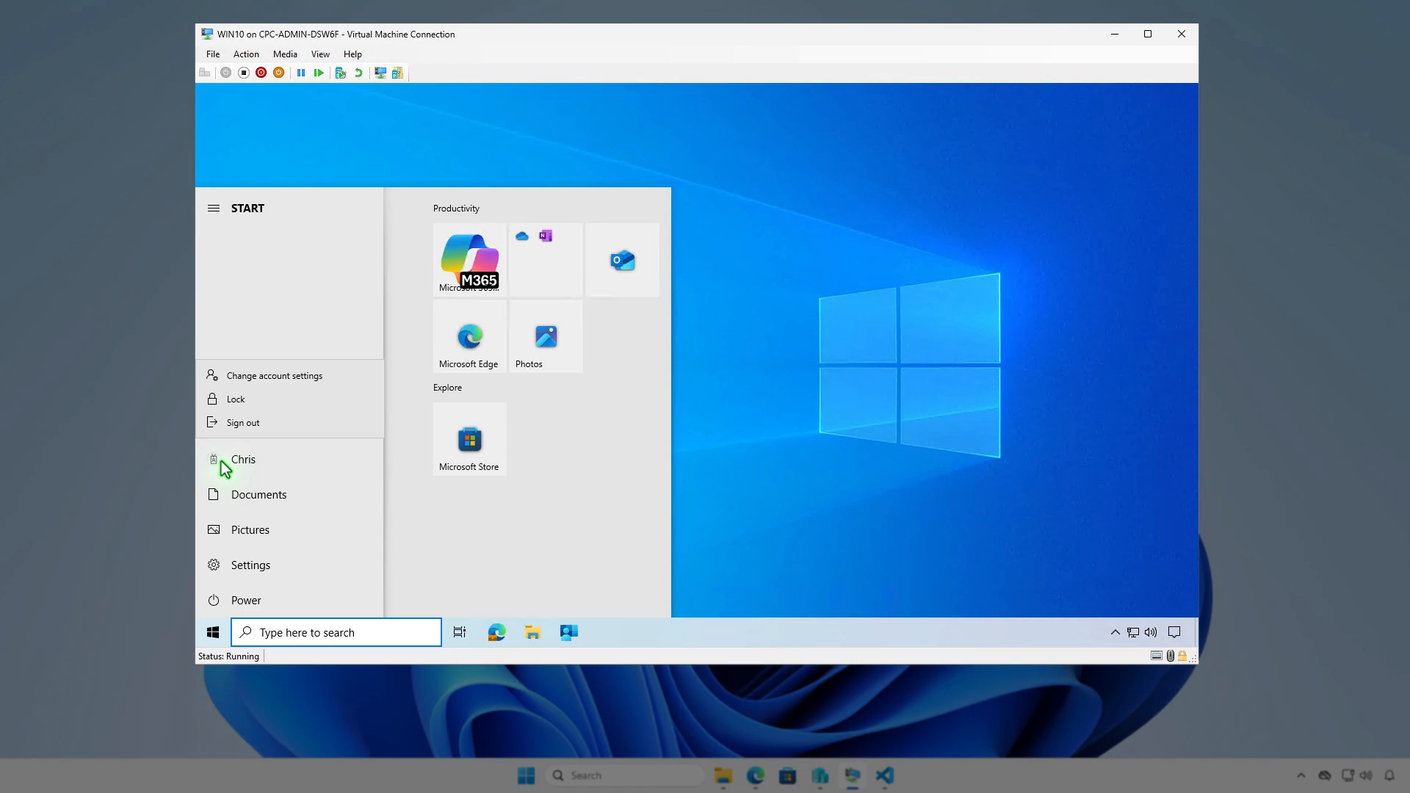
{"action": "left_click", "coordinate": [323, 380]}
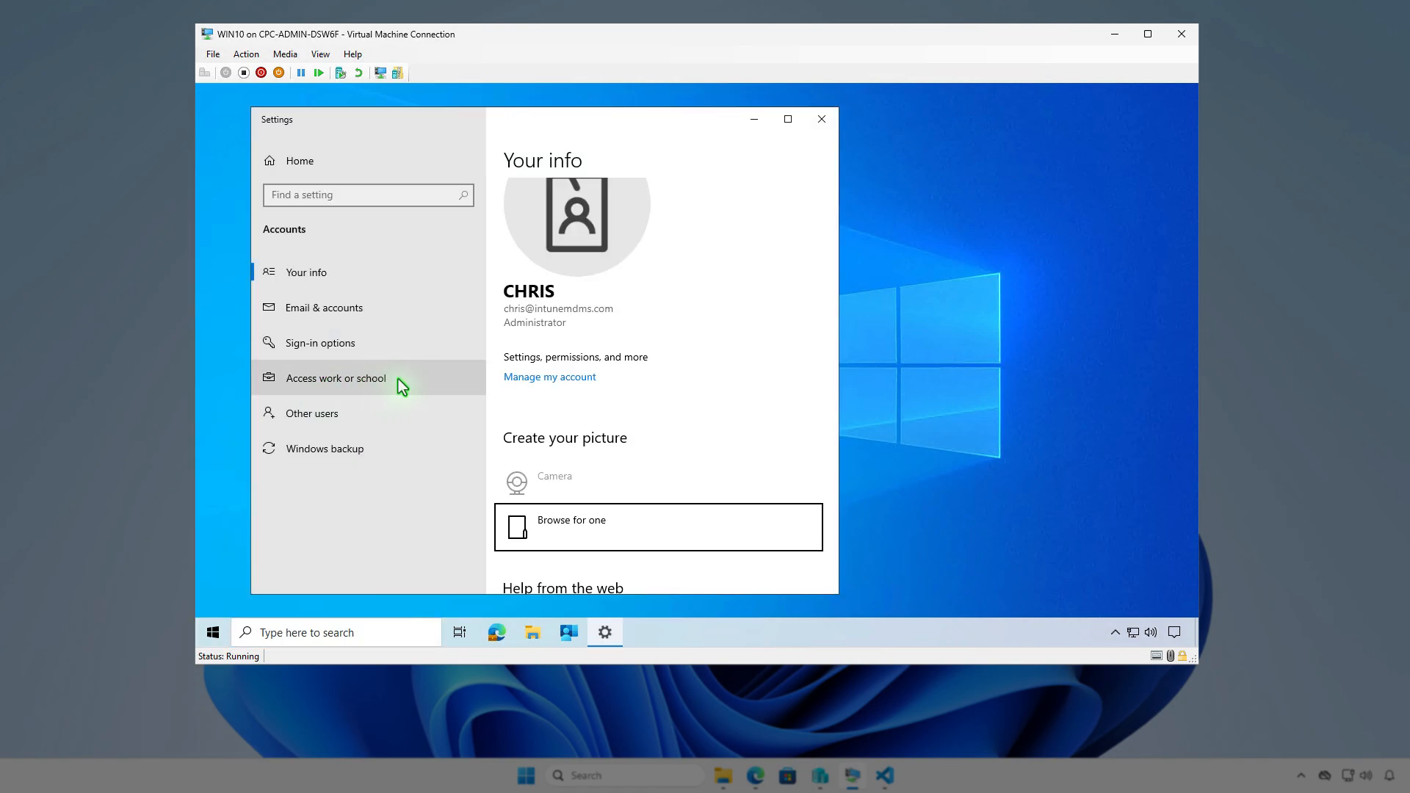
{"action": "left_click", "coordinate": [398, 379]}
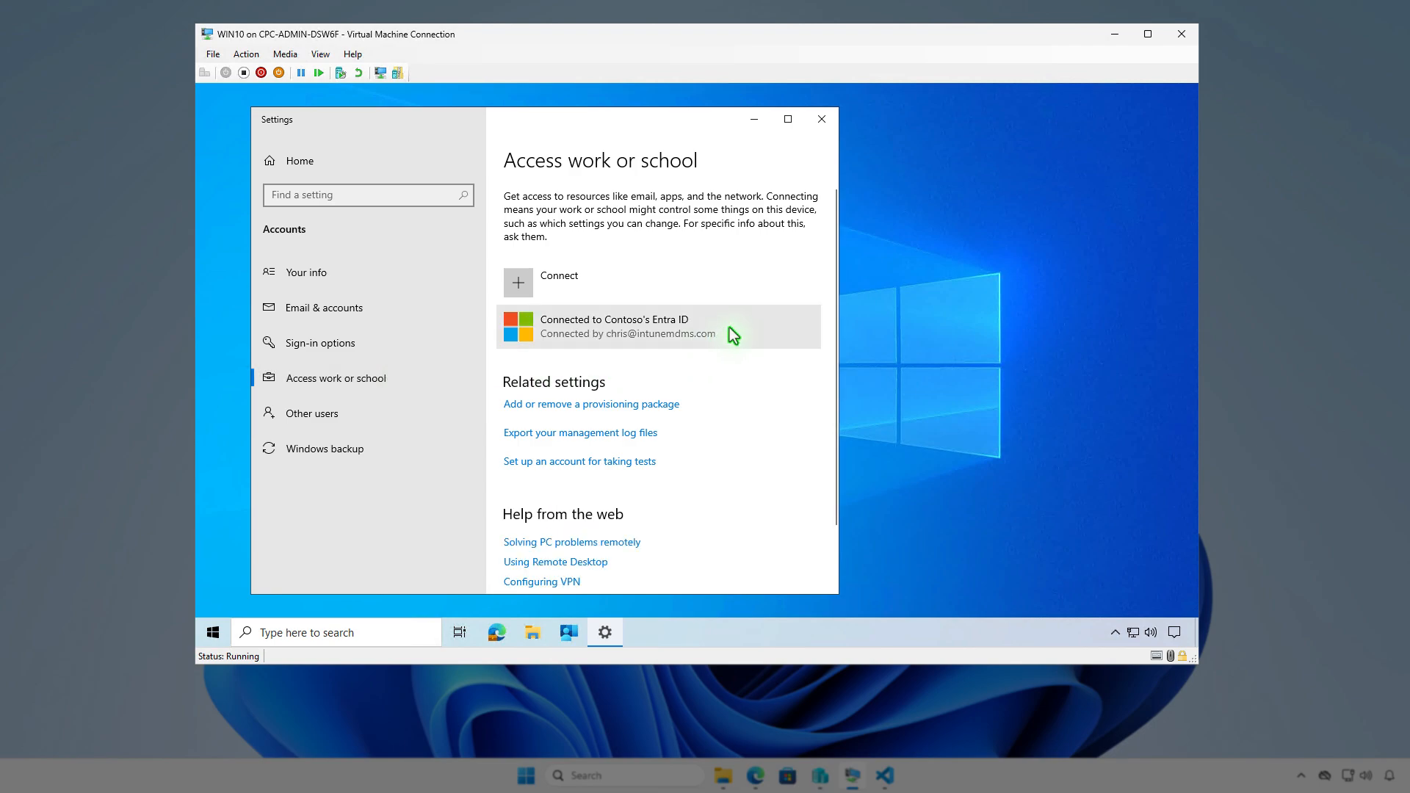
{"action": "left_click", "coordinate": [733, 335]}
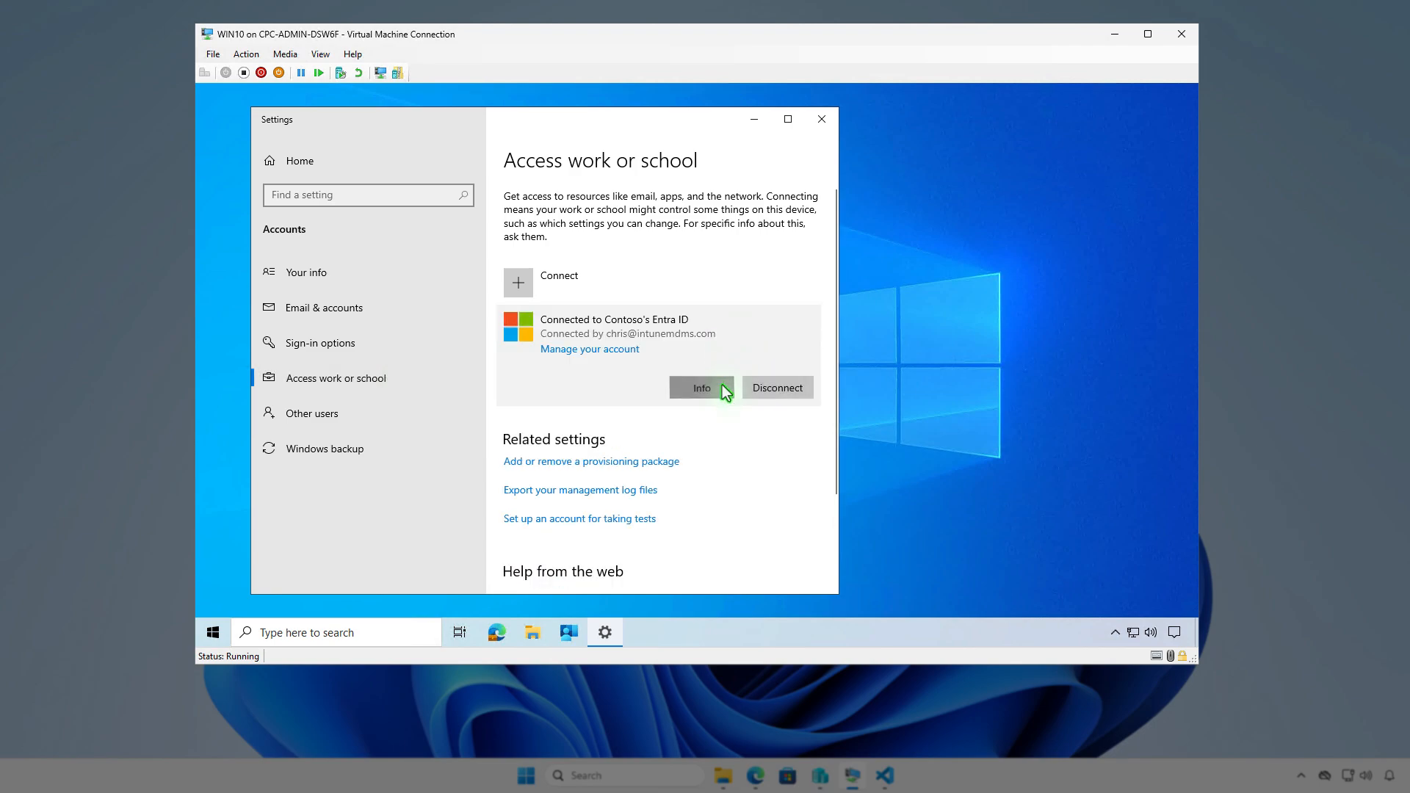
{"action": "left_click", "coordinate": [721, 387]}
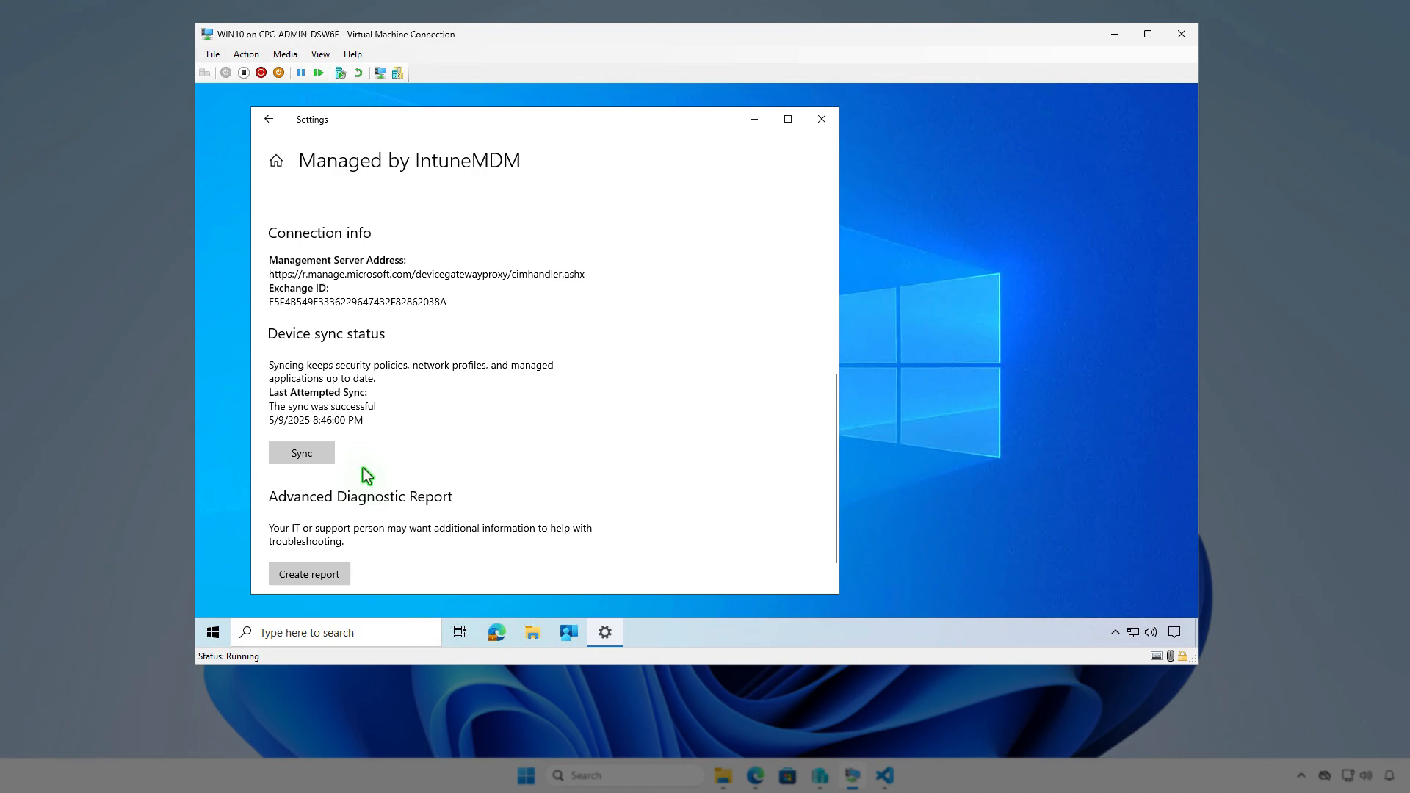
{"action": "left_click", "coordinate": [746, 126]}
Step: Sync the device from the Company Portal settings and check the Windows notifications for the Autodesk Mudbox installation
{"action": "left_click", "coordinate": [568, 636]}
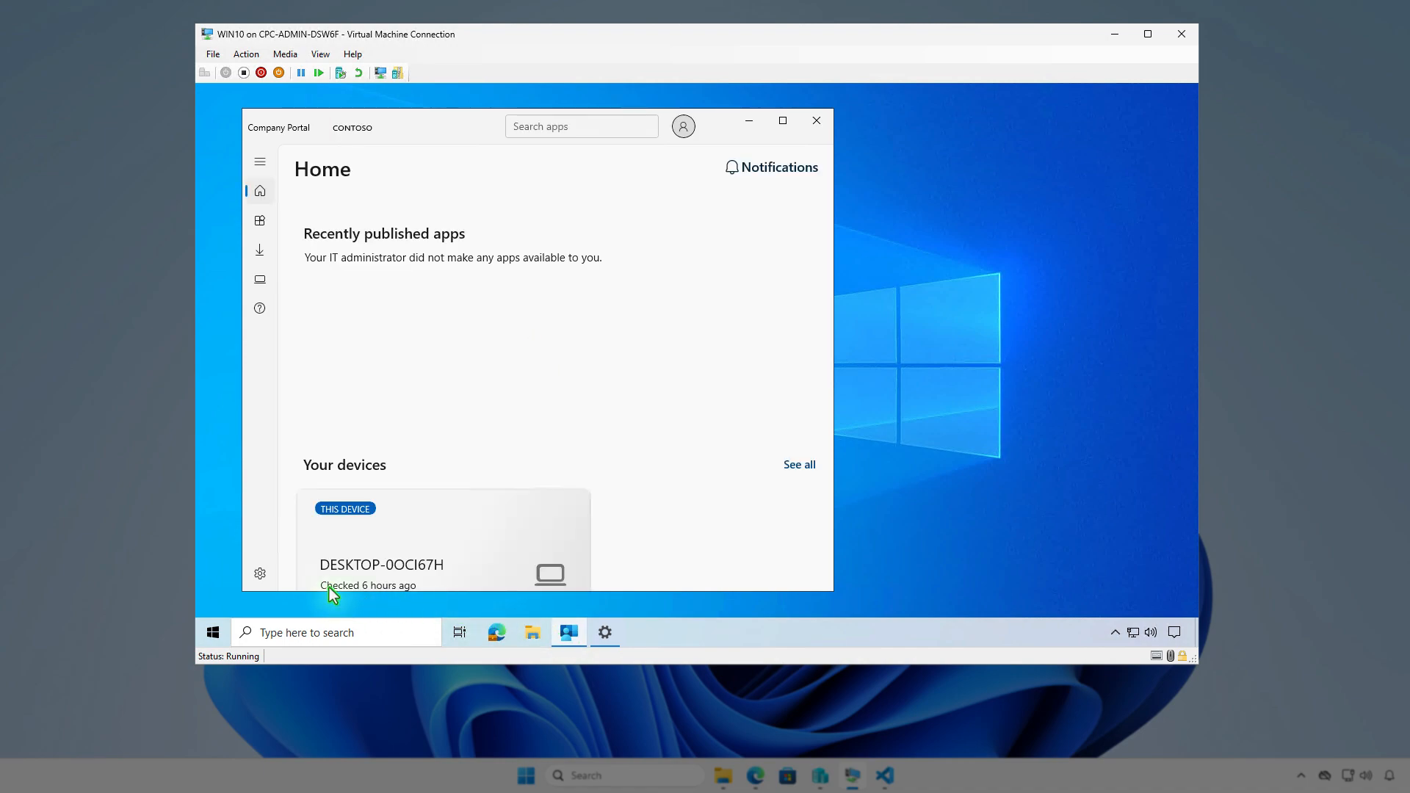
{"action": "left_click", "coordinate": [272, 575]}
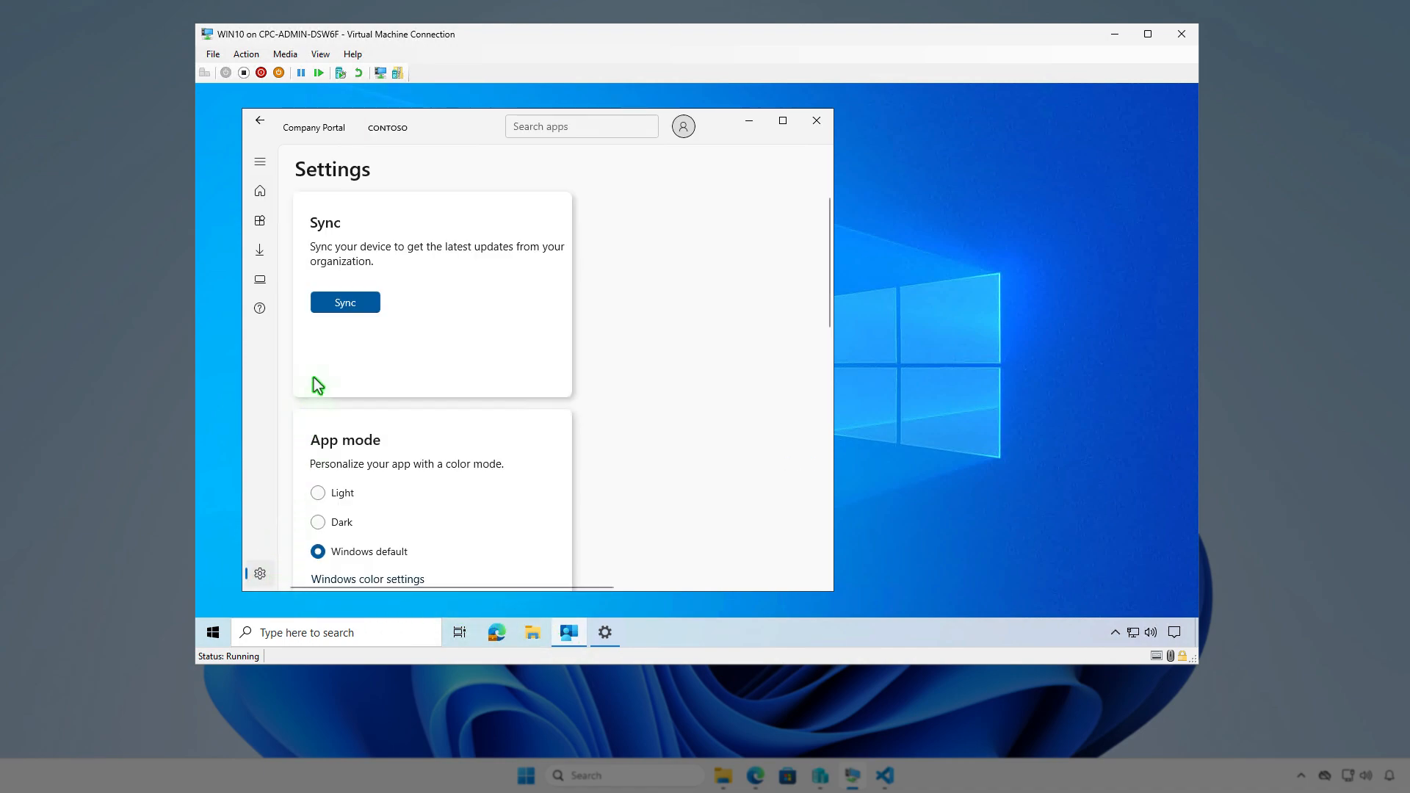
{"action": "left_click", "coordinate": [359, 306]}
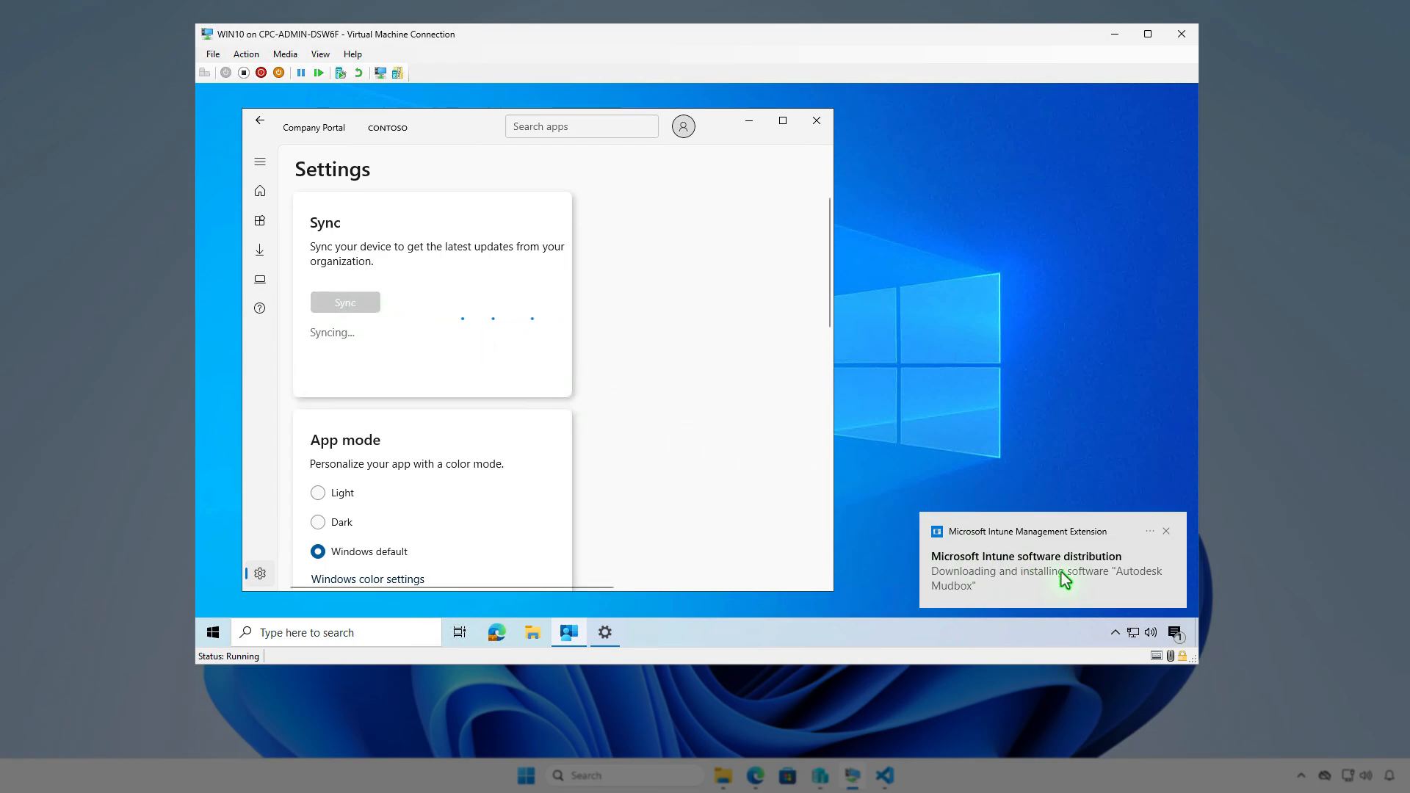
{"action": "left_click", "coordinate": [1174, 635]}
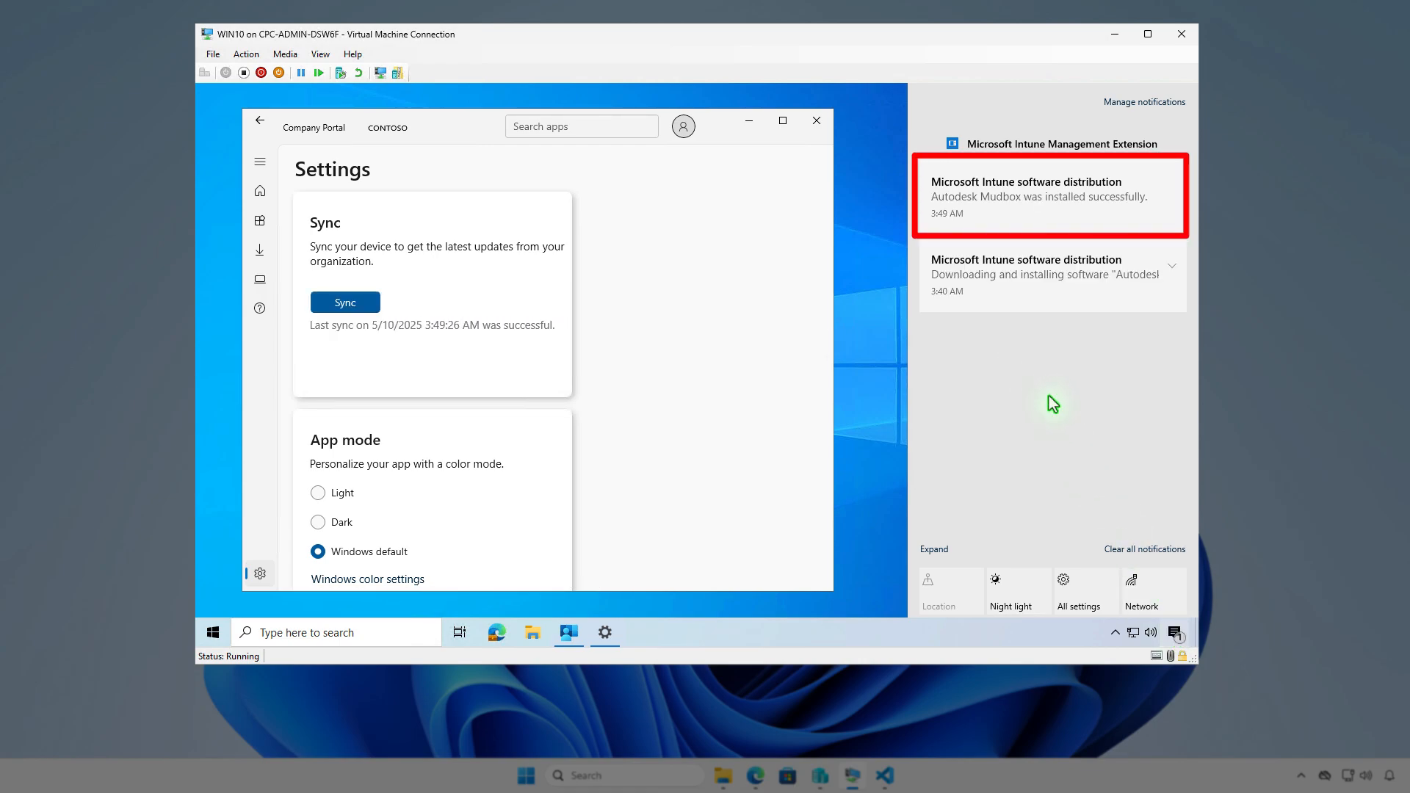
{"action": "left_click", "coordinate": [748, 122]}
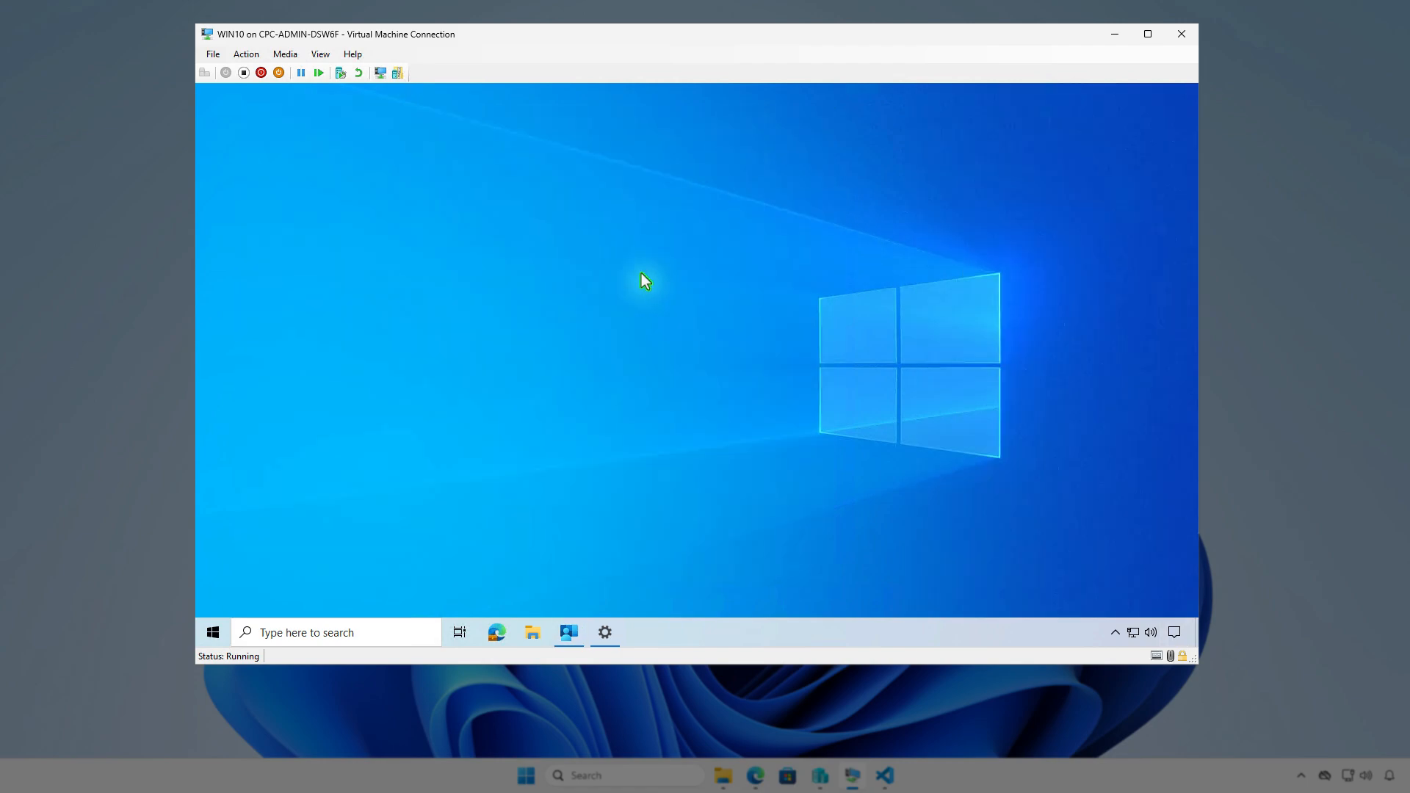
Step: Search the virtual machine's installed apps for "mu" to verify Autodesk Mudbox, then close Settings and minimize the virtual machine
{"action": "right_click", "coordinate": [215, 631]}
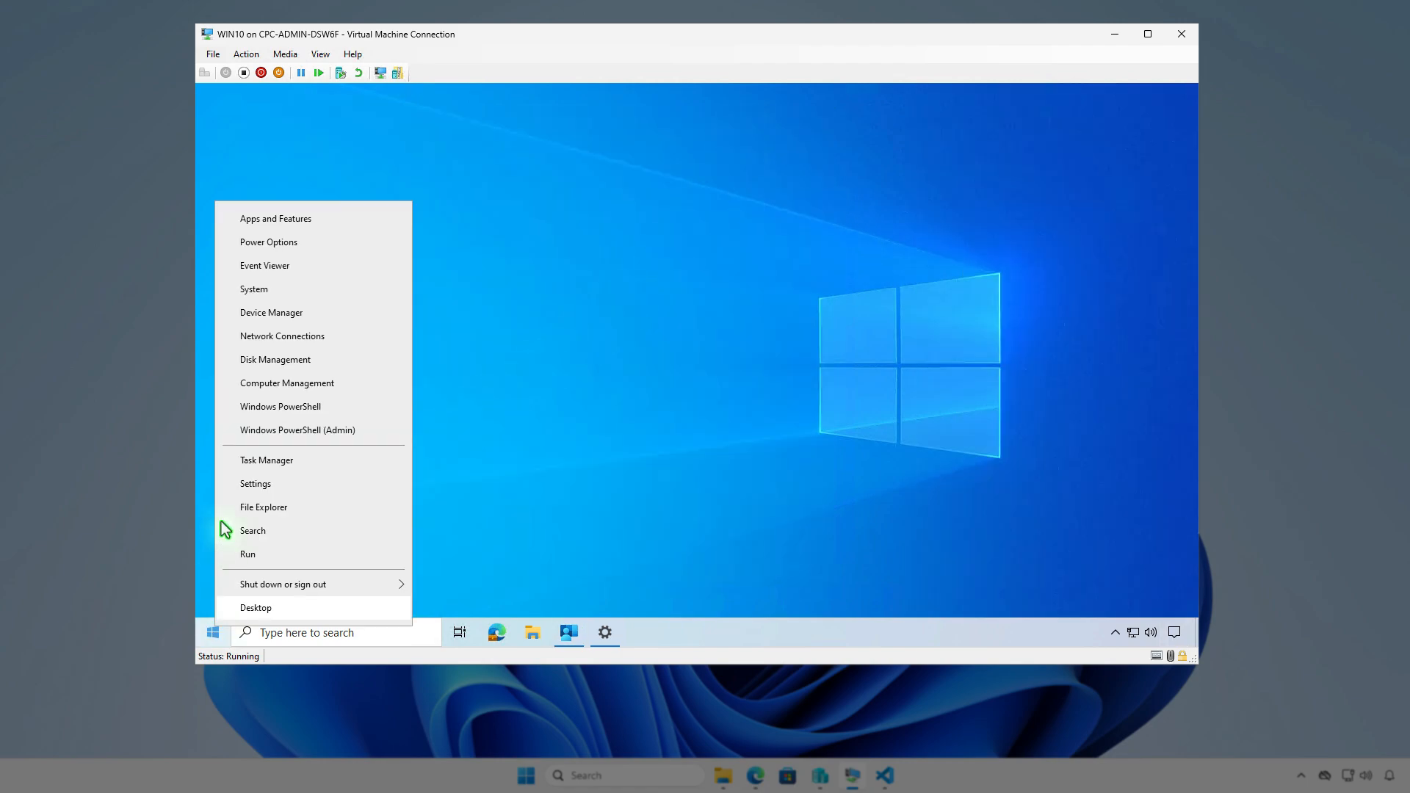
{"action": "left_click", "coordinate": [307, 220]}
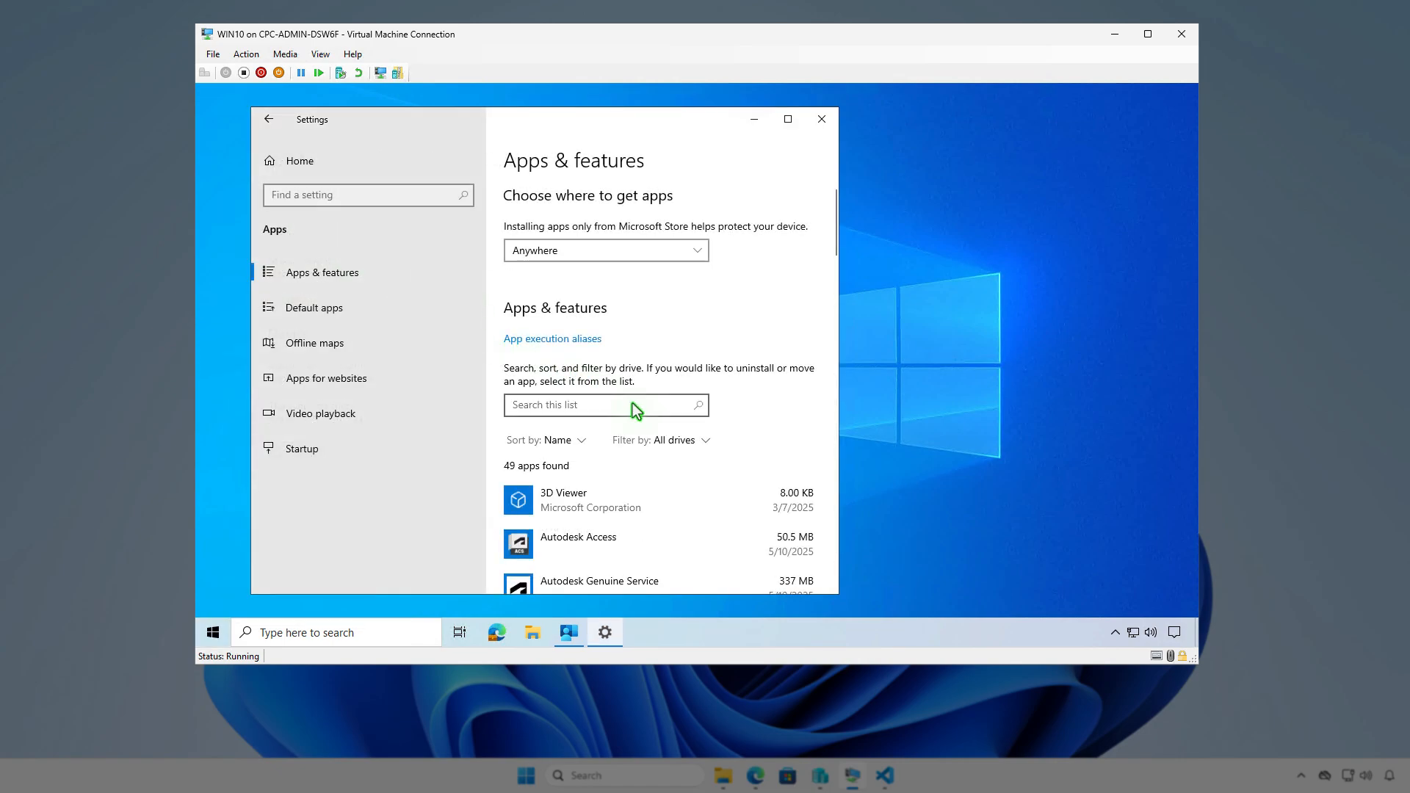
{"action": "left_click", "coordinate": [636, 410]}
{"action": "type", "text": "mu"}
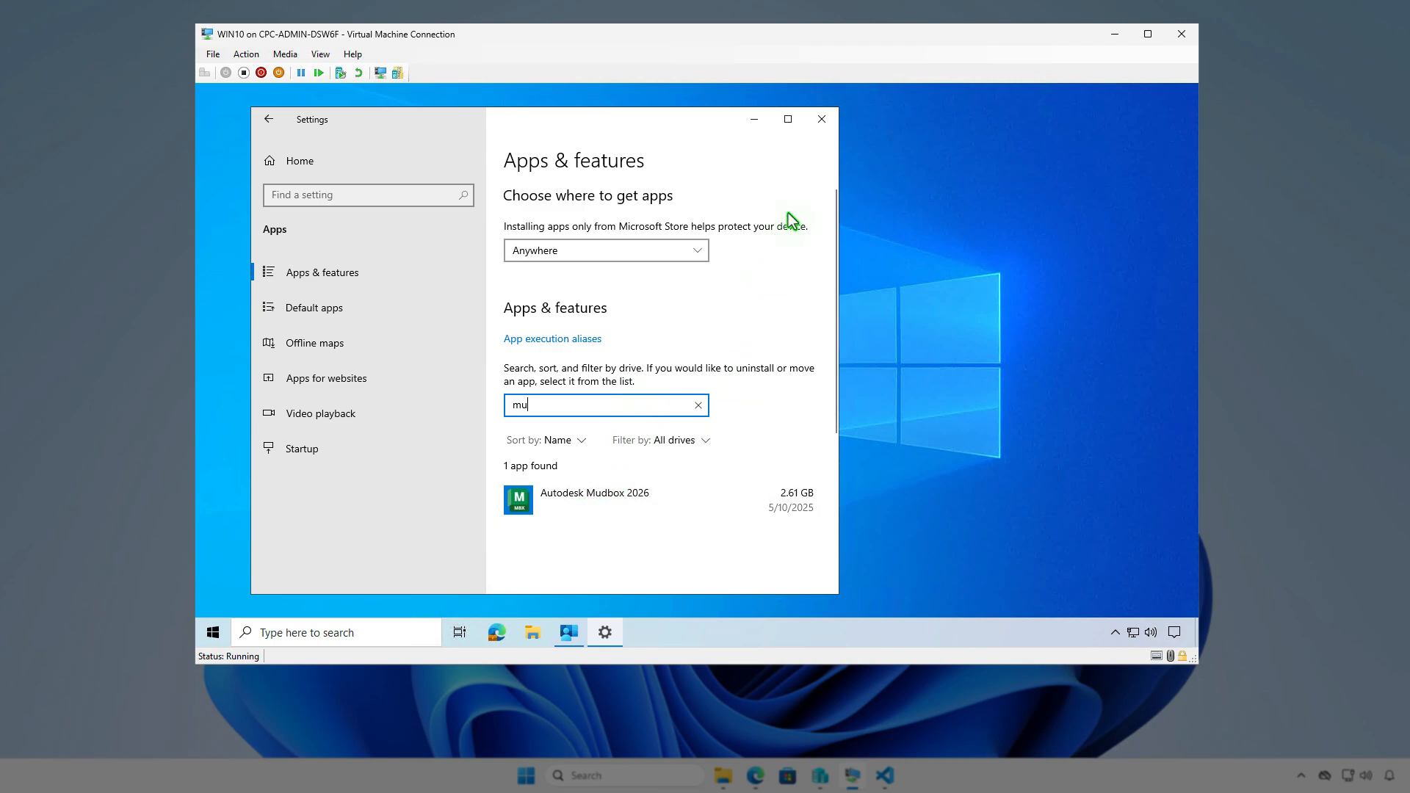
{"action": "left_click", "coordinate": [821, 121]}
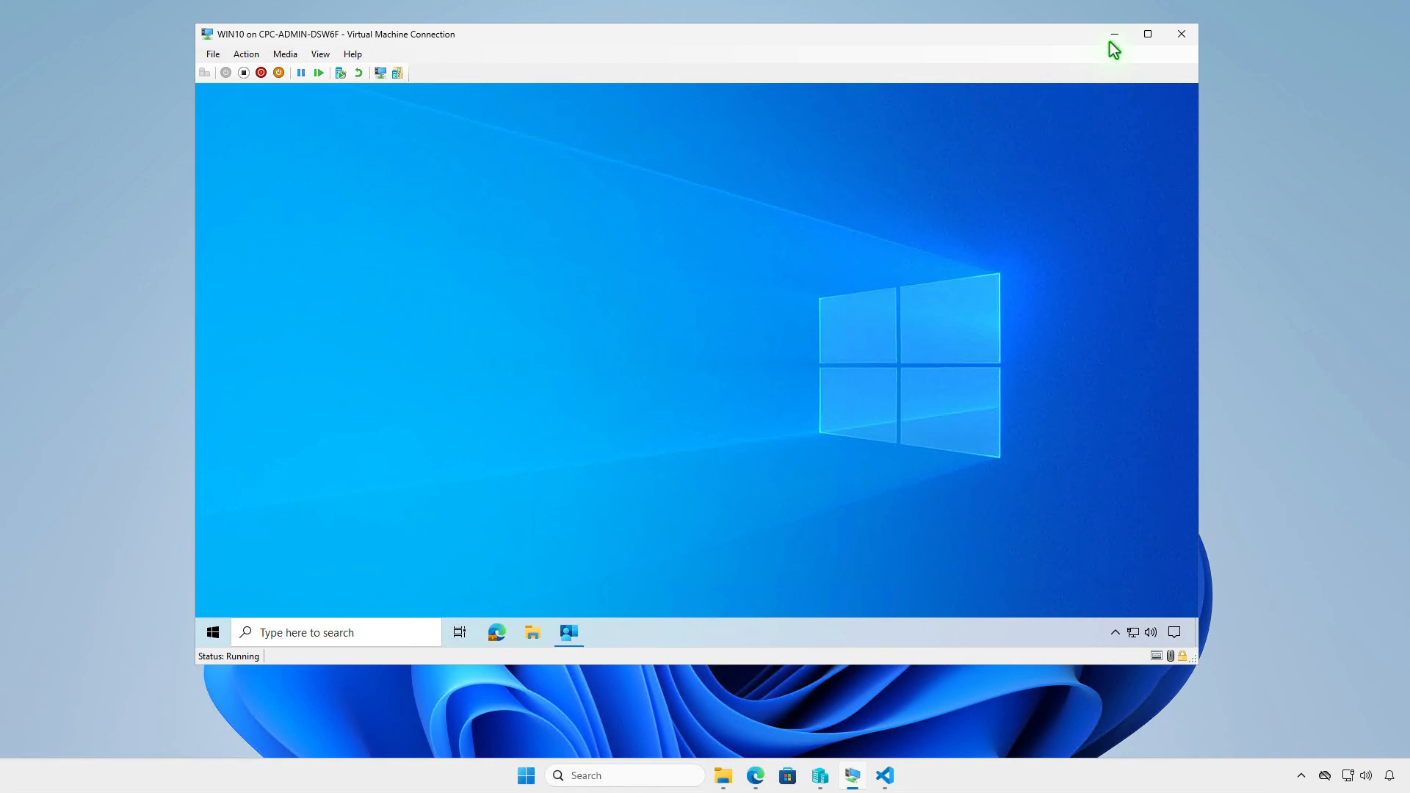
{"action": "left_click", "coordinate": [1114, 35]}
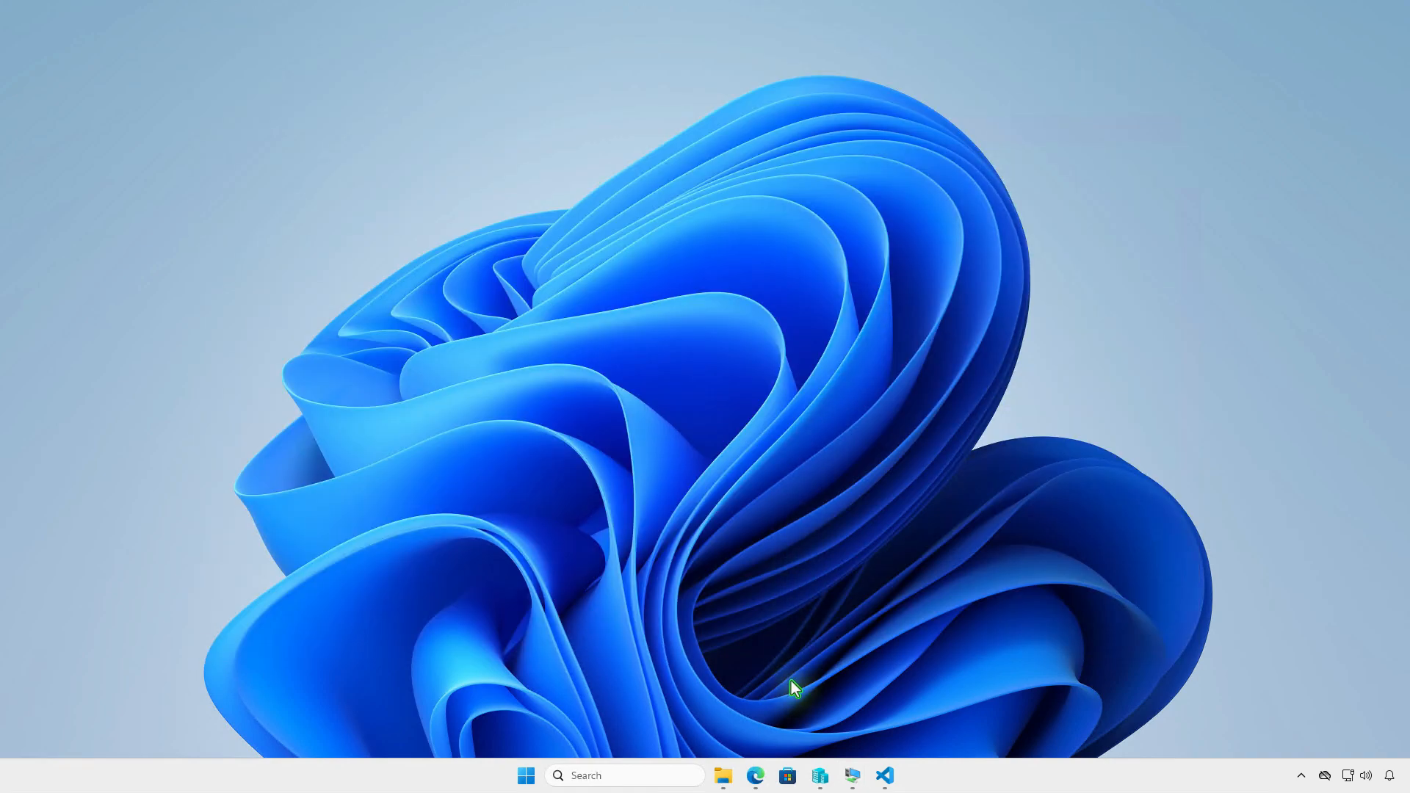
Step: Switch to the Intune admin center in Edge, reload Autodesk Mudbox's overview and examine its device installation status
{"action": "left_click", "coordinate": [756, 776]}
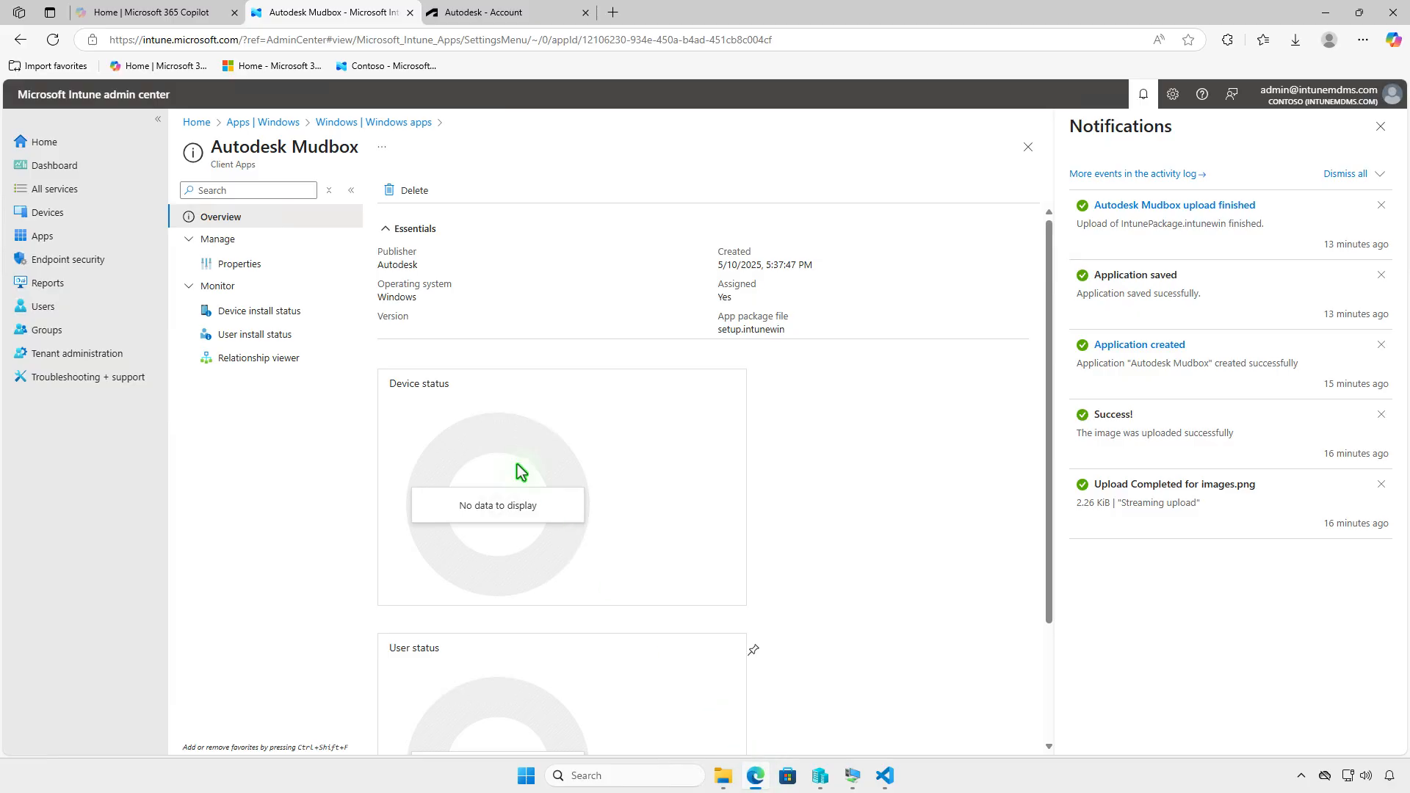
{"action": "left_click", "coordinate": [52, 40]}
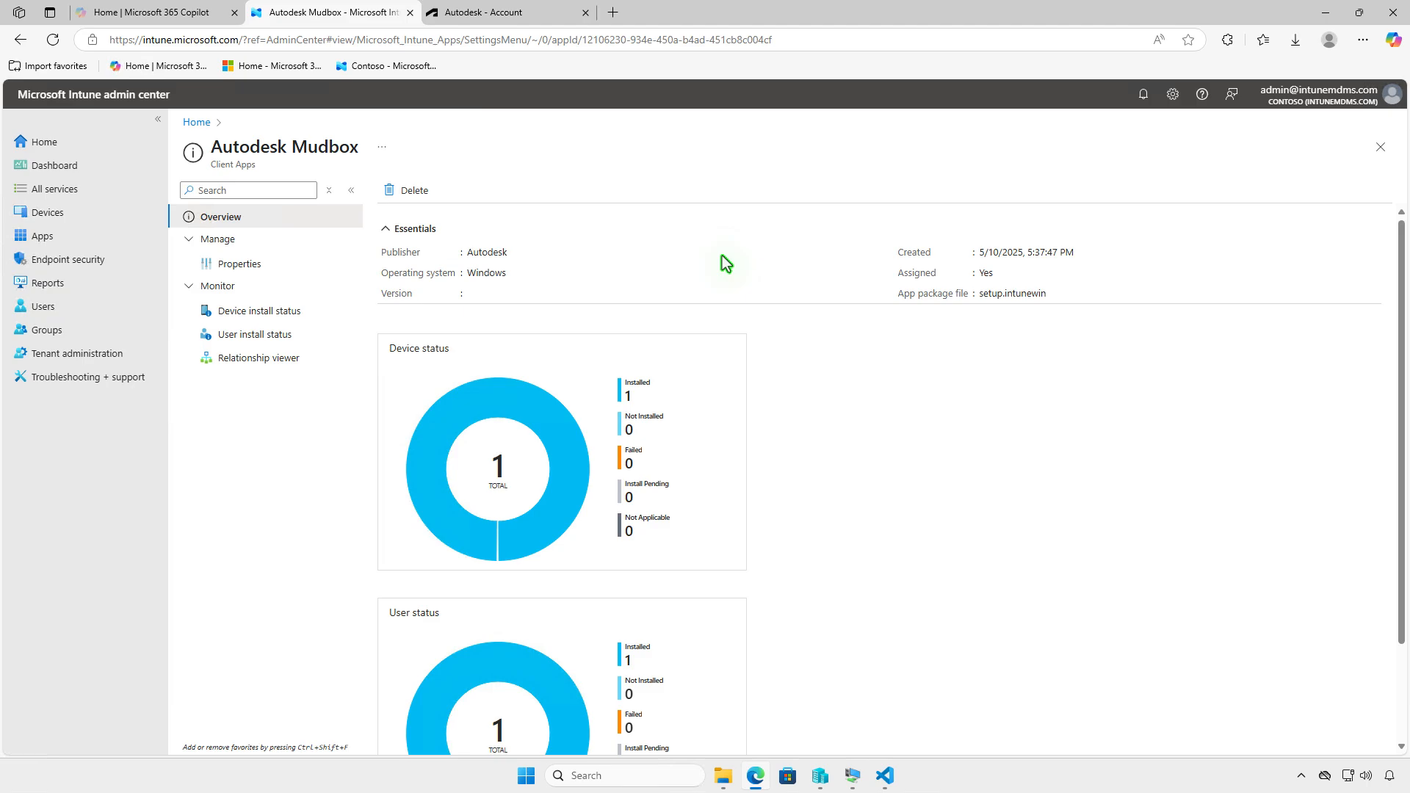
{"action": "left_click", "coordinate": [288, 312]}
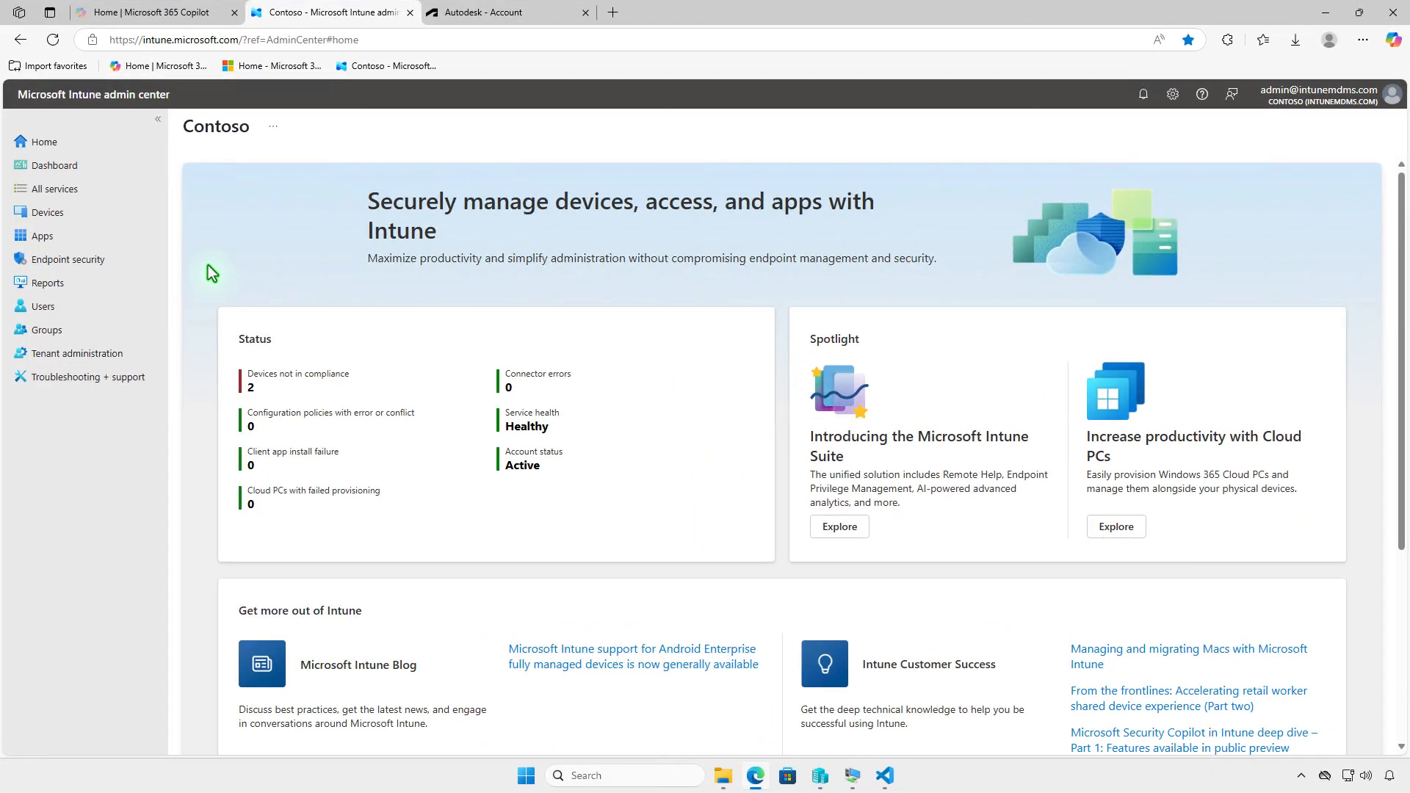
Step: Edit the assignments in the properties of the Windows app Autodesk Mudbox and remove Test_Devices from the Required group list
{"action": "left_click", "coordinate": [75, 241]}
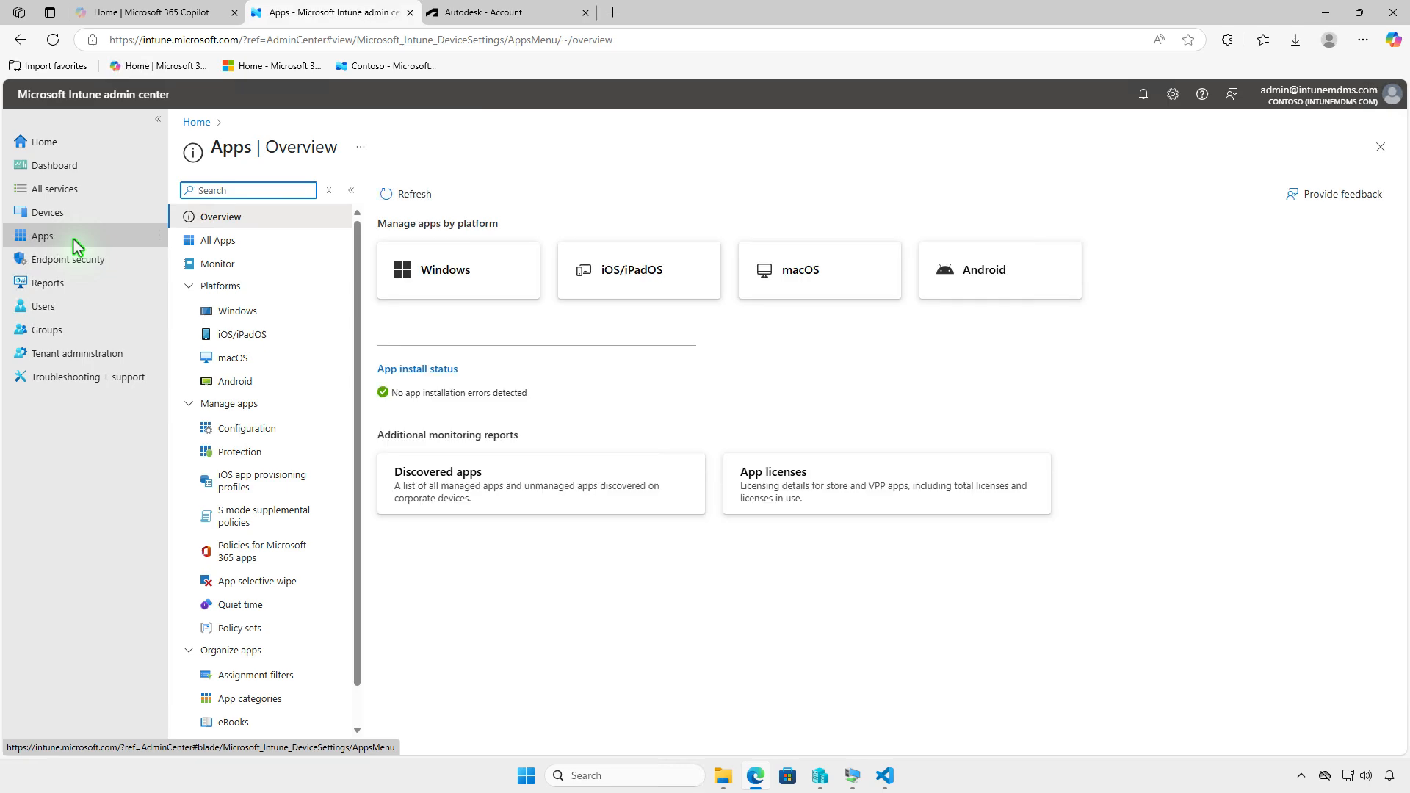
{"action": "left_click", "coordinate": [294, 312]}
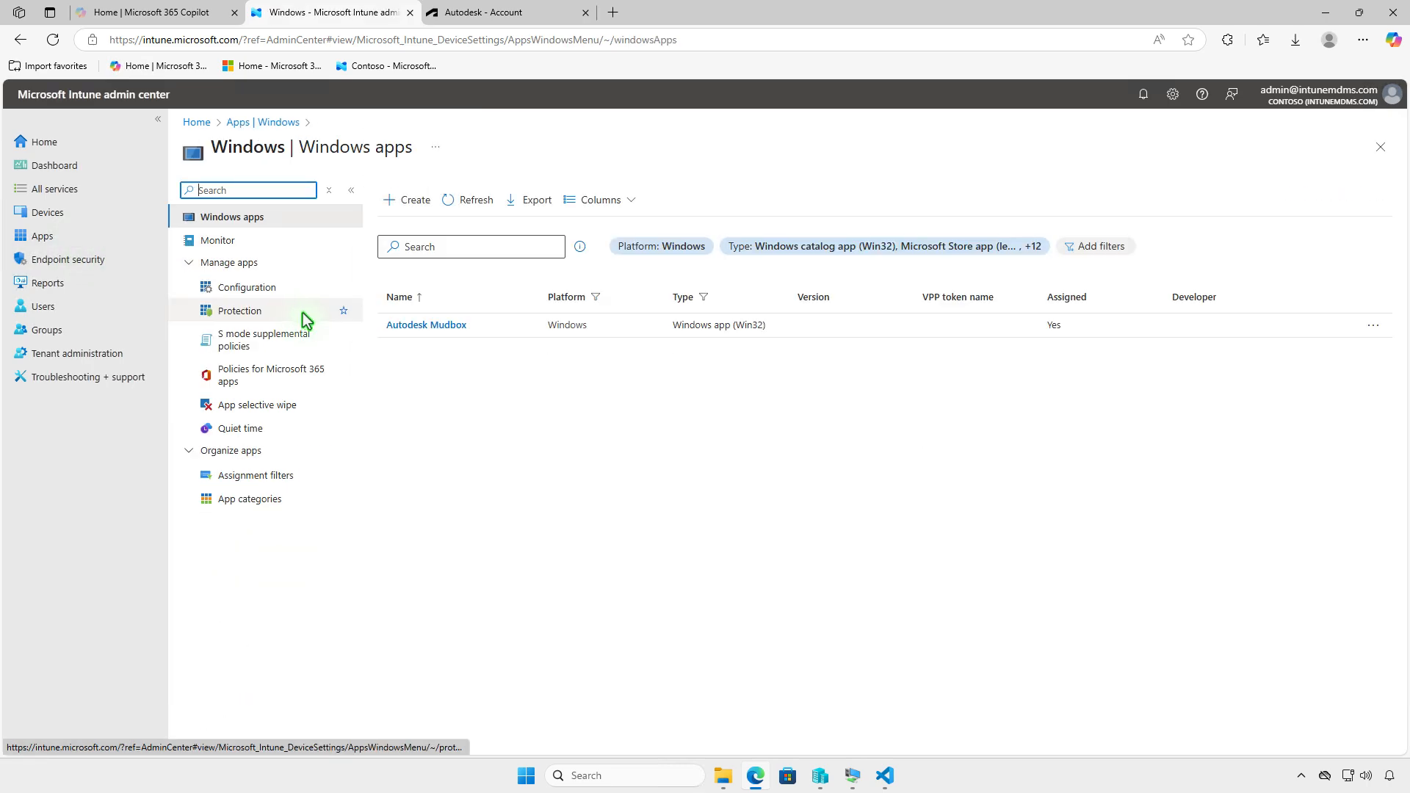
{"action": "left_click", "coordinate": [451, 326]}
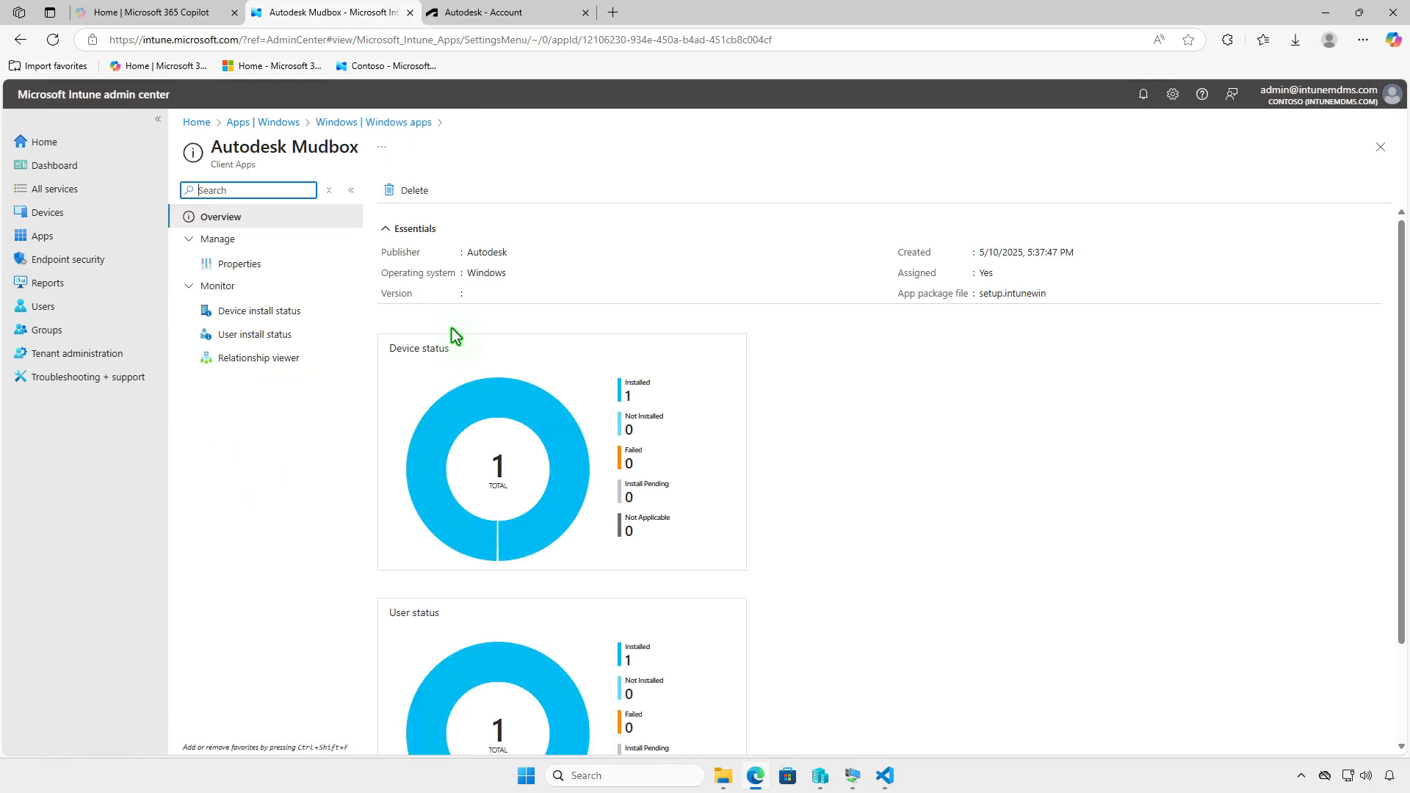
{"action": "left_click", "coordinate": [268, 263]}
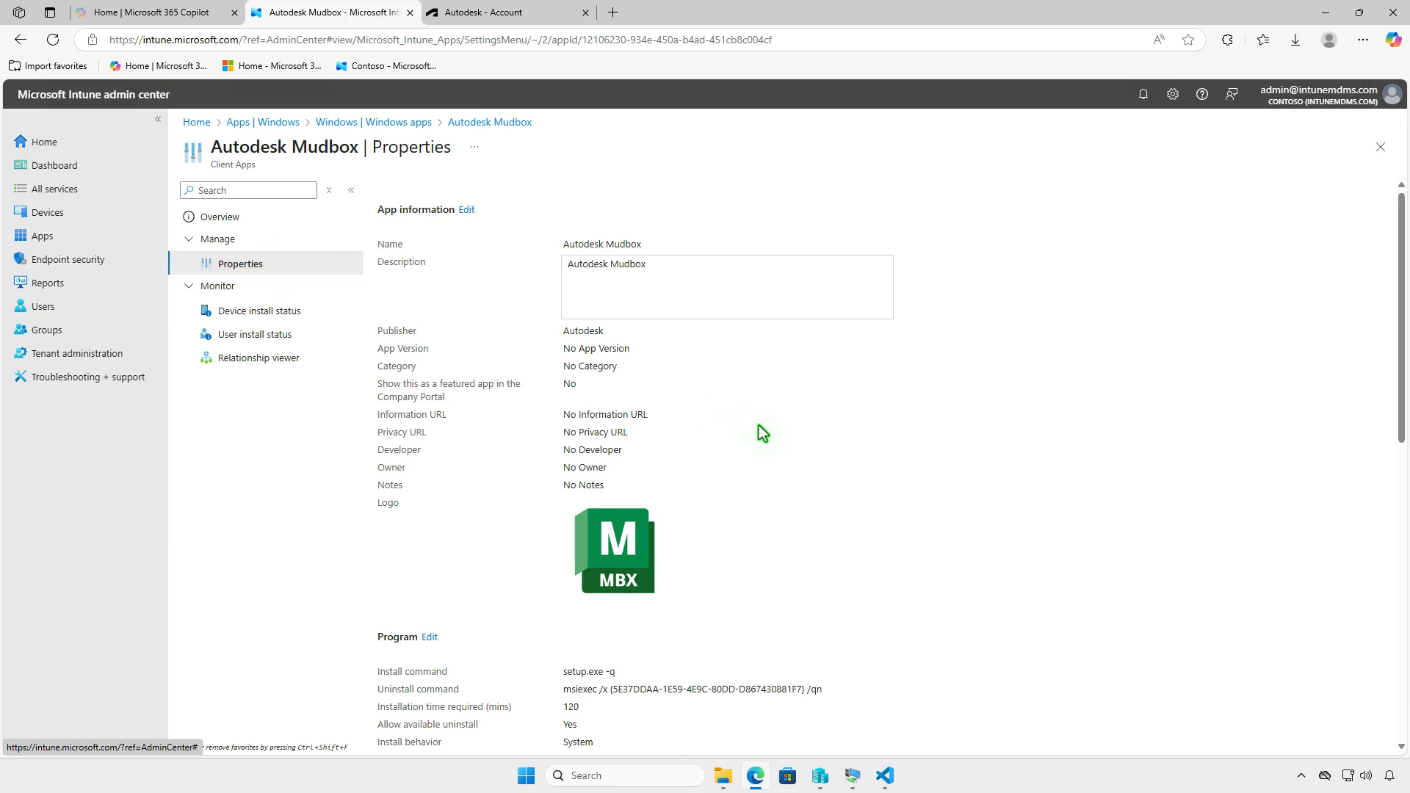
{"action": "scroll", "coordinate": [765, 438], "scroll_direction": "down", "scroll_amount": 10}
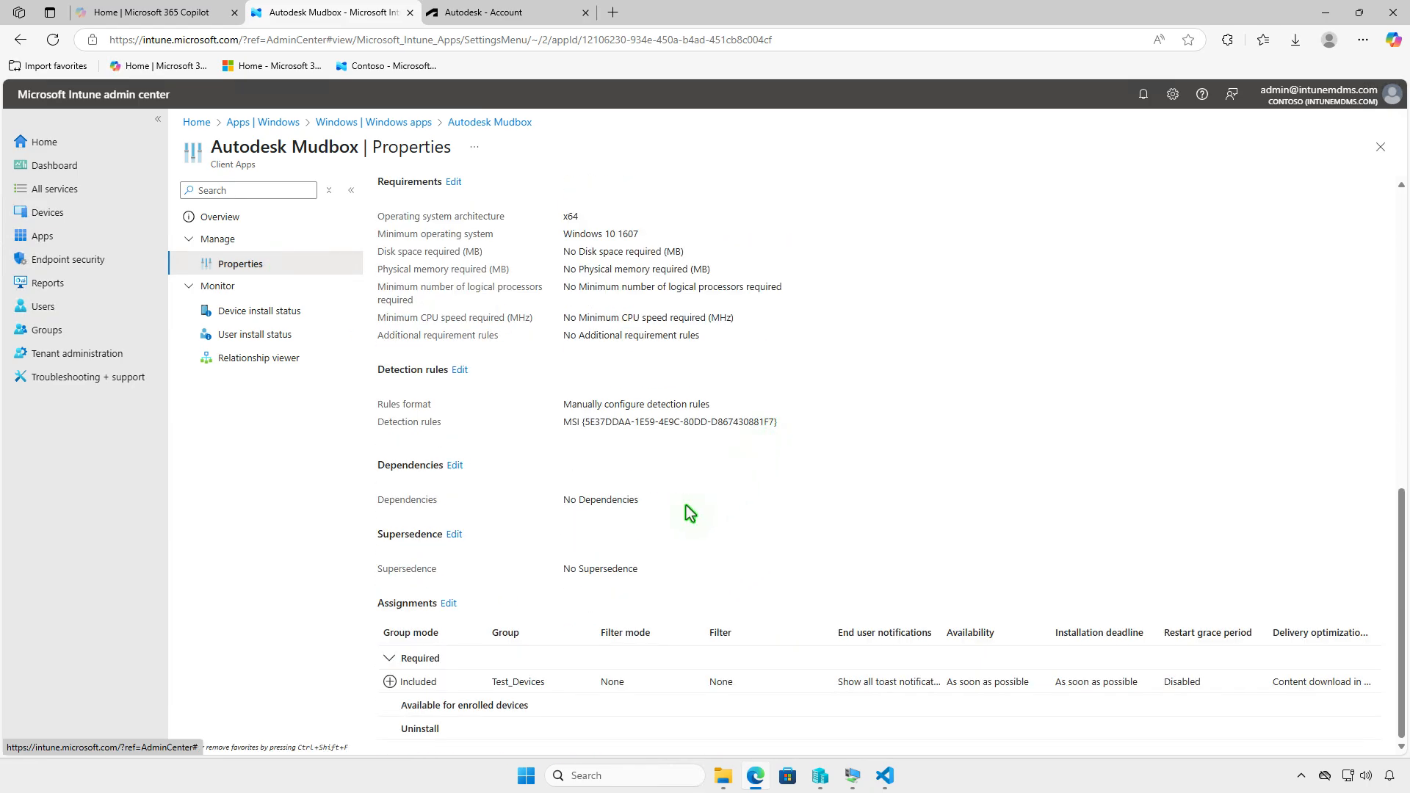
{"action": "left_click", "coordinate": [448, 602]}
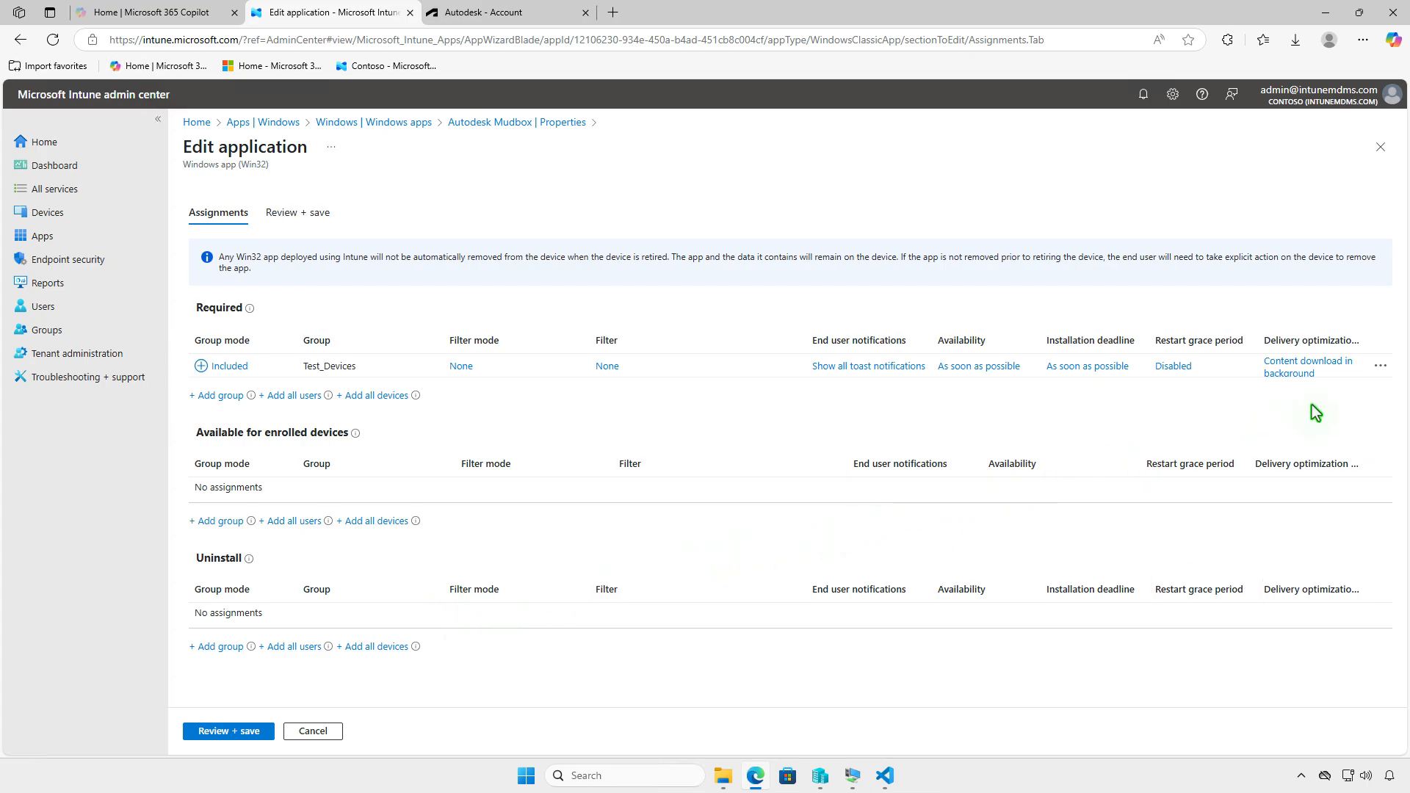
{"action": "left_click", "coordinate": [1380, 366]}
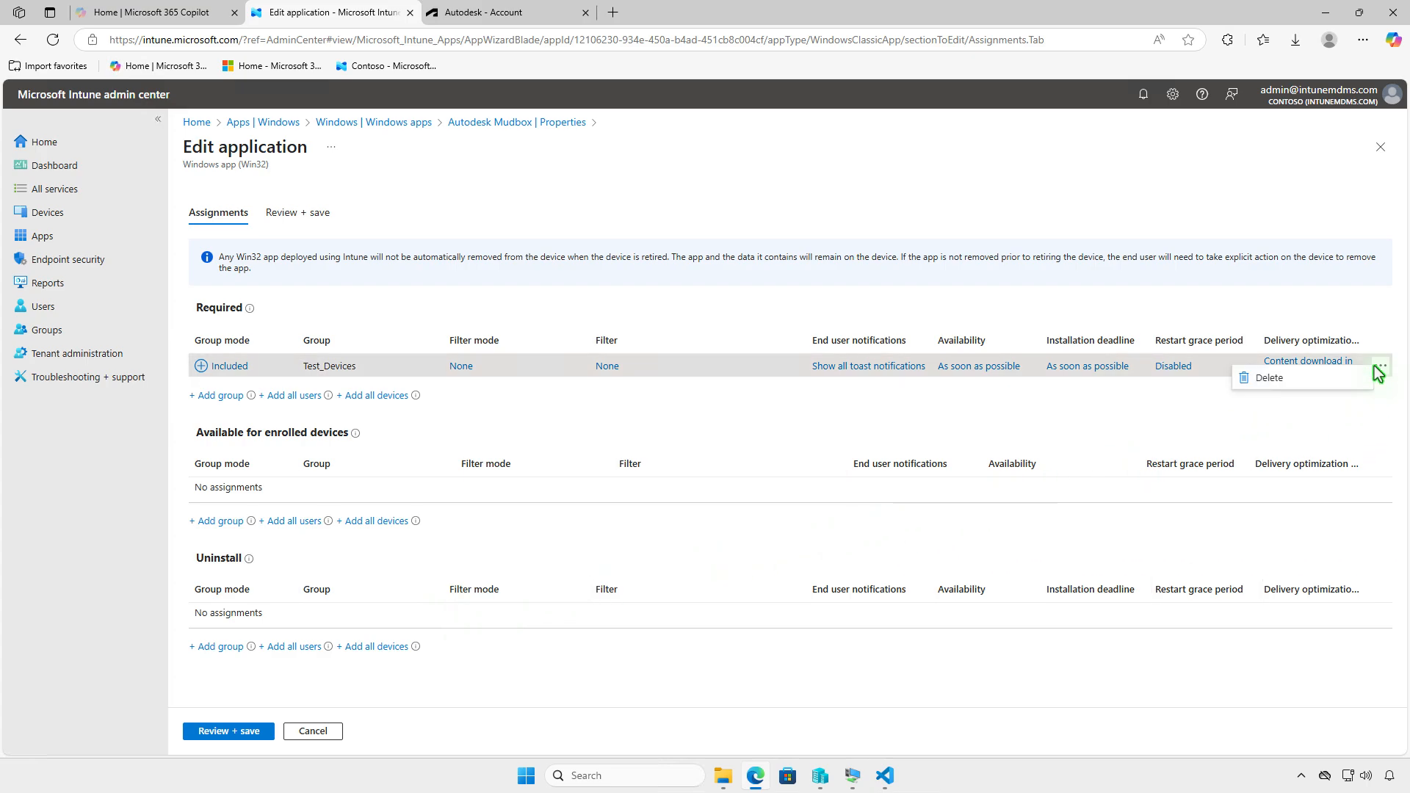
{"action": "left_click", "coordinate": [1332, 382]}
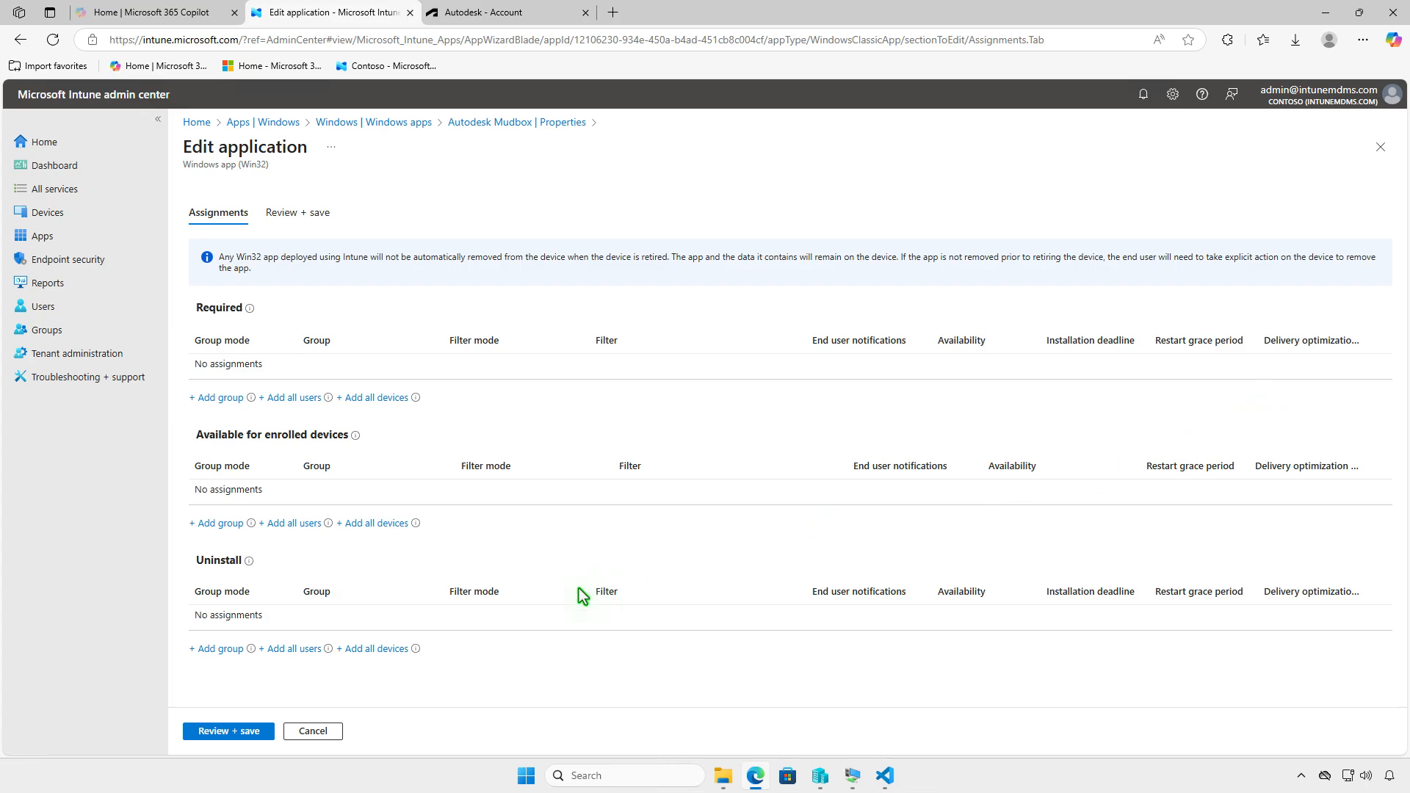
Step: Assign the Test_Devices group to Uninstall for Autodesk Mudbox and save the application's changes
{"action": "left_click", "coordinate": [212, 651]}
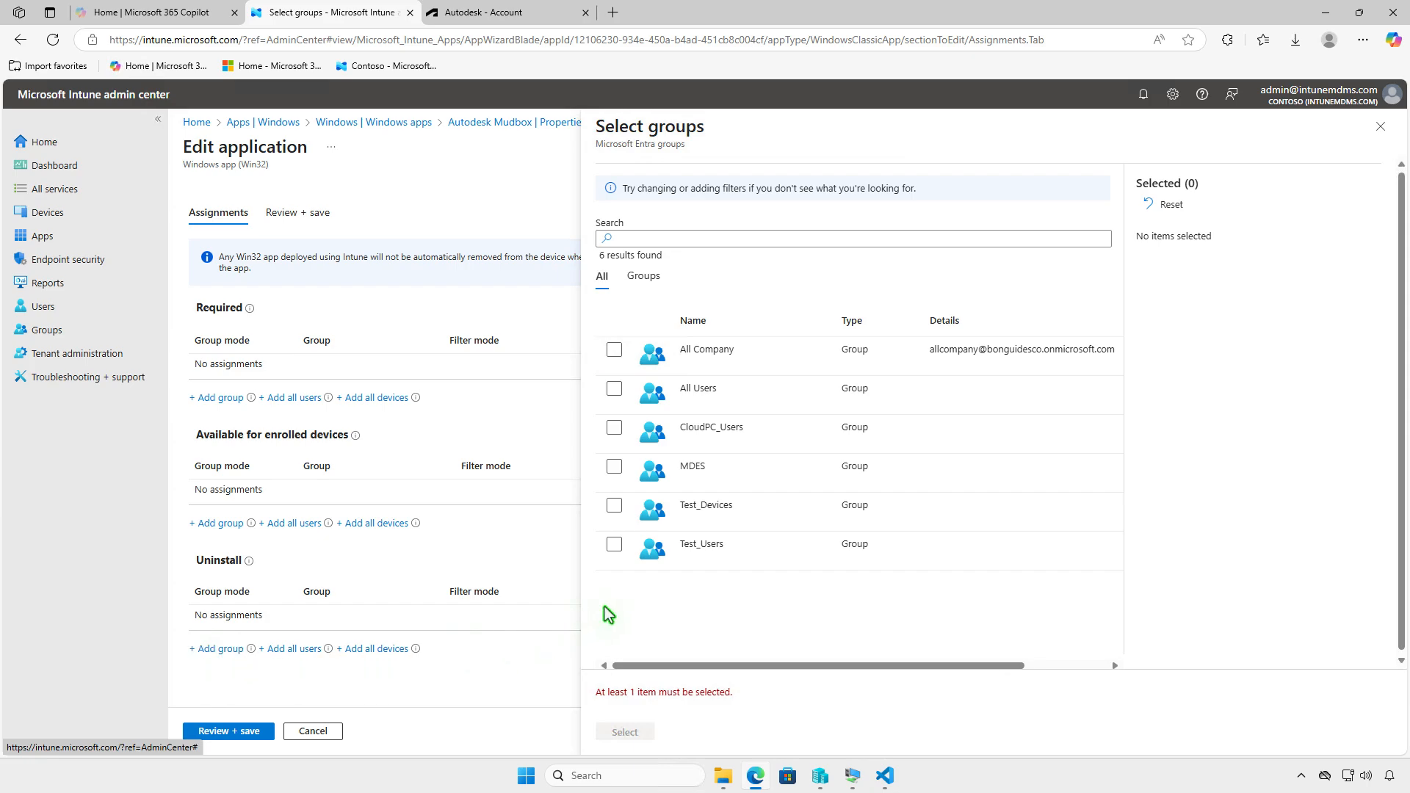
{"action": "left_click", "coordinate": [614, 507]}
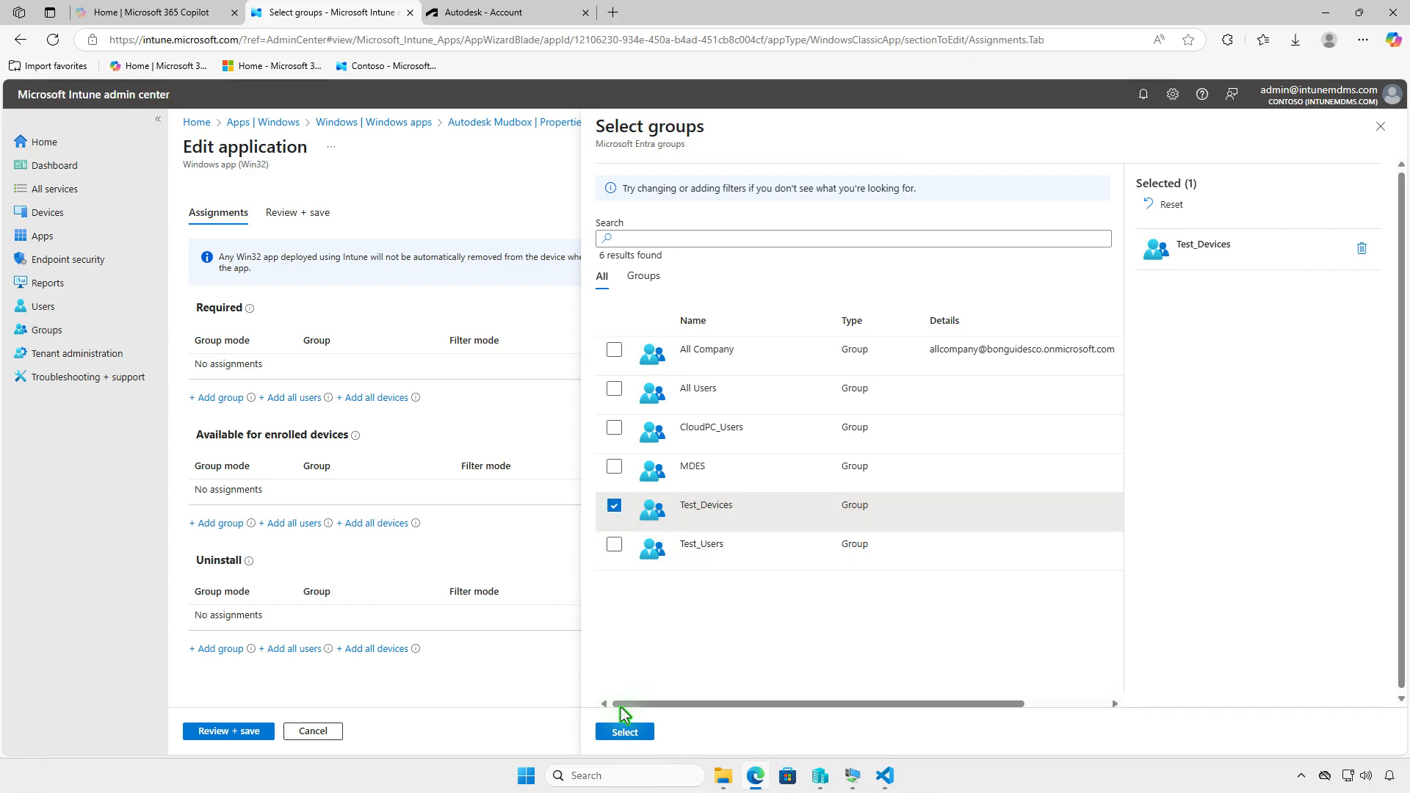
{"action": "left_click", "coordinate": [624, 732]}
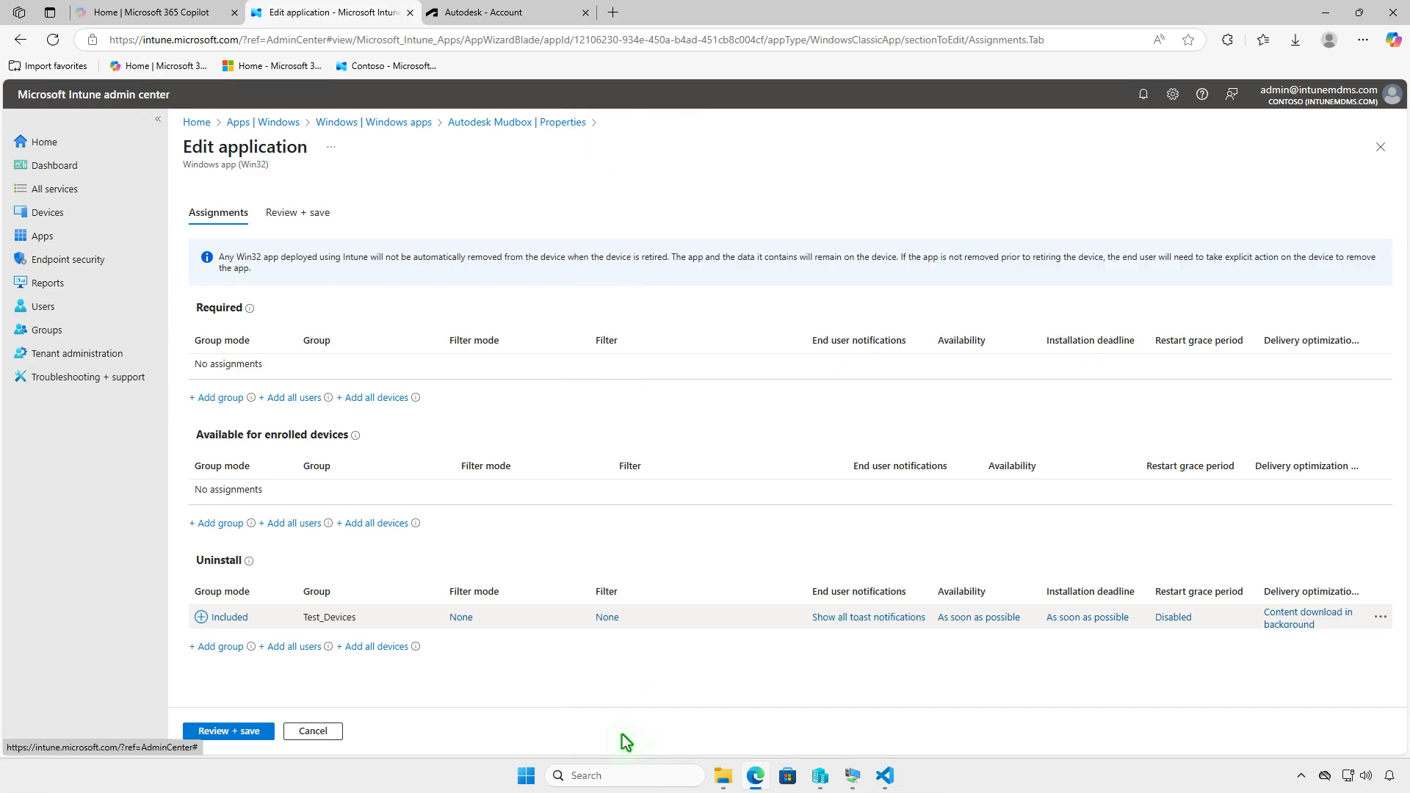
{"action": "left_click", "coordinate": [245, 733]}
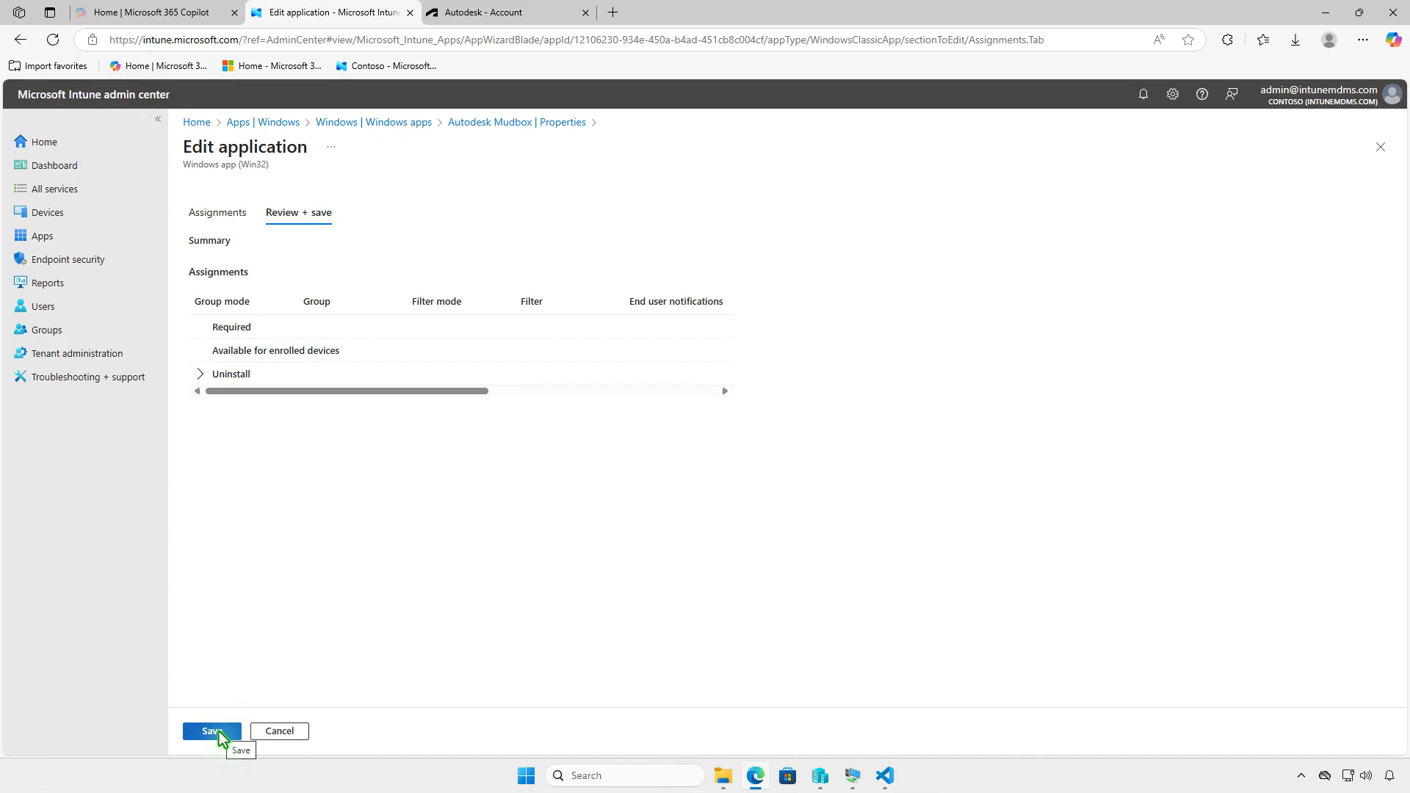
{"action": "left_click", "coordinate": [219, 732]}
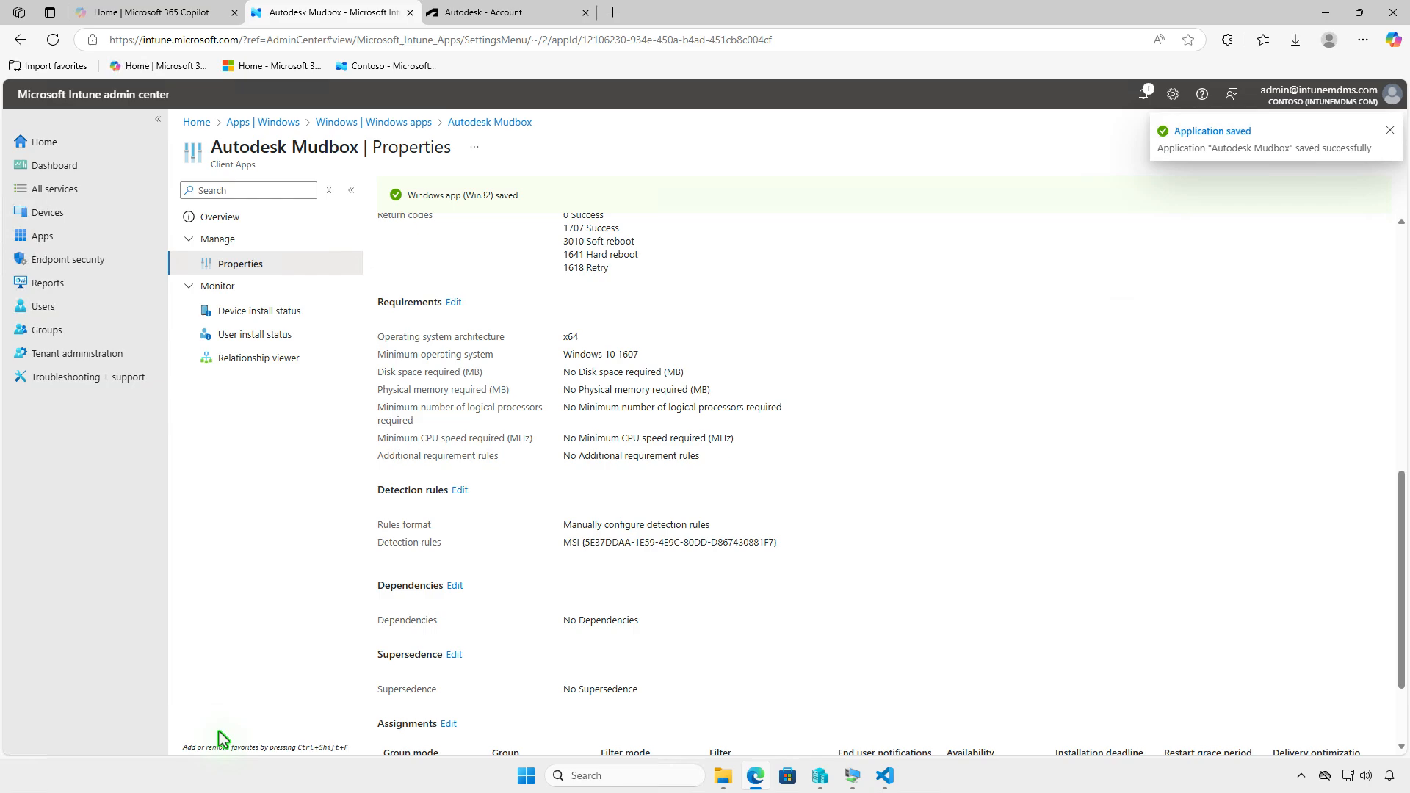
Step: Switch to the WIN10 virtual machine, sync the device from Company Portal and check the notifications for the Autodesk Mudbox uninstallation
{"action": "left_click", "coordinate": [1324, 13]}
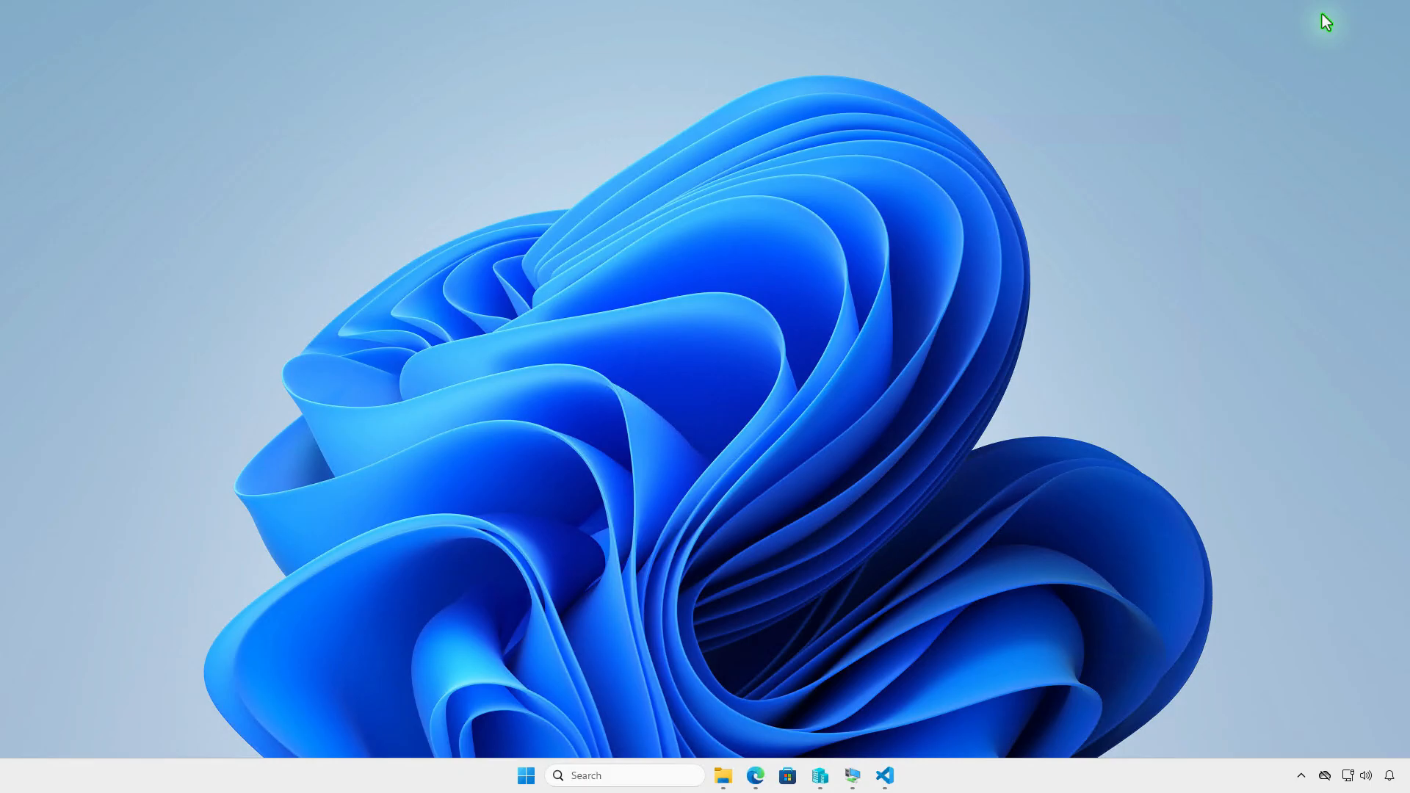
{"action": "left_click", "coordinate": [852, 775]}
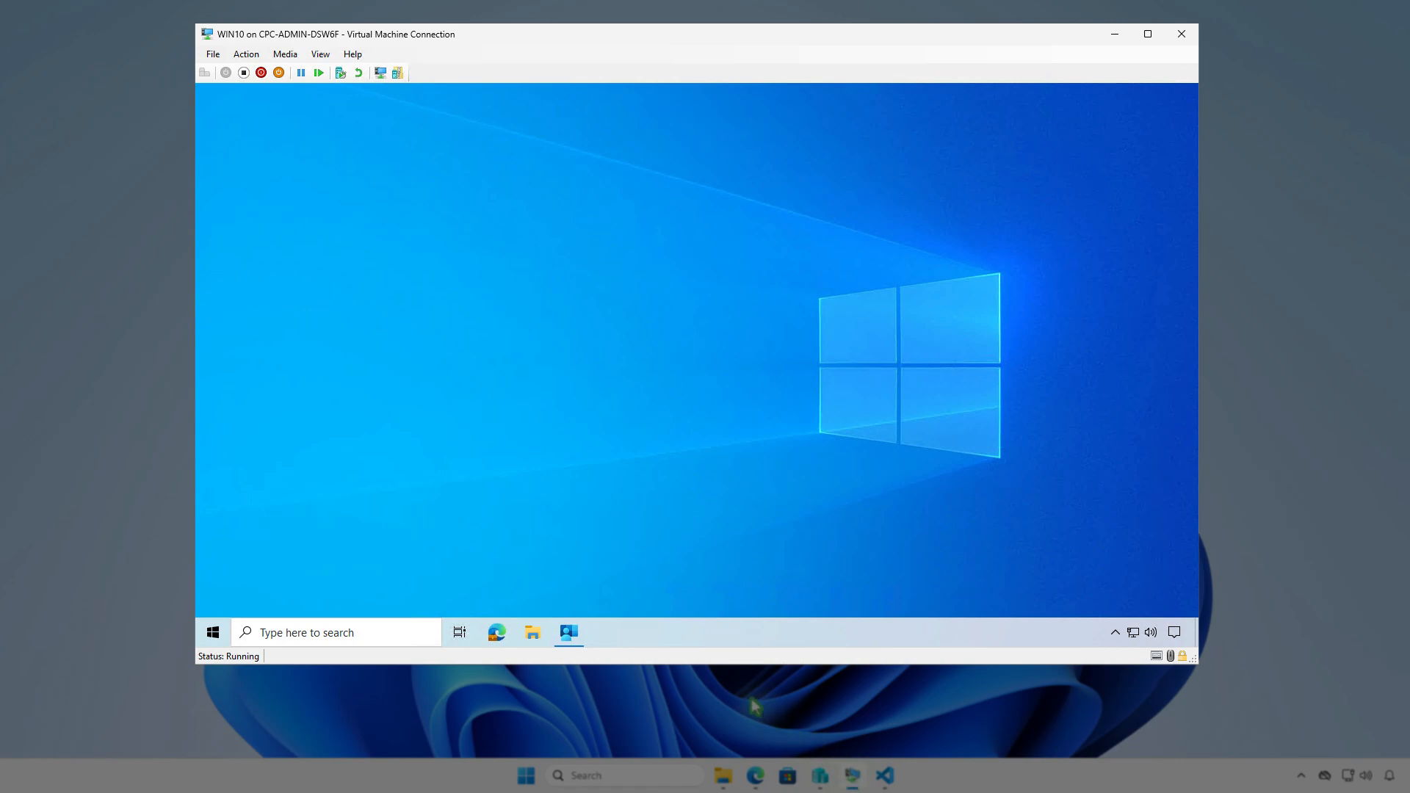
{"action": "left_click", "coordinate": [570, 634]}
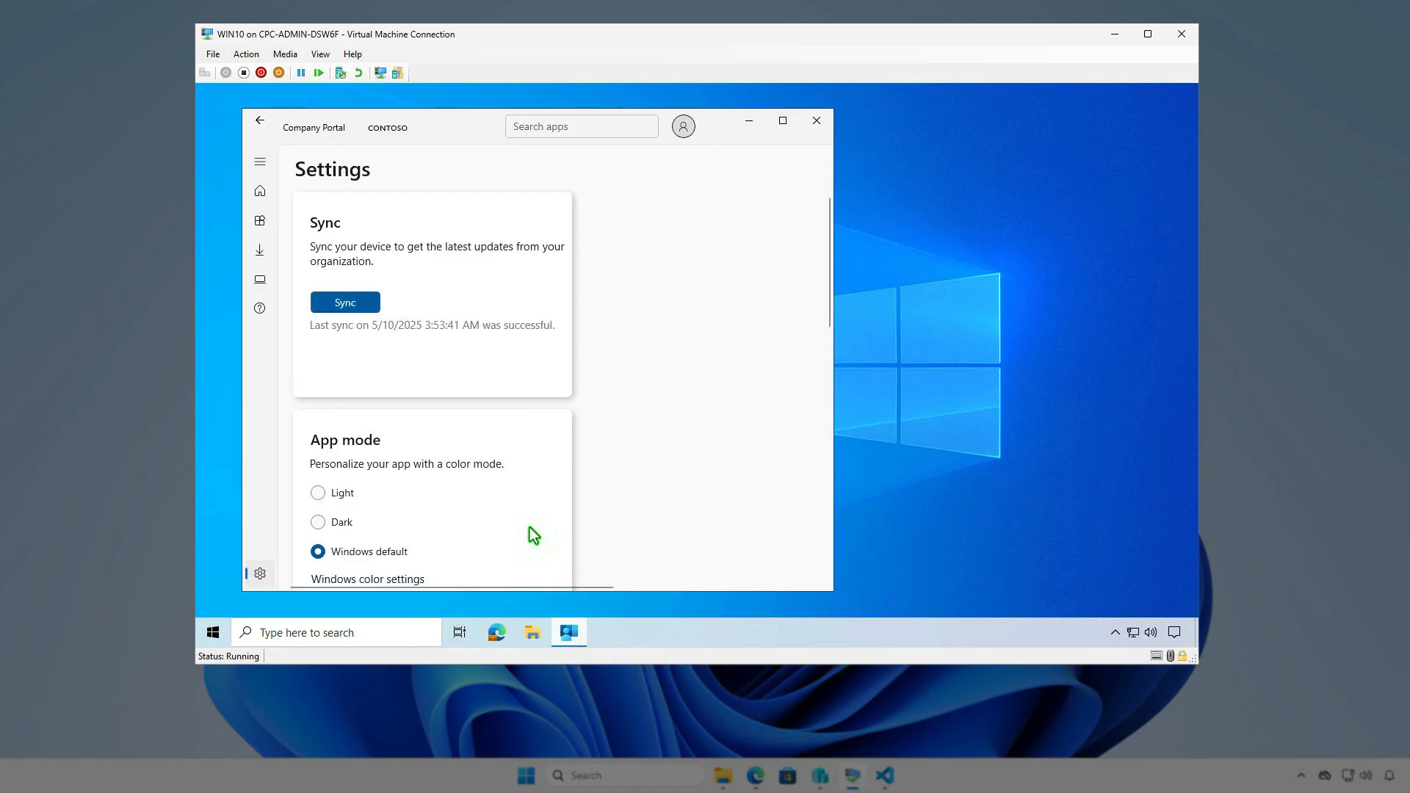
{"action": "left_click", "coordinate": [372, 312]}
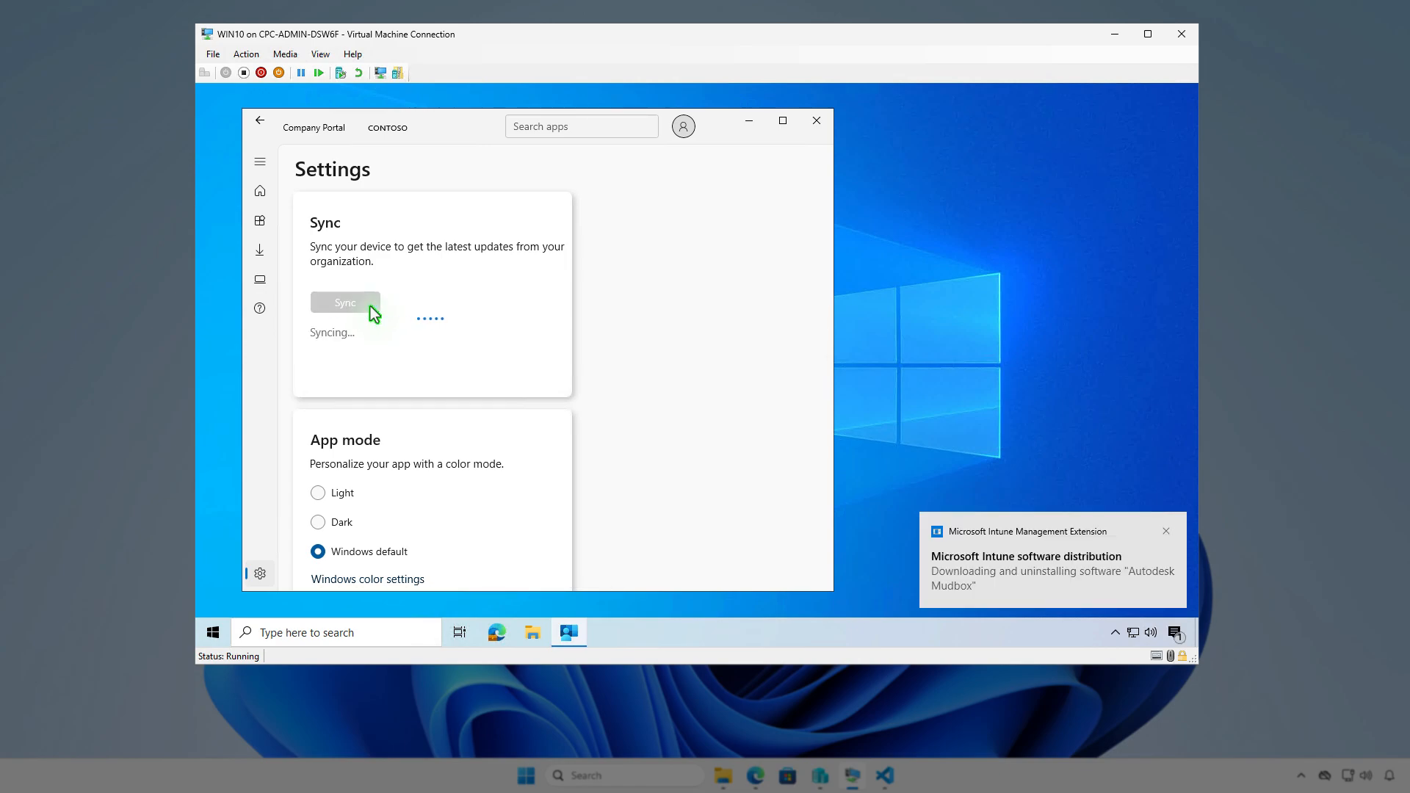
{"action": "left_click", "coordinate": [1175, 633]}
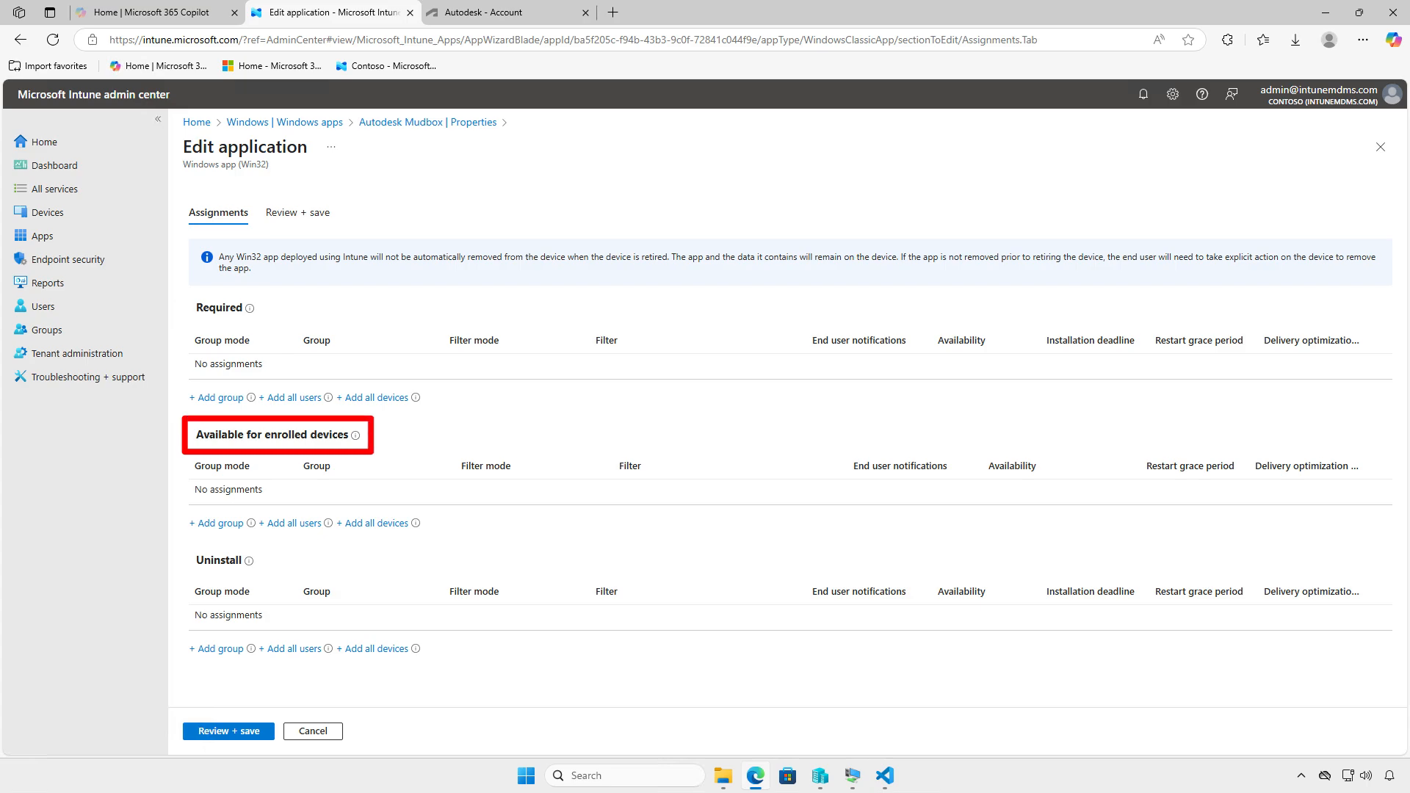
Step: Make Autodesk Mudbox available for enrolled devices to the Test_Users group and save the assignment
{"action": "left_click", "coordinate": [216, 524]}
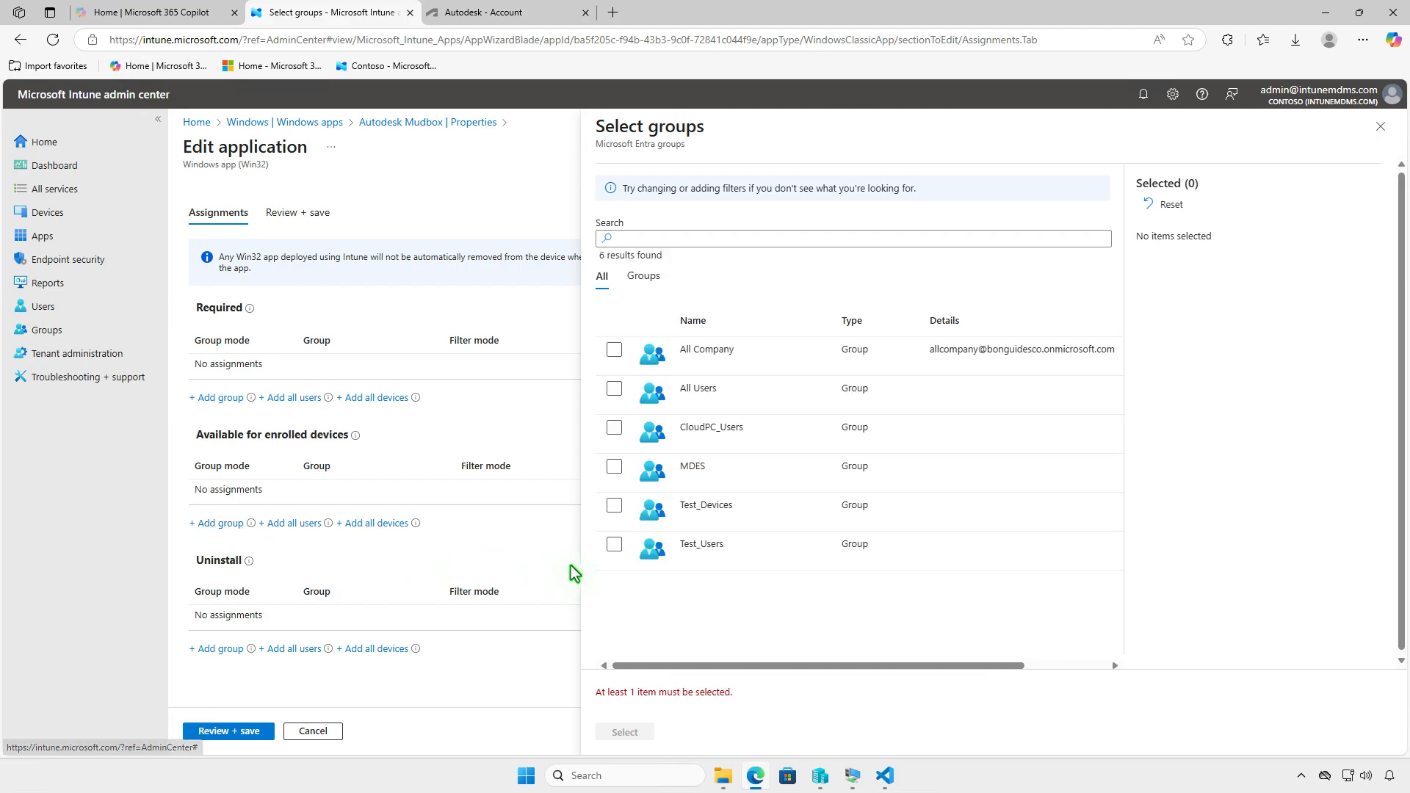
{"action": "left_click", "coordinate": [614, 545]}
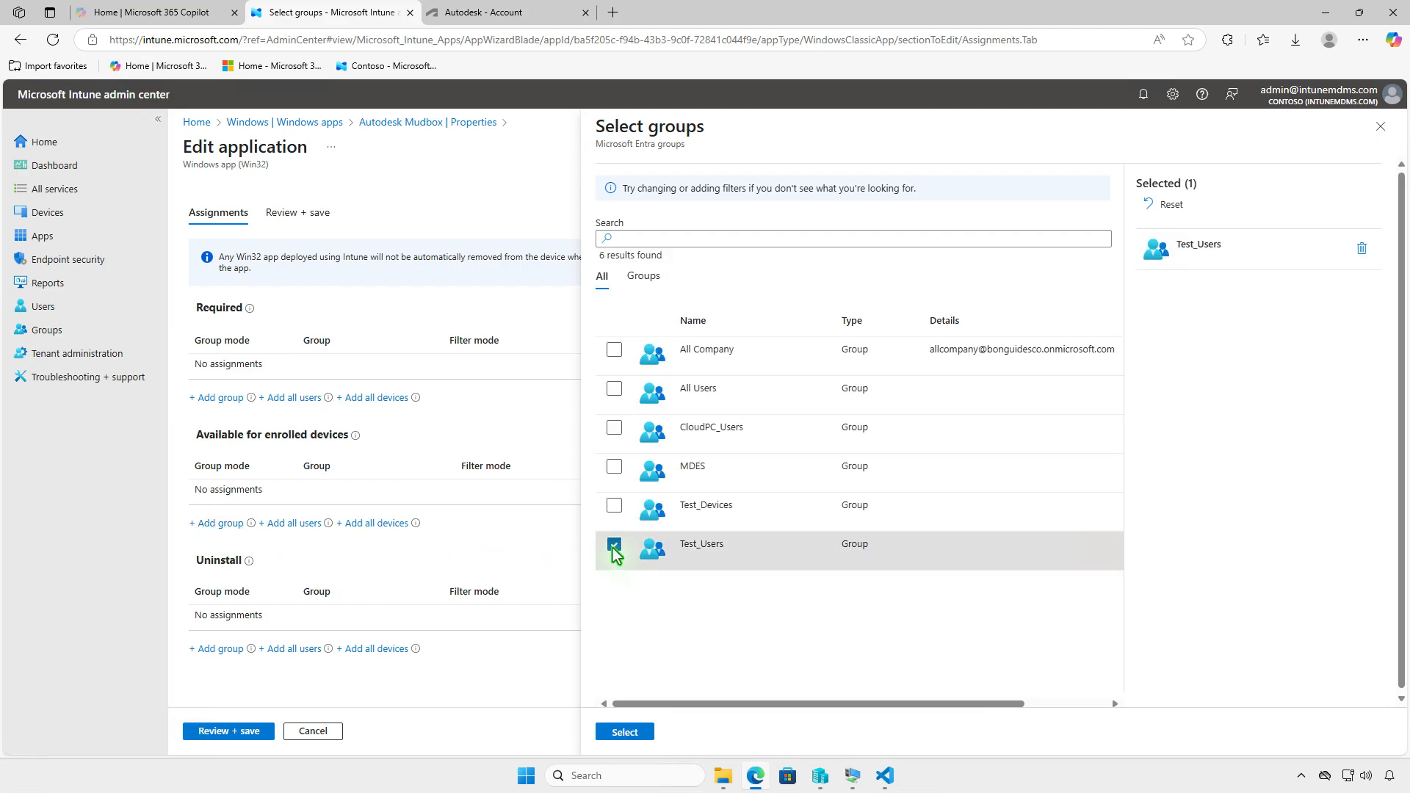
{"action": "left_click", "coordinate": [649, 738]}
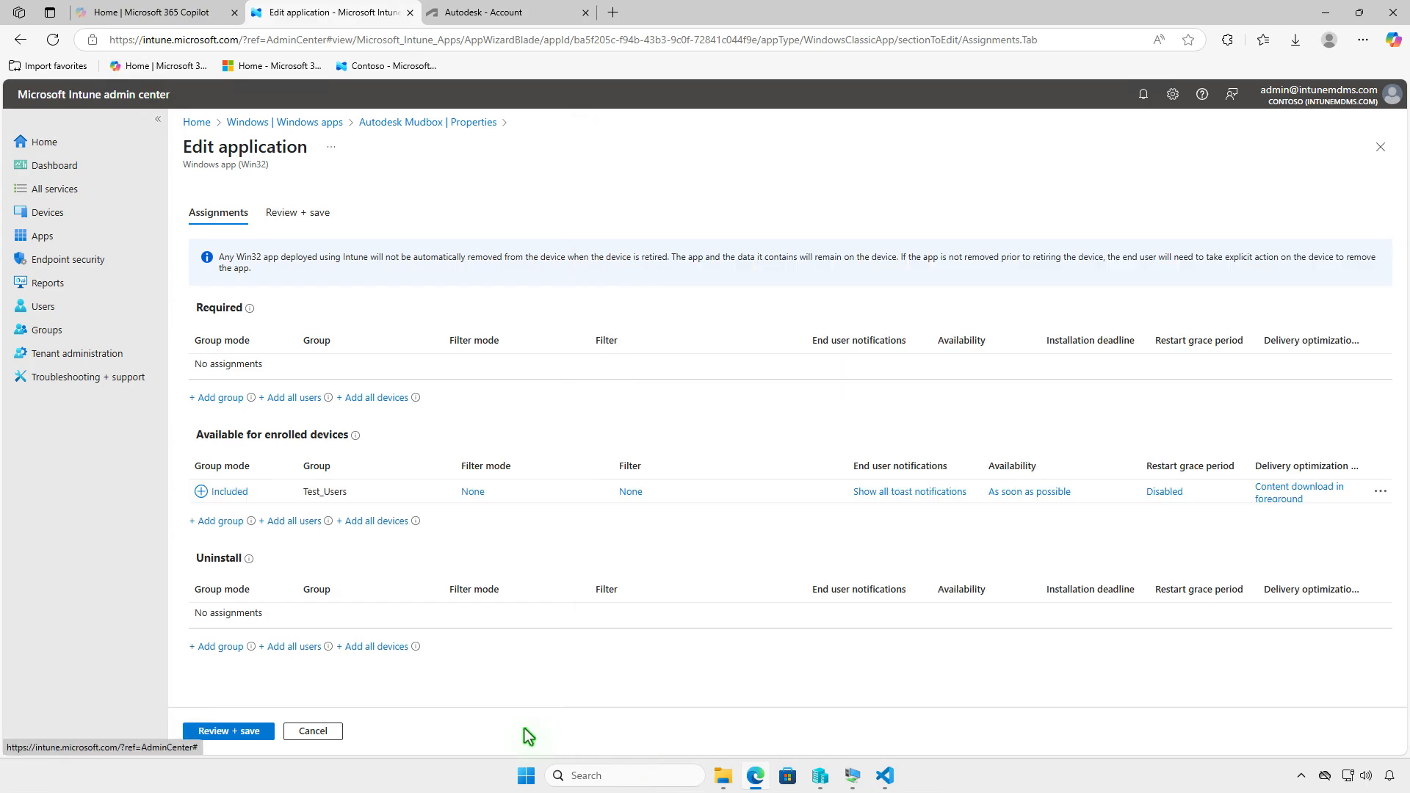
{"action": "left_click", "coordinate": [217, 732]}
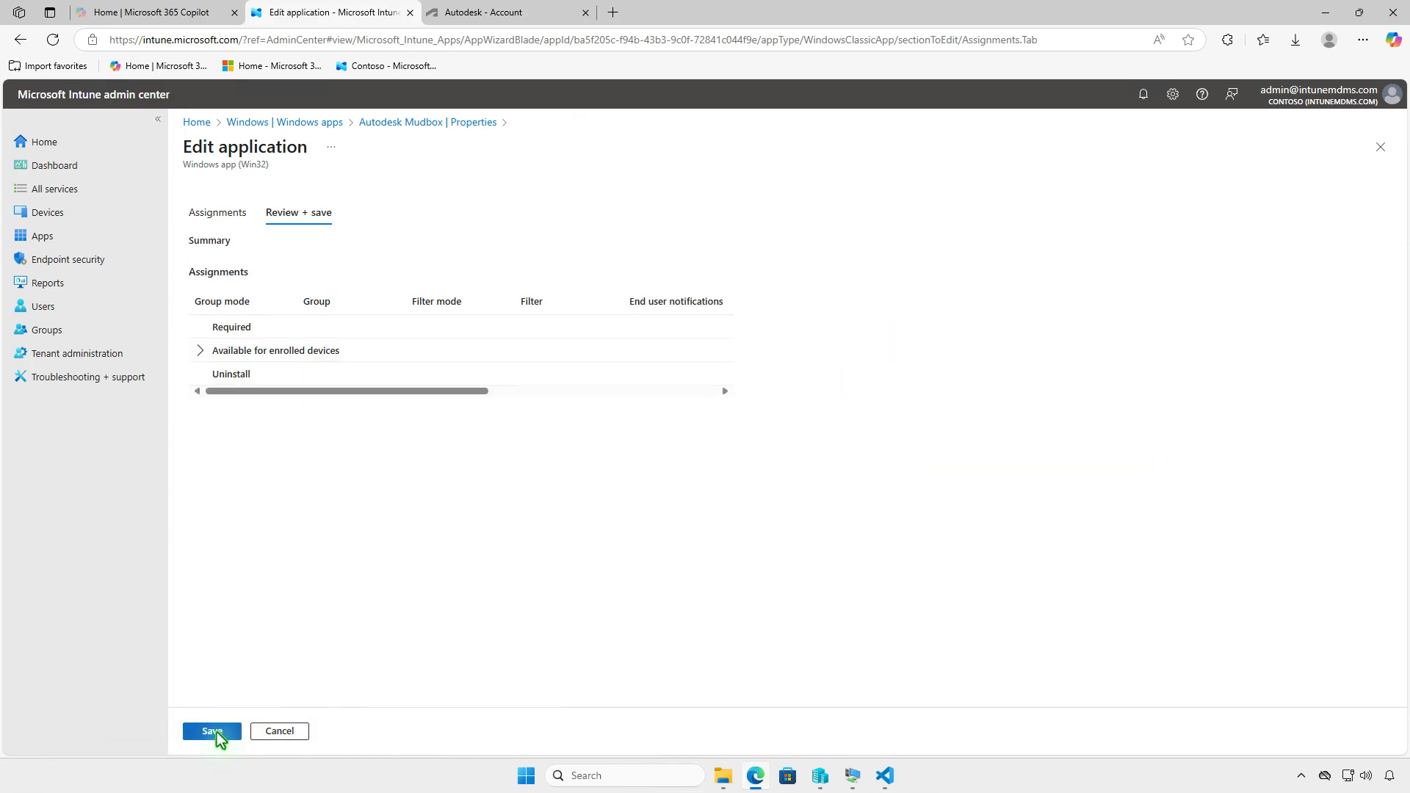
{"action": "left_click", "coordinate": [212, 732]}
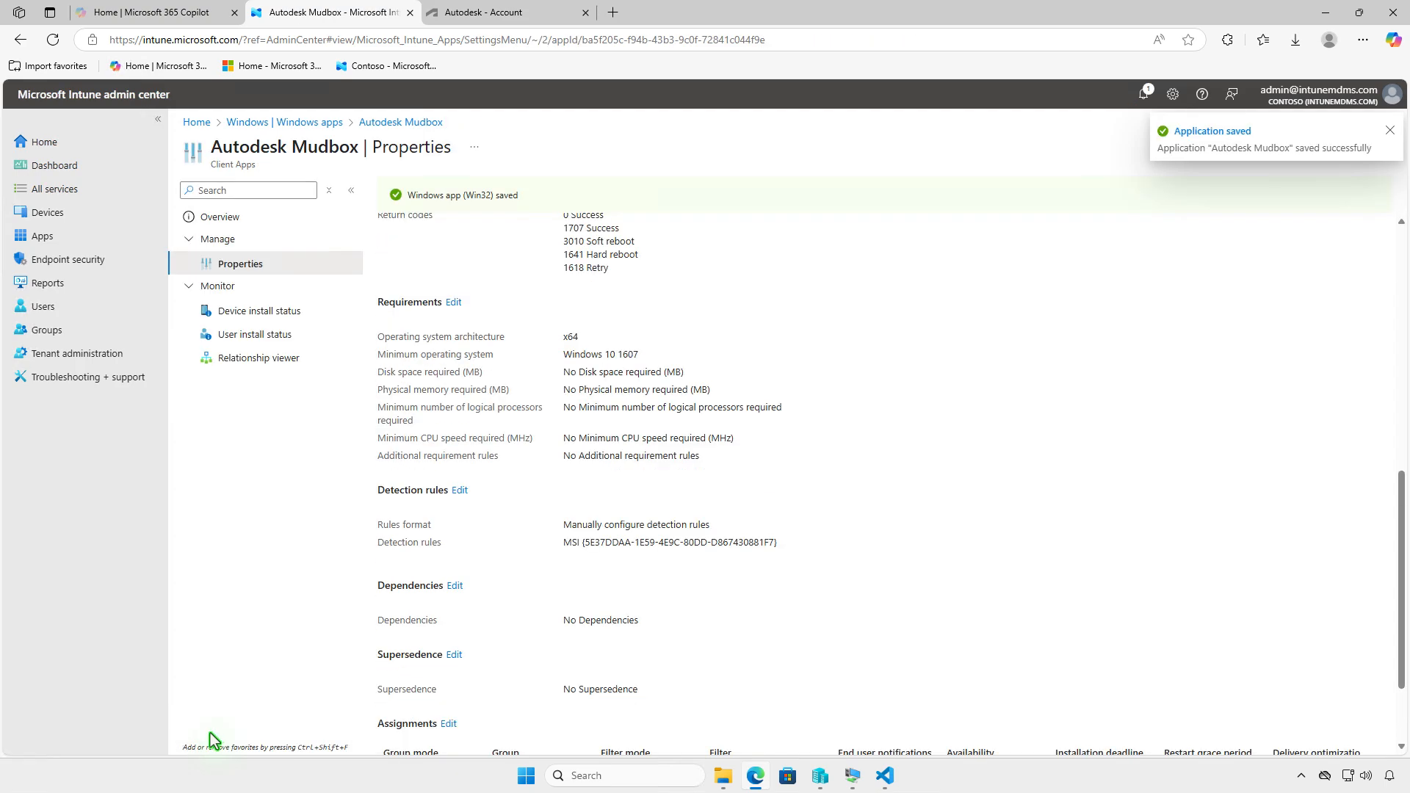
Step: Switch to the WIN10 virtual machine, install Autodesk Mudbox from Company Portal's apps and check the Windows notifications
{"action": "left_click", "coordinate": [1327, 15]}
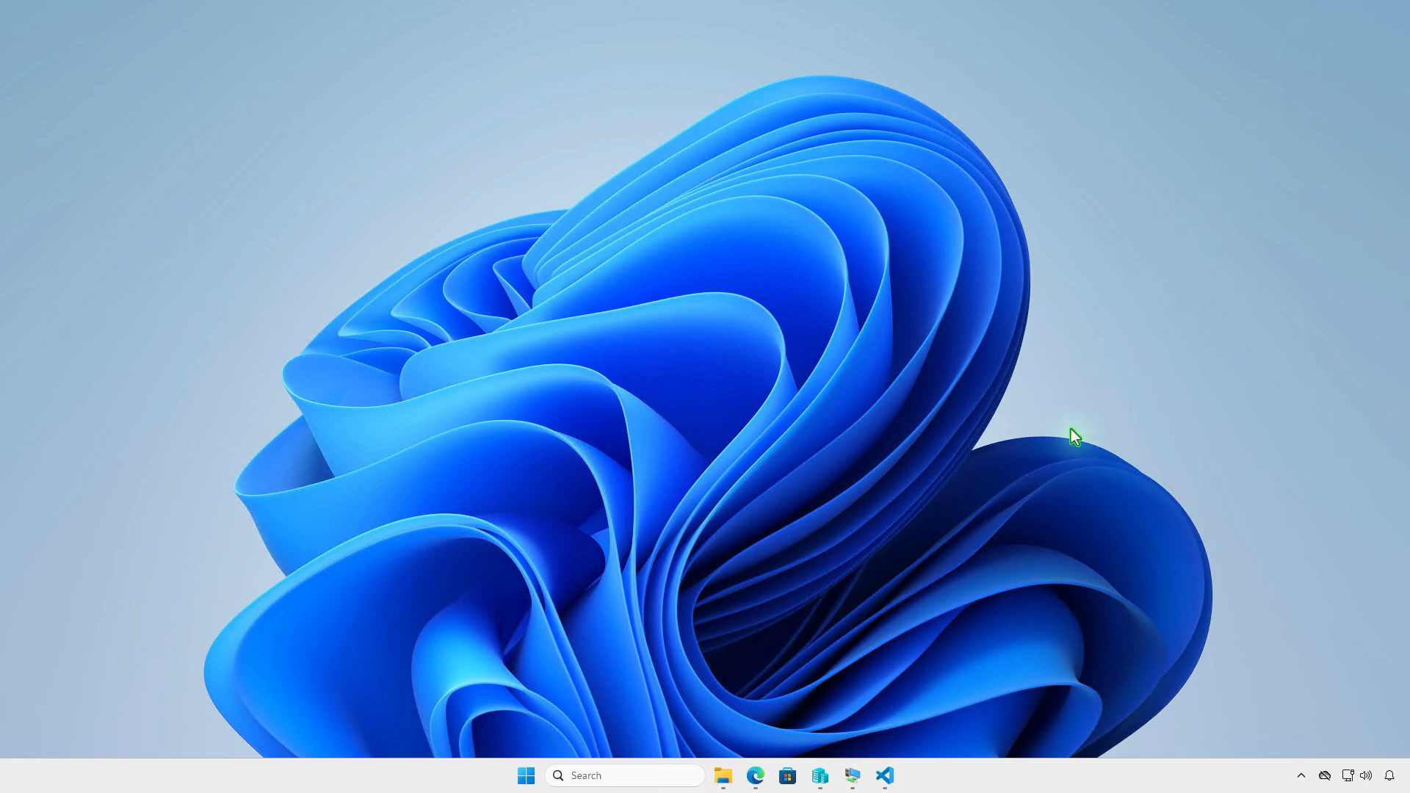
{"action": "left_click", "coordinate": [852, 775]}
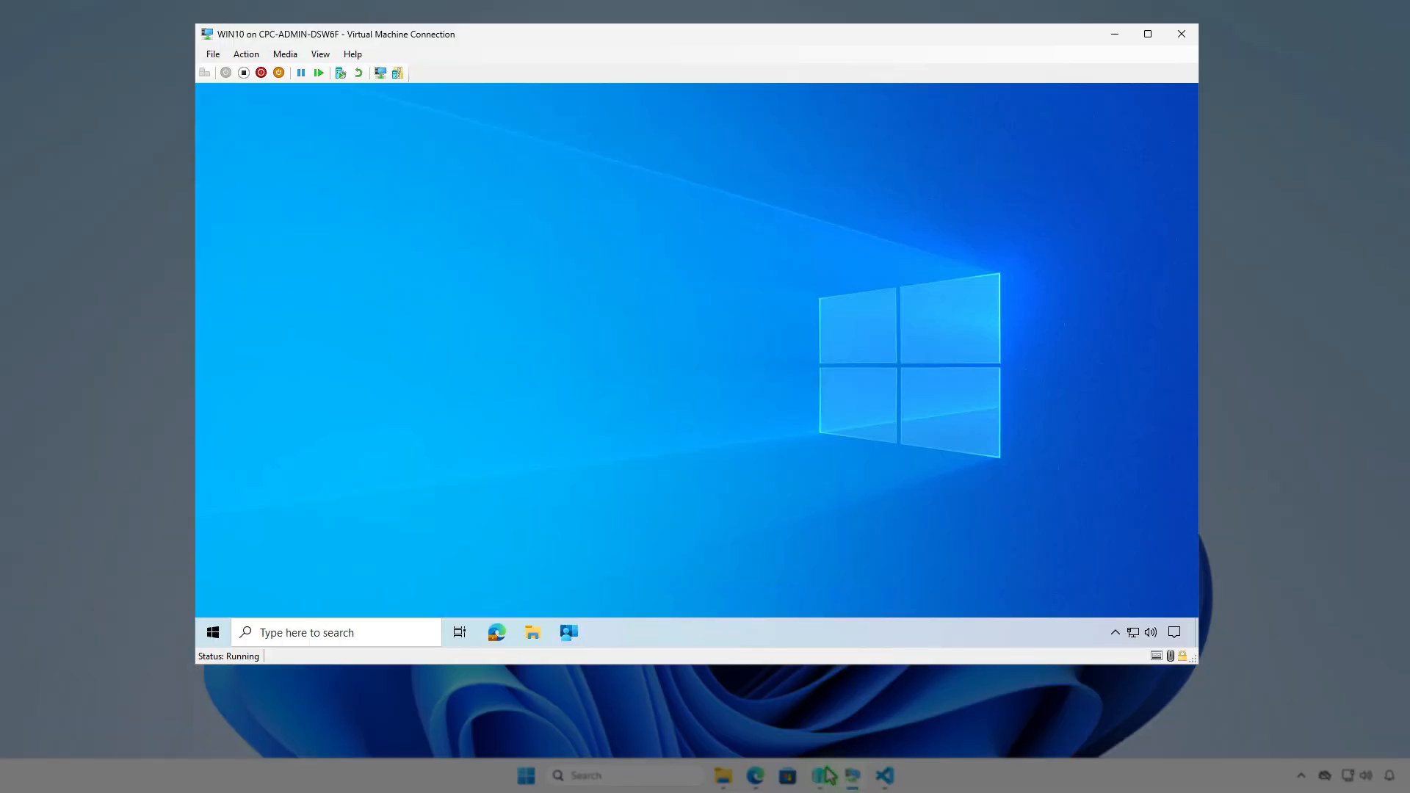
{"action": "left_click", "coordinate": [575, 638]}
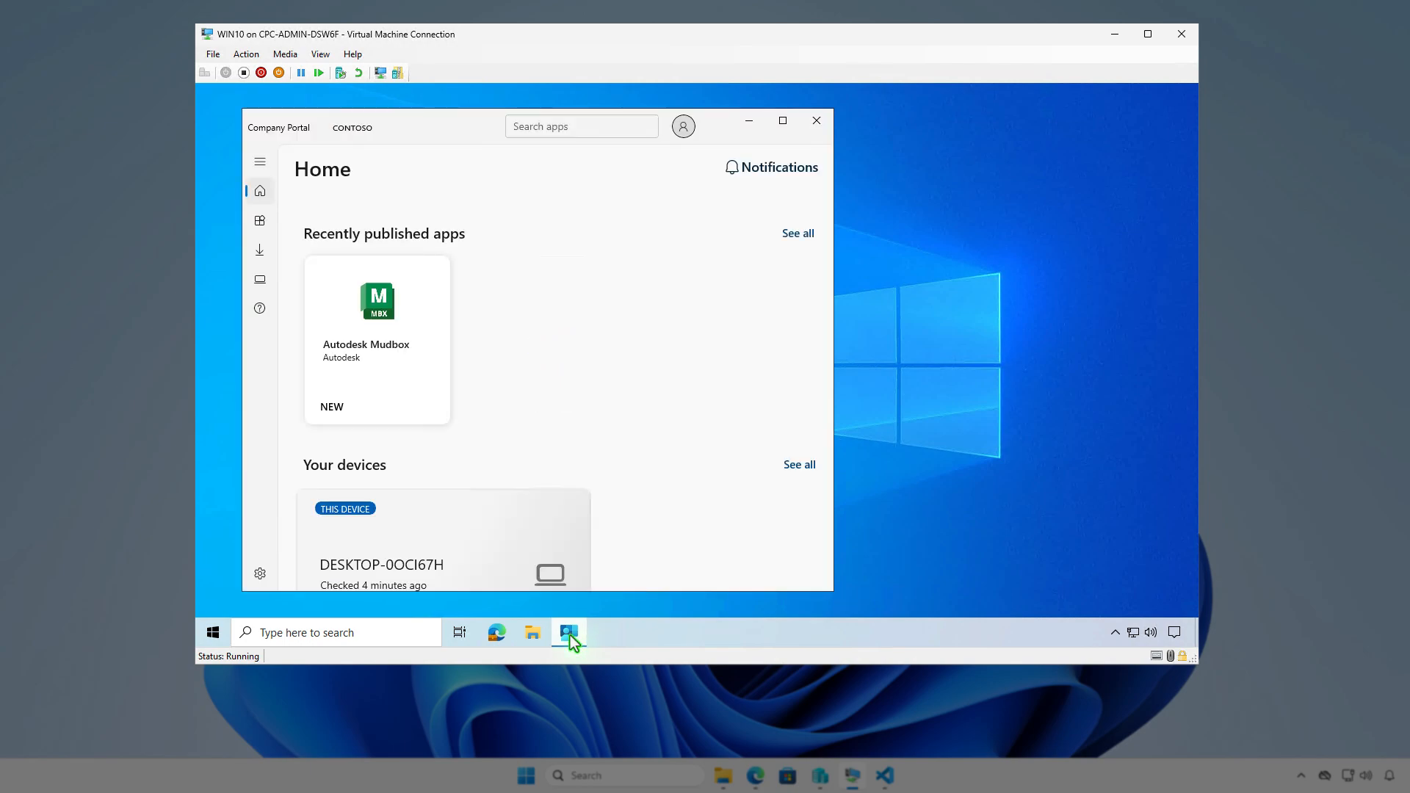
{"action": "left_click", "coordinate": [263, 223]}
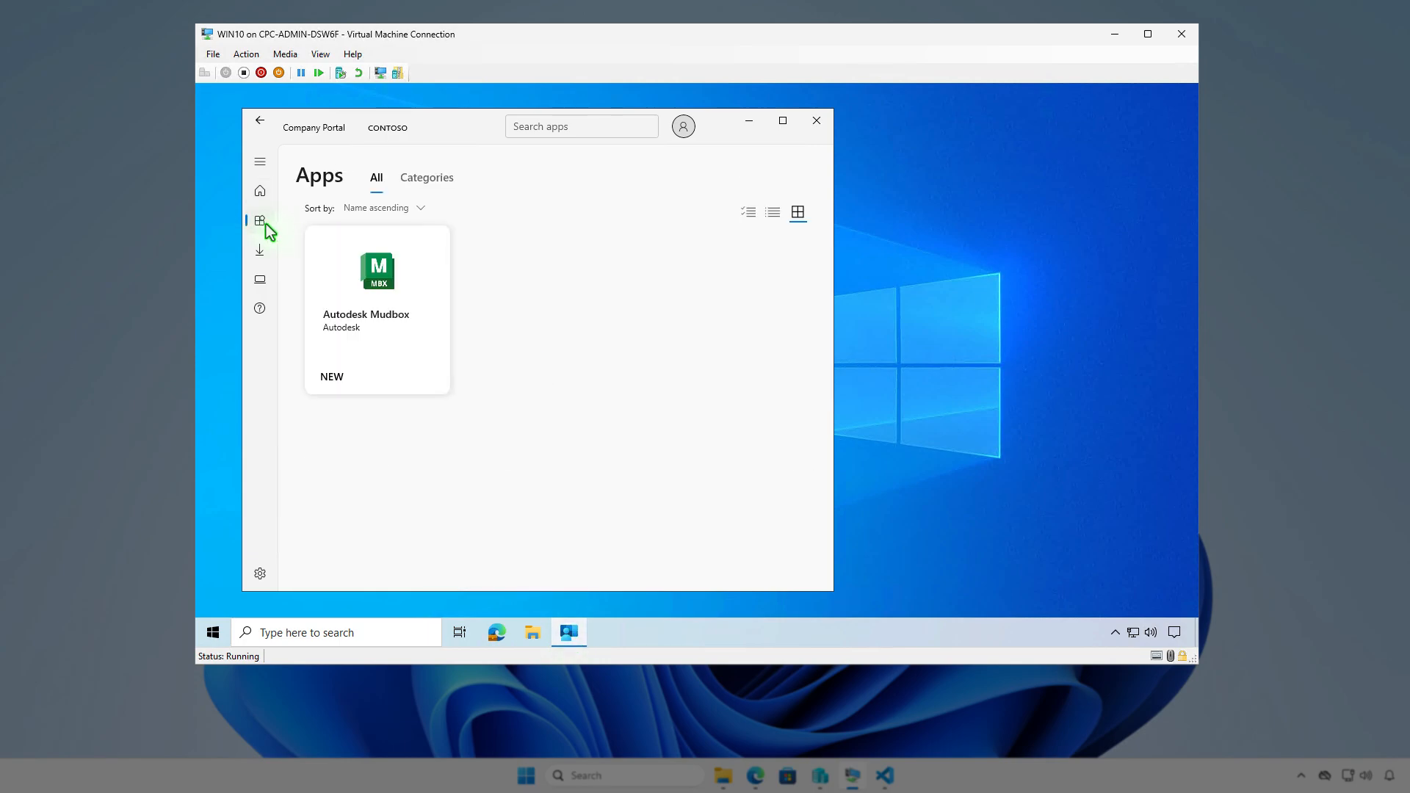
{"action": "left_click", "coordinate": [381, 345]}
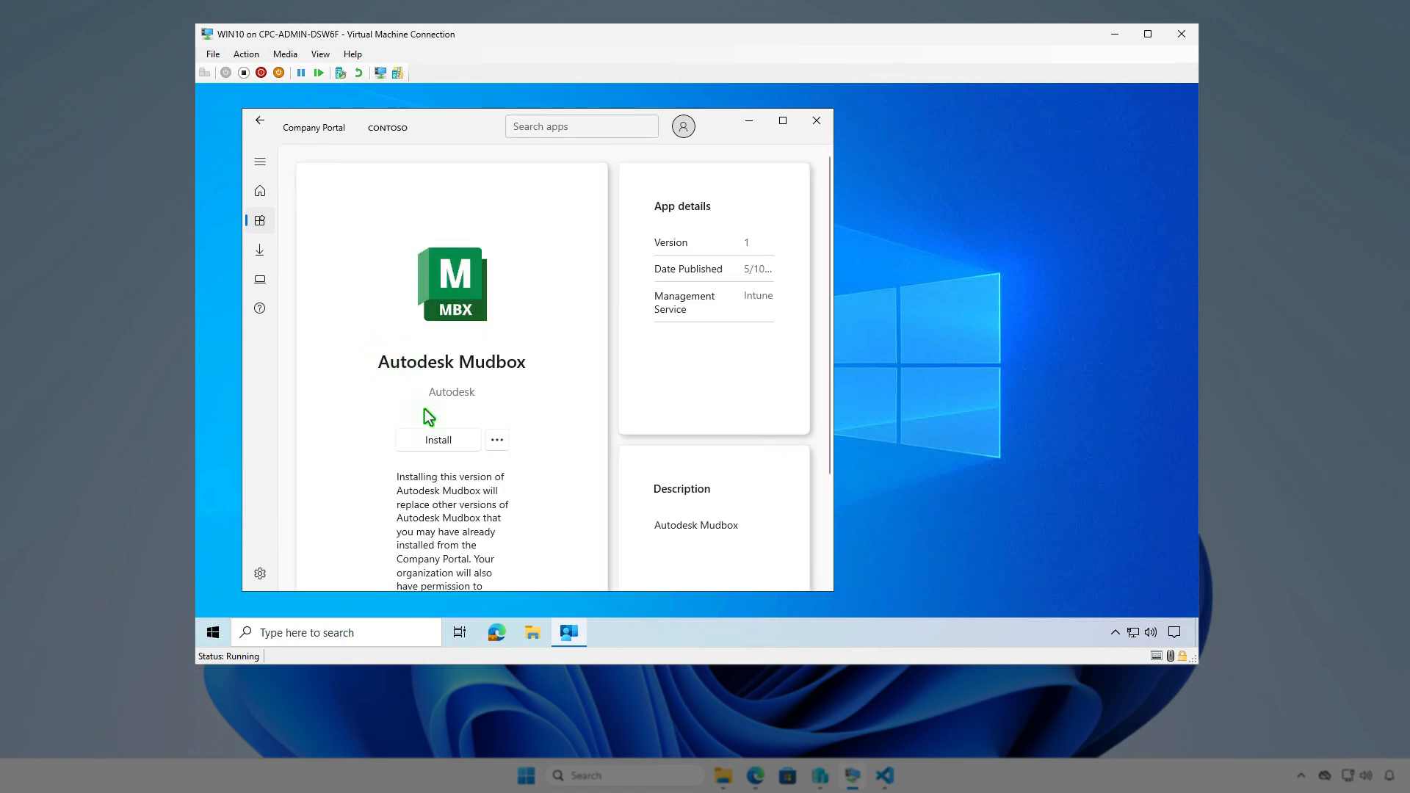
{"action": "left_click", "coordinate": [457, 446]}
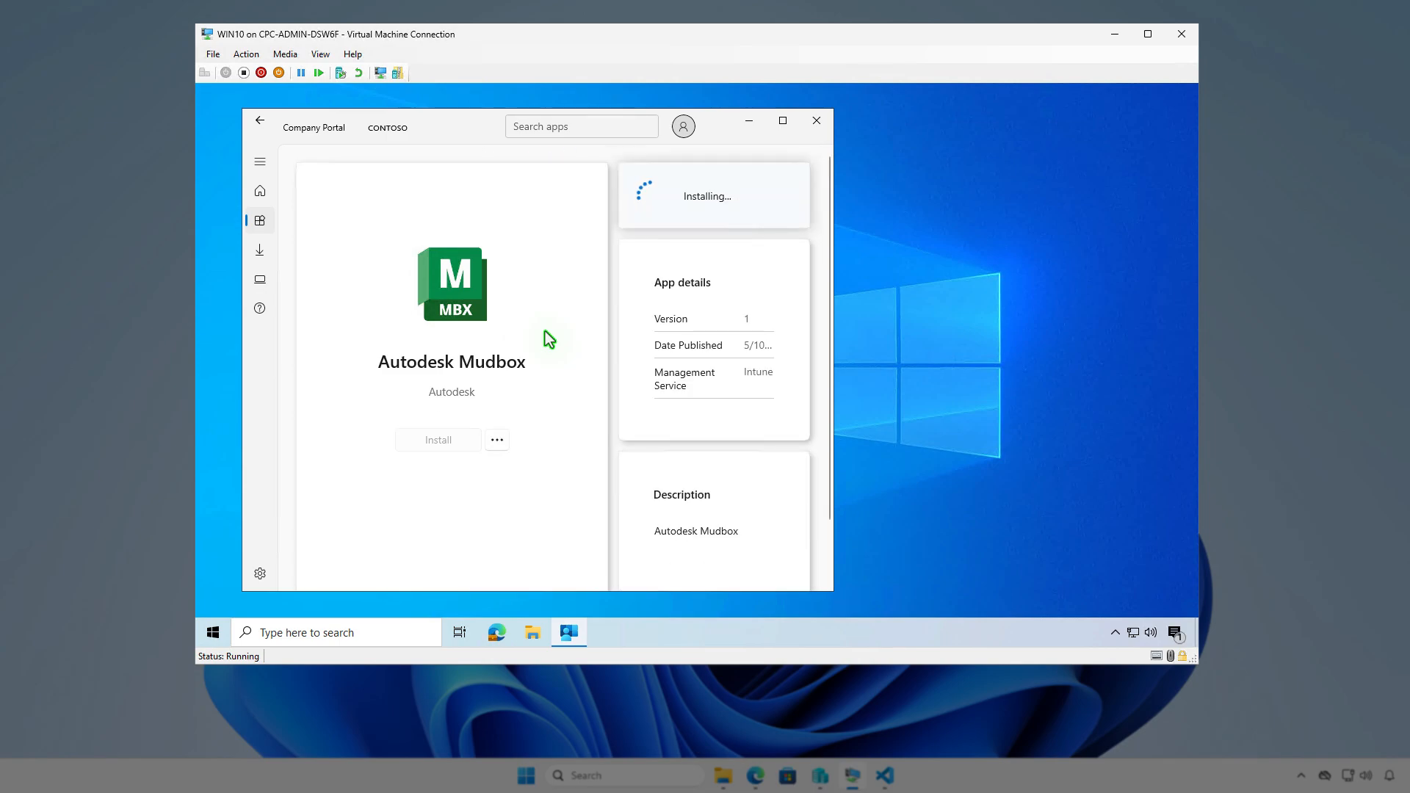
{"action": "left_click", "coordinate": [1175, 633]}
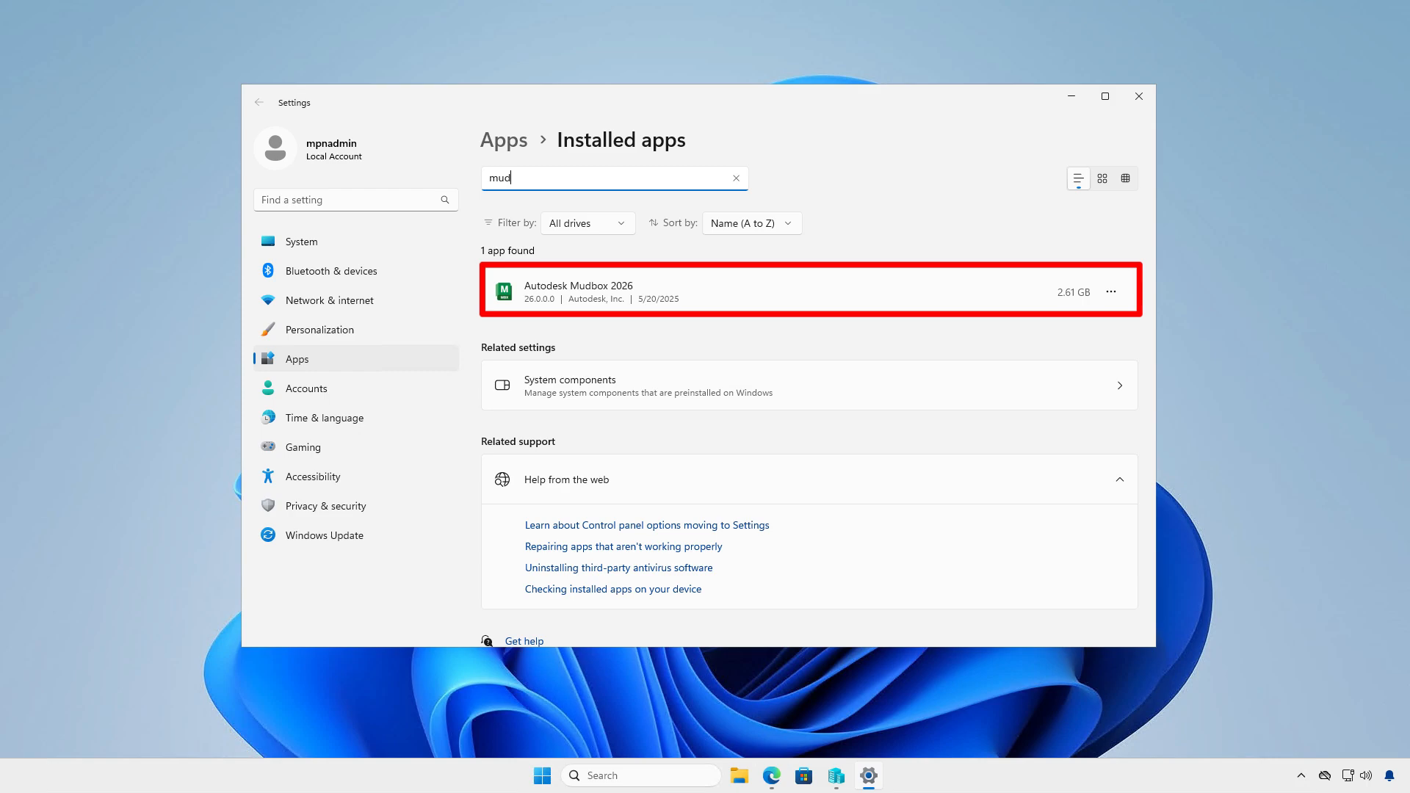
Step: Close Settings and list the Autodesk products in an administrator terminal with Get-WmiObject -Class Win32_Product | Where { $_.Vendor -like 'Autodesk*'} | FT
{"action": "left_click", "coordinate": [1140, 97]}
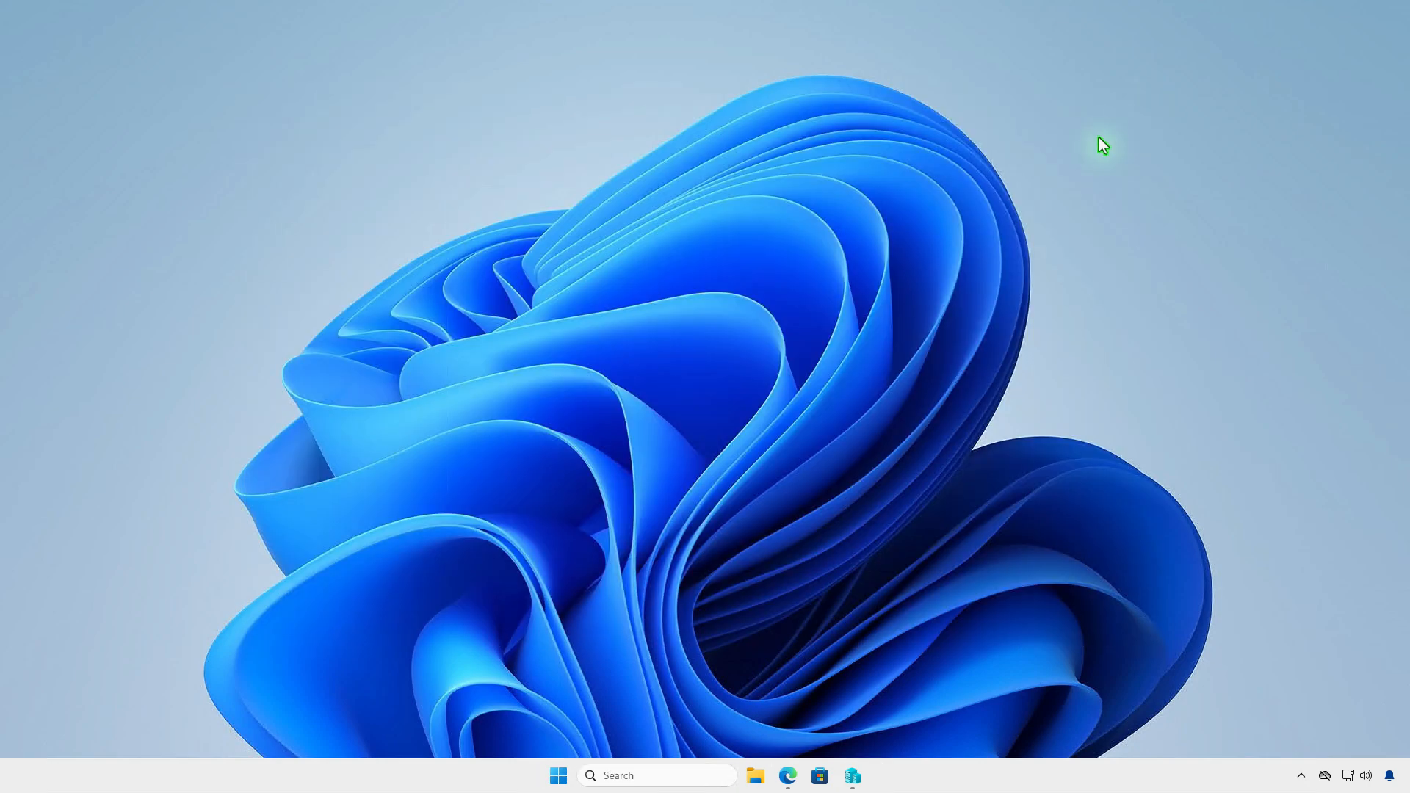
{"action": "right_click", "coordinate": [558, 776]}
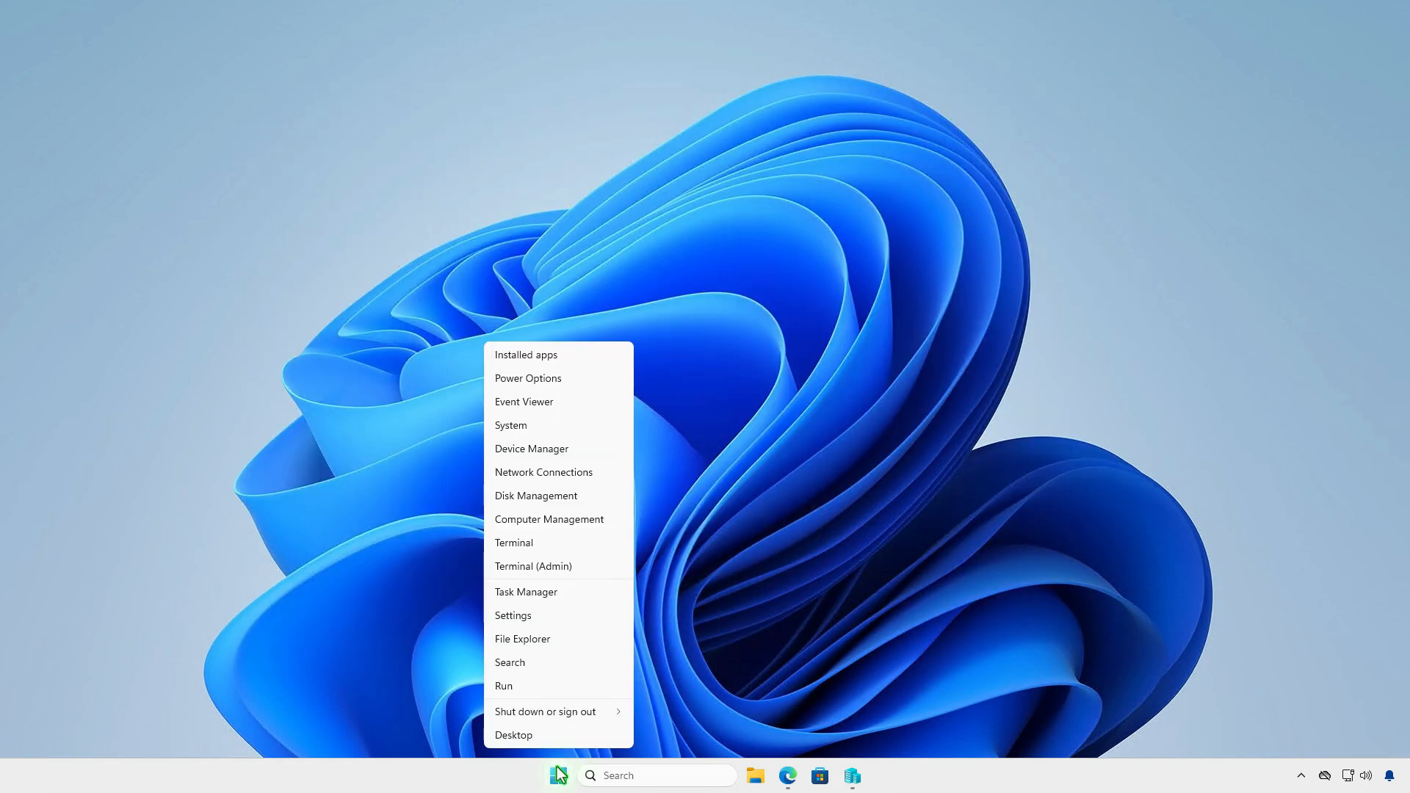
{"action": "left_click", "coordinate": [569, 568]}
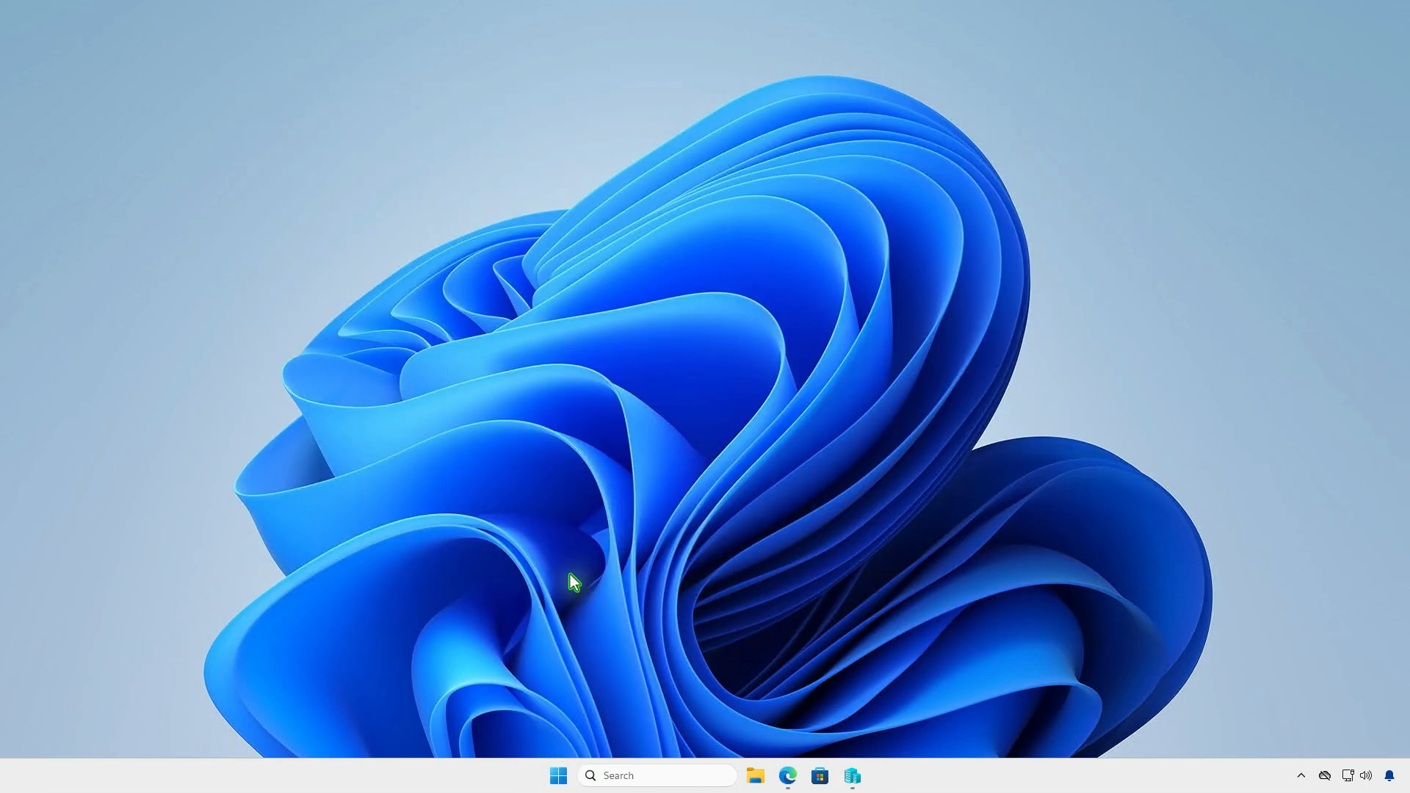
{"action": "type", "text": "Get-WmiObject -Class Win32_Product | Where { $_.Vendor -like 'Autodesk*'} | FT"}
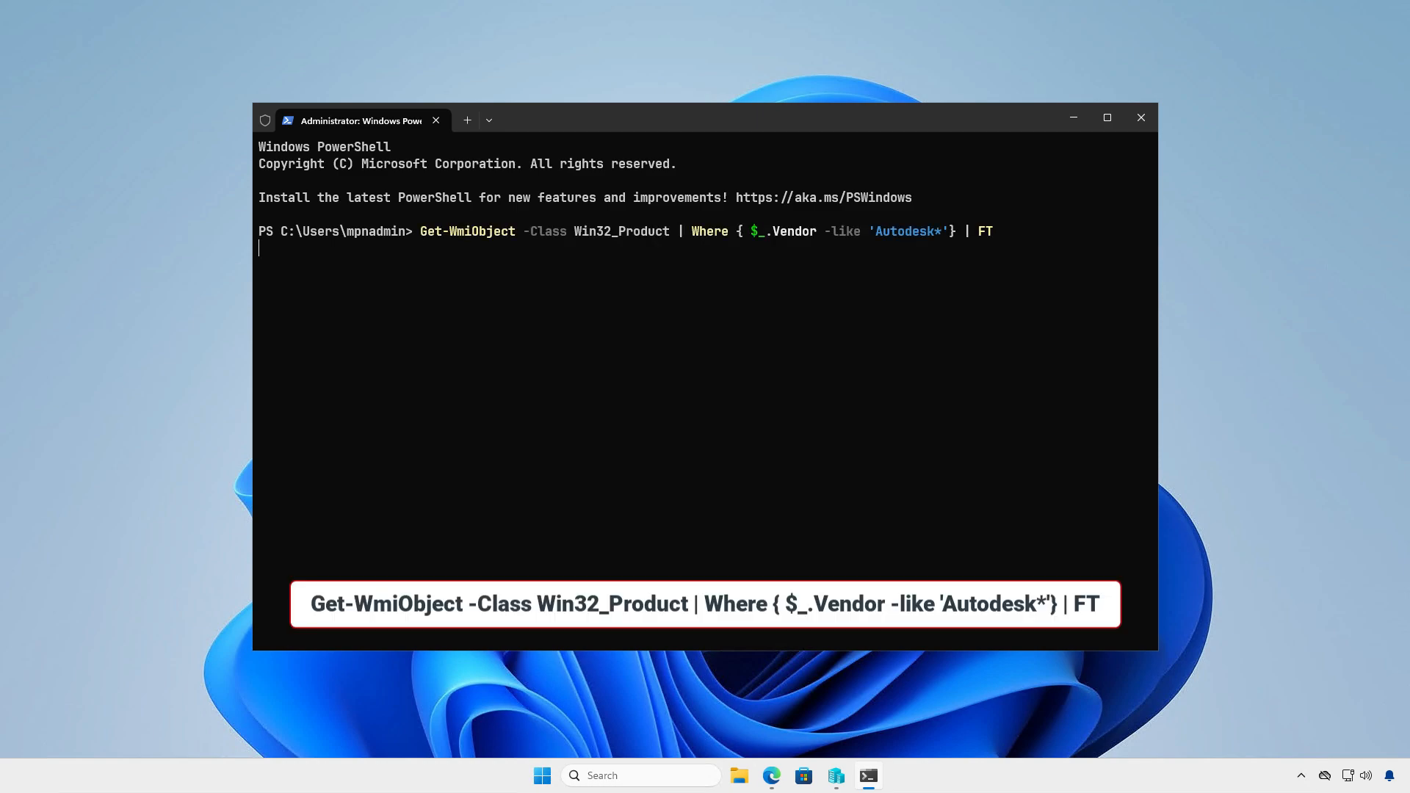
{"action": "key", "text": "Return"}
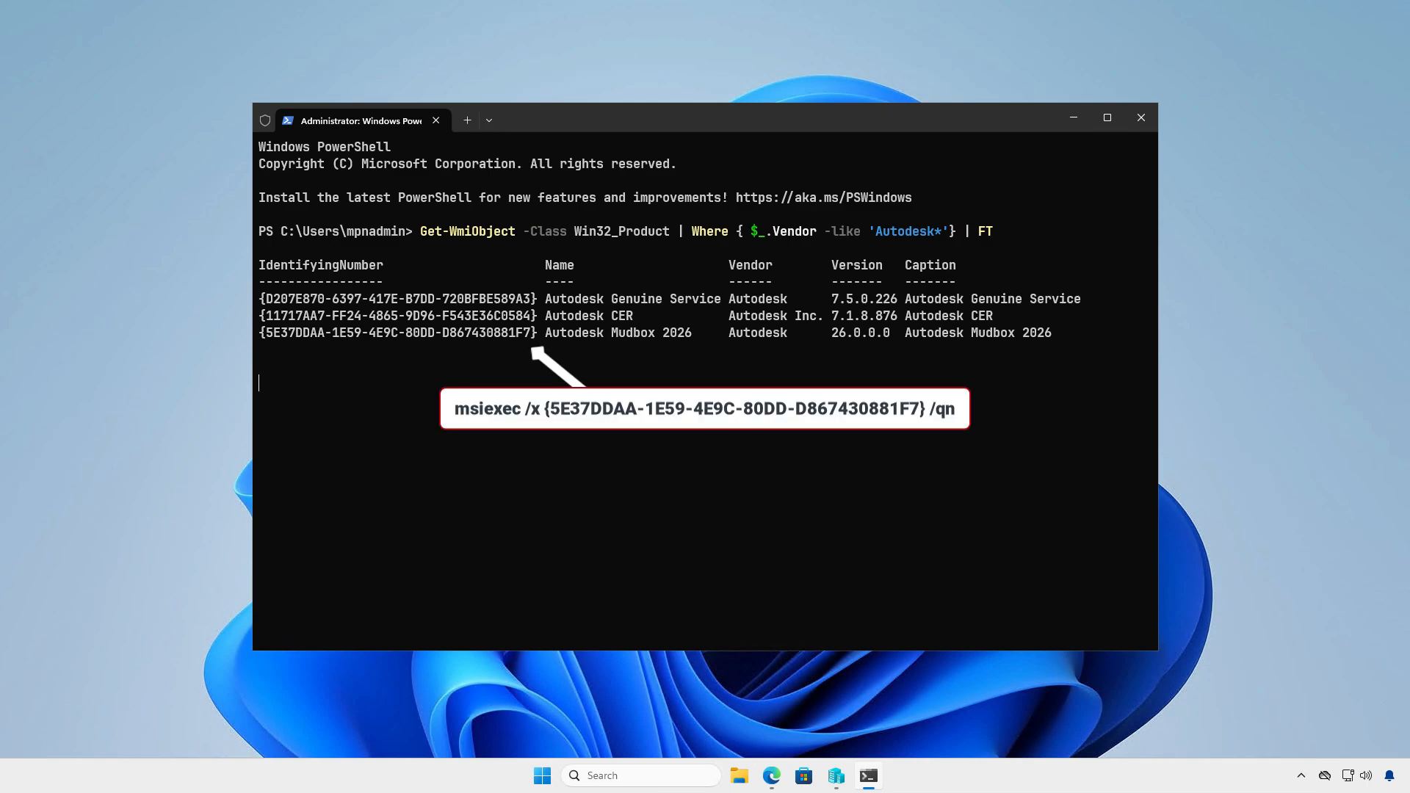